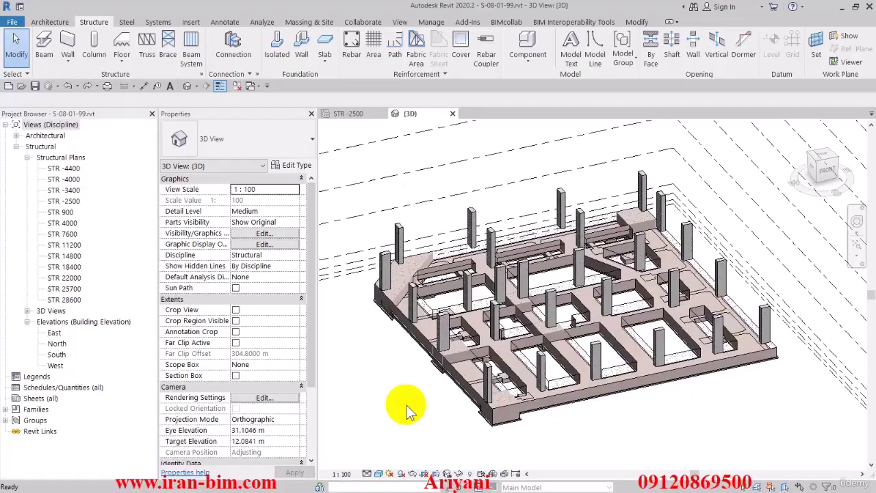
Step: Open the North building elevation and go from its +0.90 level to the STR 900 structural plan
middle_click_drag(620, 428, 352, 289, "shift")
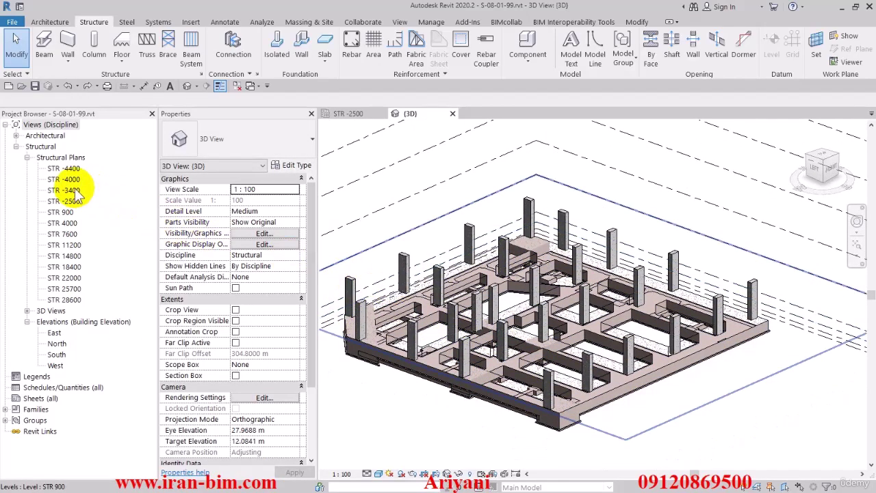
double_click(58, 344)
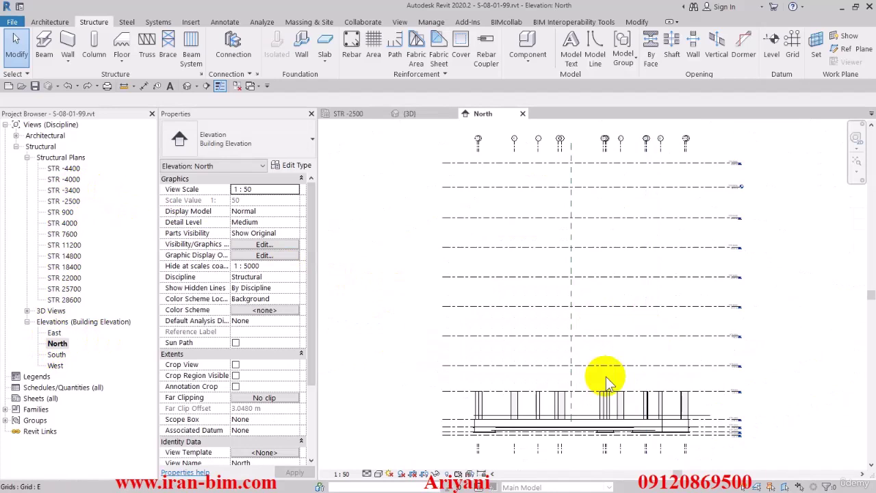
scroll(738, 403, "up", 5)
double_click(738, 390)
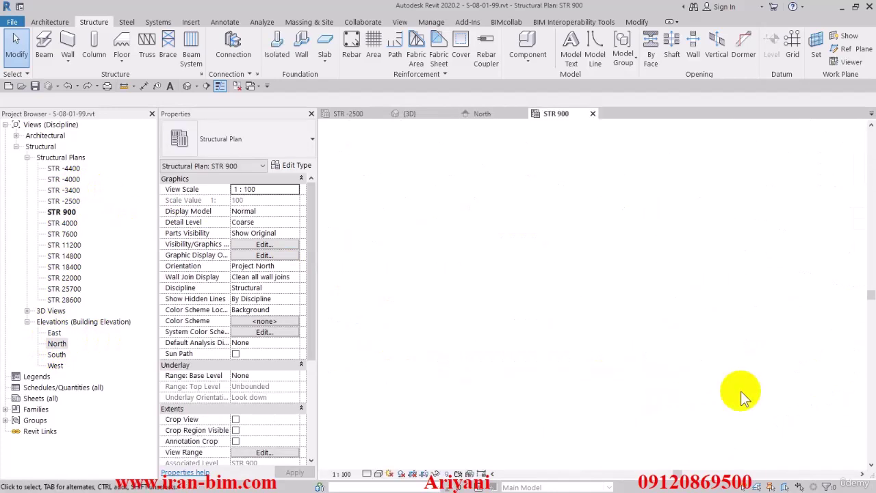
Step: Switch to AutoCAD and stretch the short line under the +90 level mark in the column detail toward the beam's top edge
scroll(590, 353, "up", 5)
middle_click_drag(588, 340, 583, 290)
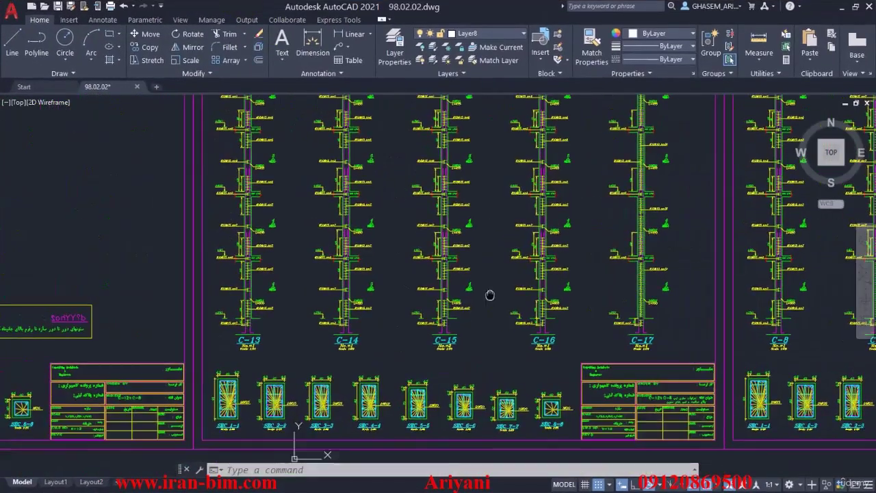
scroll(368, 290, "up", 4)
mouse_move(317, 315)
middle_mouse_down()
mouse_move(332, 304)
mouse_move(395, 354)
middle_mouse_up()
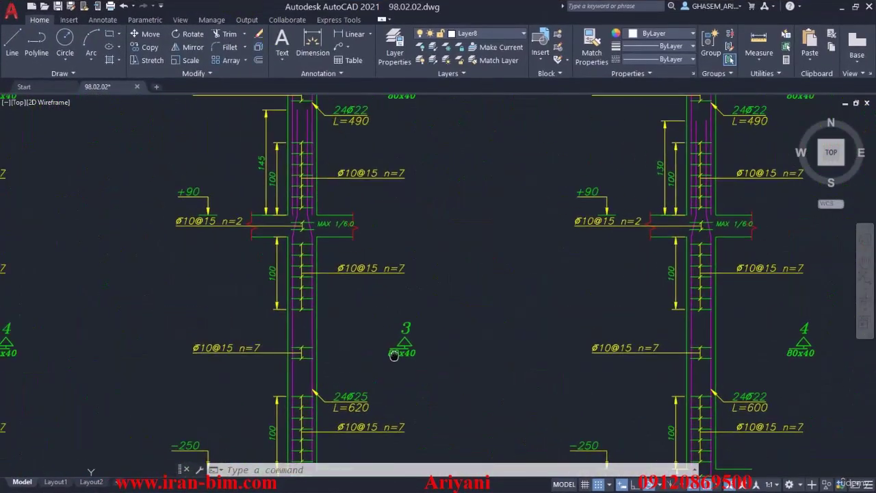
scroll(221, 237, "up", 4)
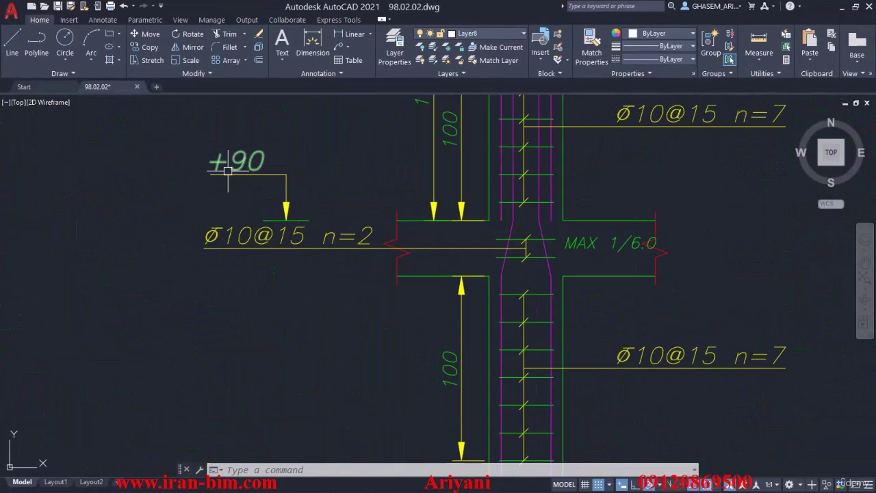
left_click(280, 220)
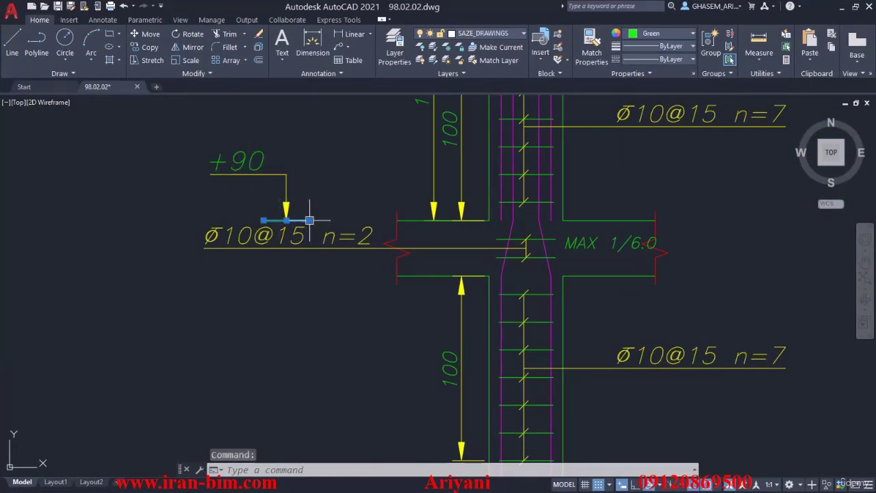
left_click(310, 220)
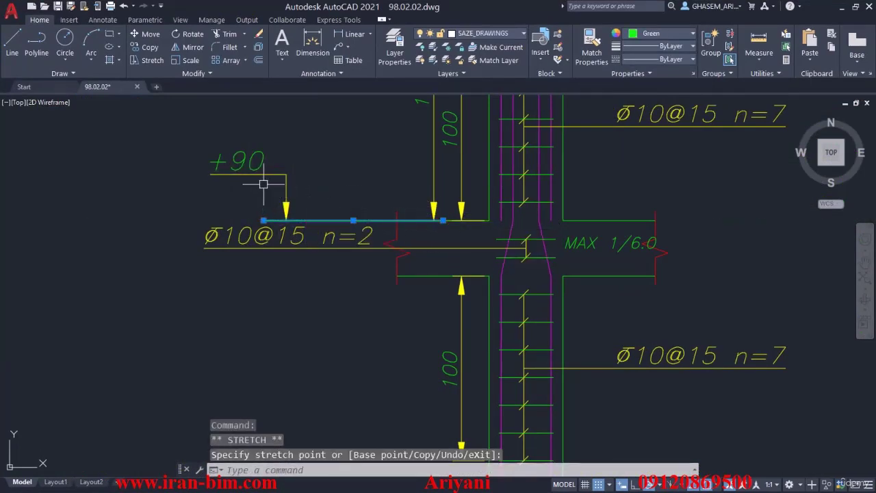
key("Escape")
key("Escape")
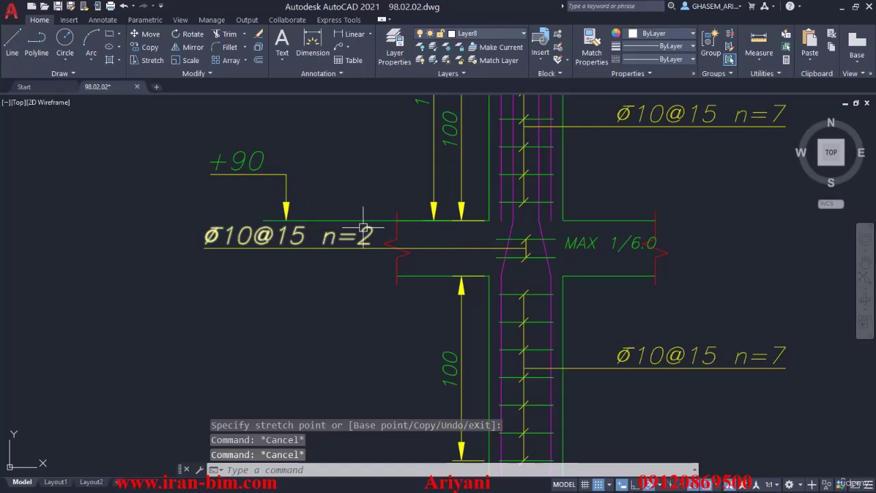
Step: Find the beam sheets and read the subject and elevation in the title block of sheet S-14
scroll(354, 249, "down", 10)
middle_click_drag(545, 234, 250, 205)
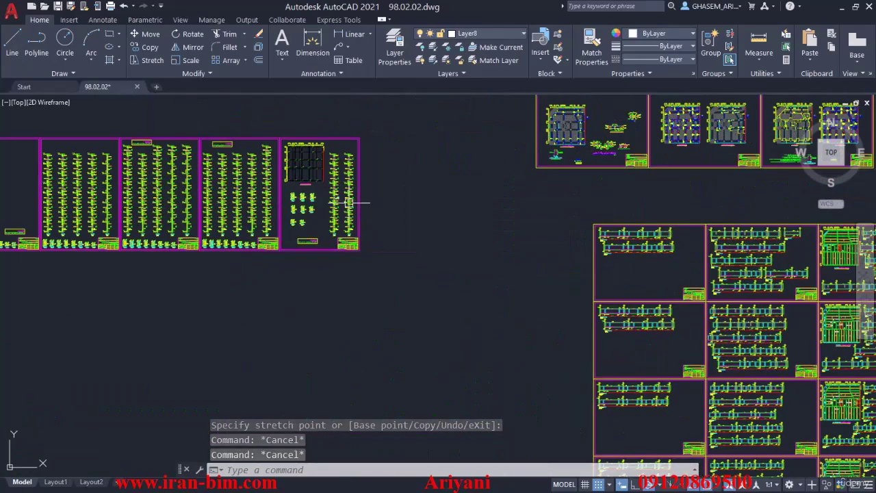
scroll(383, 212, "down", 4)
scroll(464, 204, "up", 4)
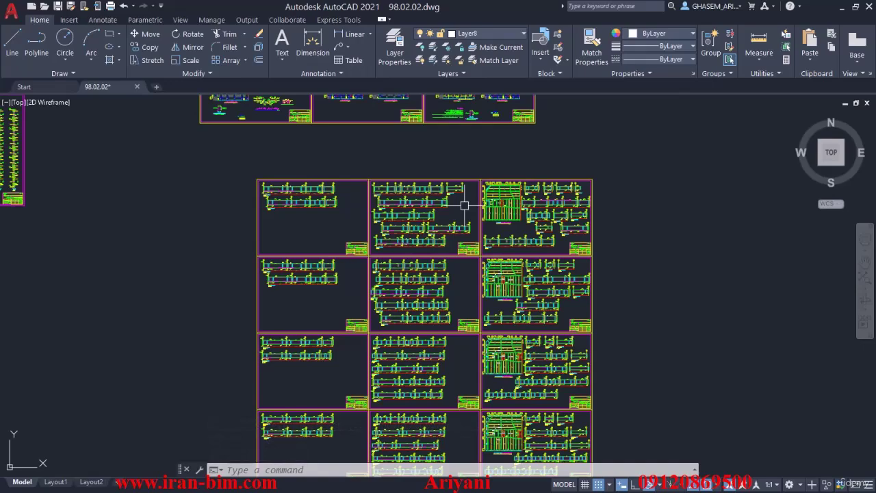
scroll(483, 211, "up", 4)
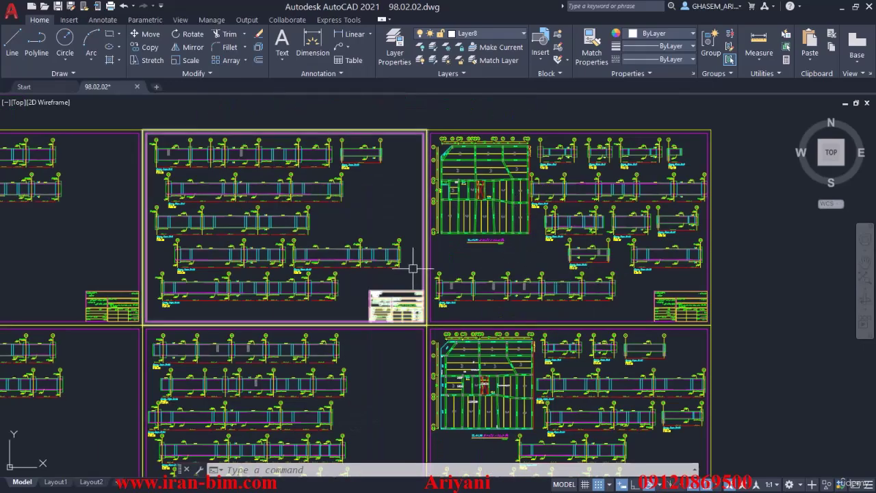
scroll(644, 301, "up", 4)
scroll(721, 301, "up", 5)
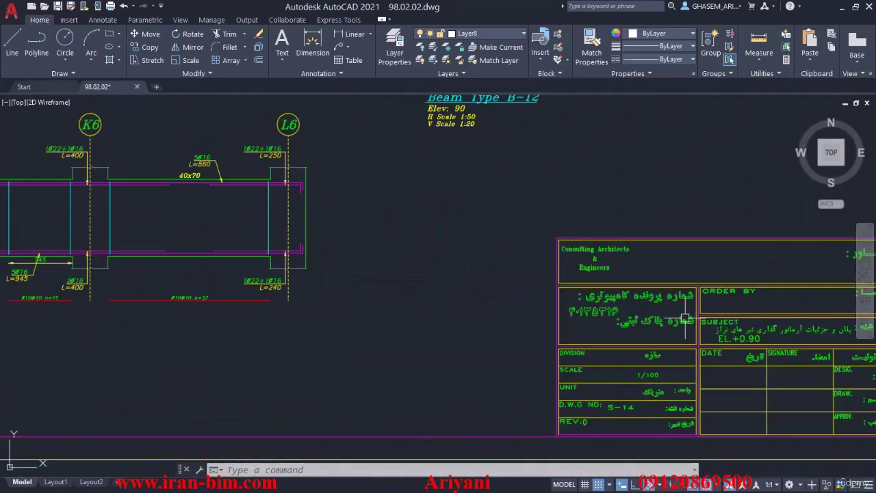
scroll(600, 225, "down", 8)
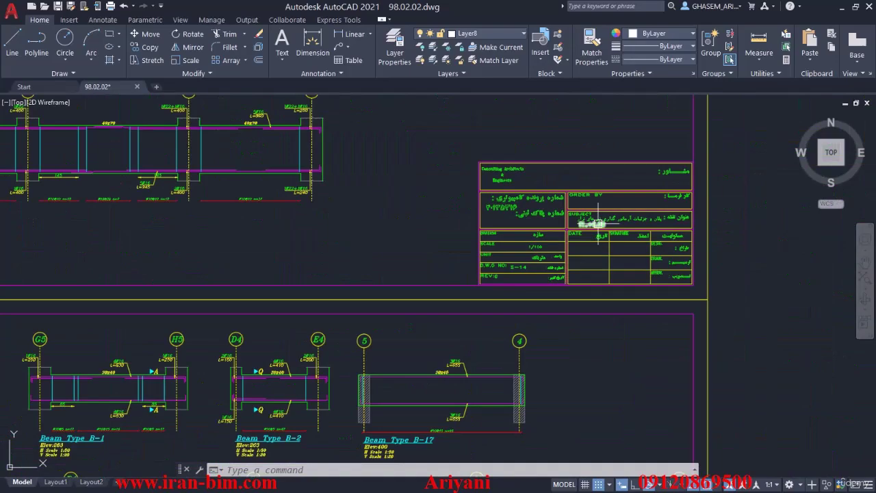
Step: Examine the EL.+0.90 beam framing plan for beam types and their layout from axis 1 down to axis 7a
scroll(724, 390, "down", 2)
middle_click_drag(391, 261, 434, 322)
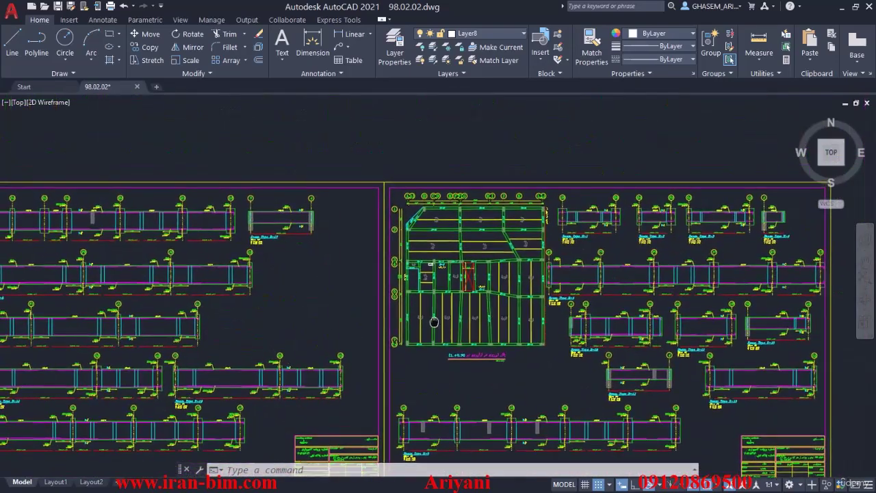
scroll(443, 253, "up", 4)
scroll(450, 209, "up", 2)
middle_click_drag(311, 156, 267, 234)
scroll(308, 164, "up", 3)
scroll(435, 187, "down", 2)
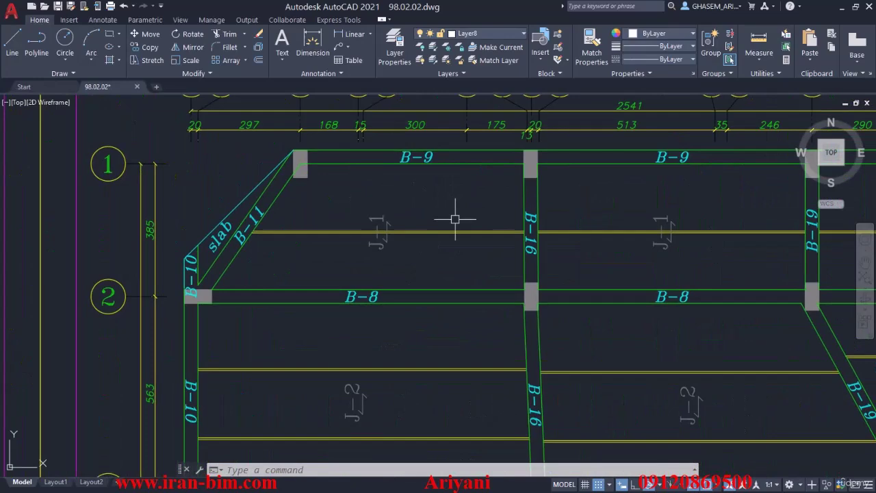
middle_click_drag(454, 298, 460, 260)
middle_click_drag(698, 271, 580, 254)
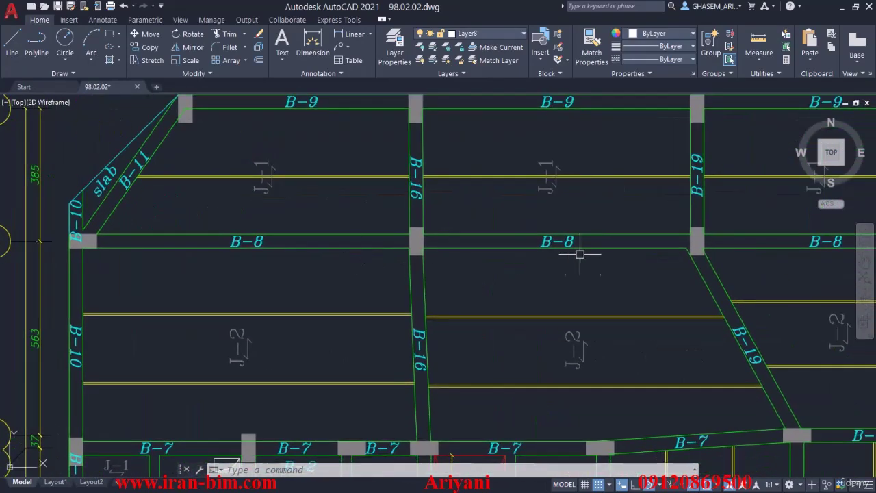
middle_click_drag(636, 248, 571, 238)
scroll(661, 261, "down", 2)
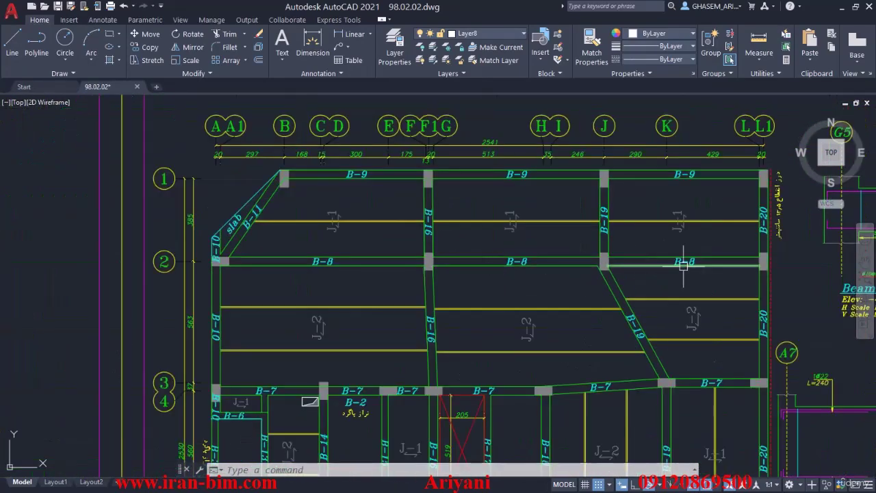
mouse_move(543, 293)
middle_mouse_down()
mouse_move(618, 285)
mouse_move(616, 223)
middle_mouse_up()
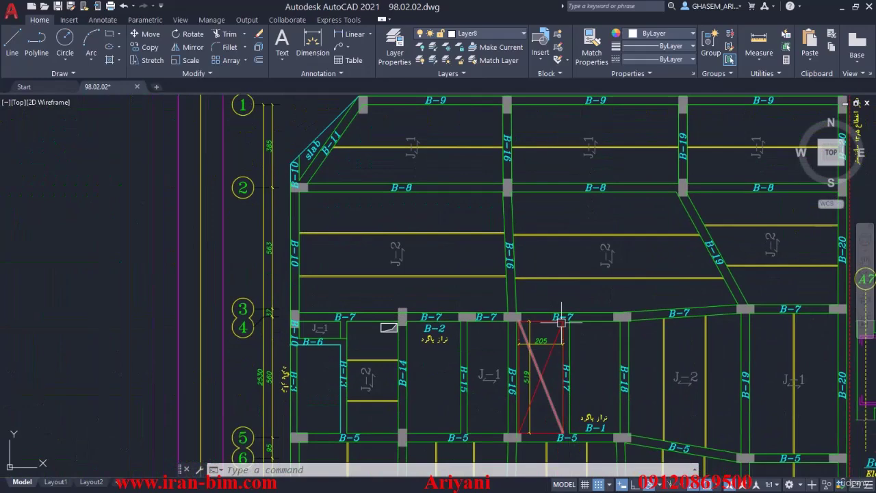
middle_click_drag(618, 355, 592, 234)
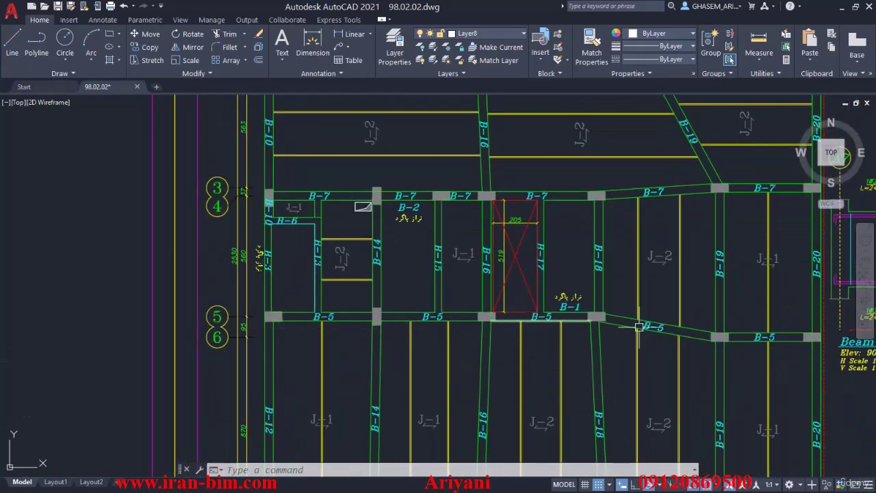
middle_click_drag(633, 375, 590, 277)
middle_click_drag(432, 317, 430, 294)
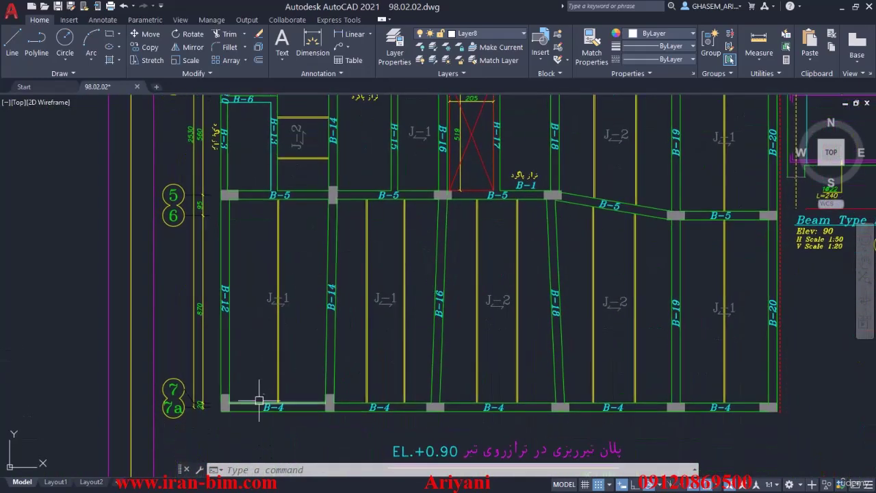
Step: Examine the Beam Type B-10 detail beside the framing plan for its section size and reinforcement
scroll(710, 408, "down", 5)
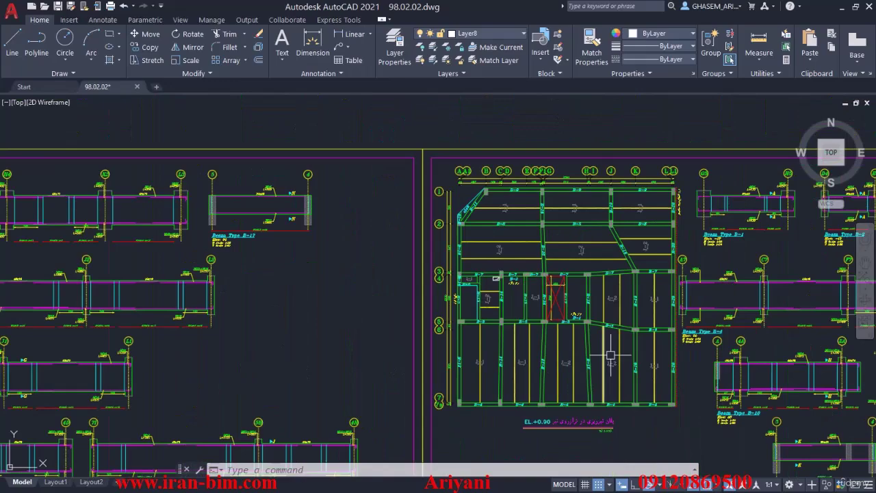
mouse_move(606, 254)
middle_mouse_down()
mouse_move(401, 215)
mouse_move(223, 197)
mouse_move(289, 108)
mouse_move(436, 273)
mouse_move(452, 273)
middle_mouse_up()
scroll(625, 282, "up", 4)
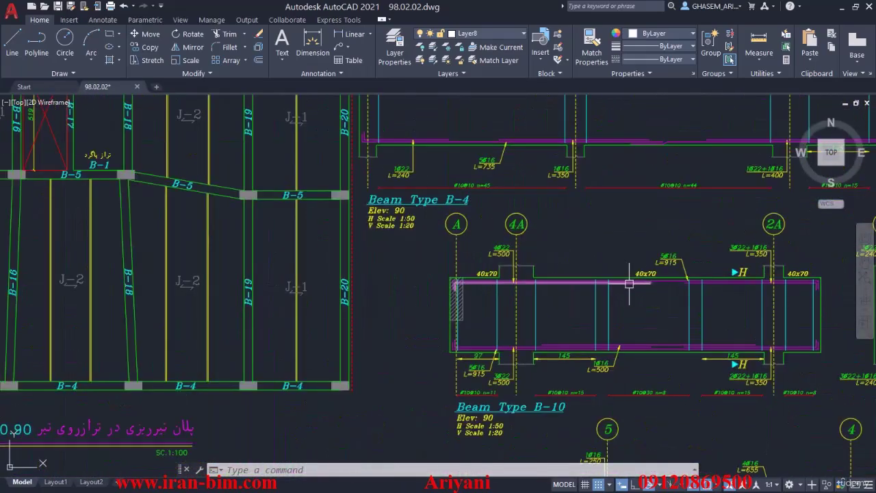
scroll(554, 269, "up", 3)
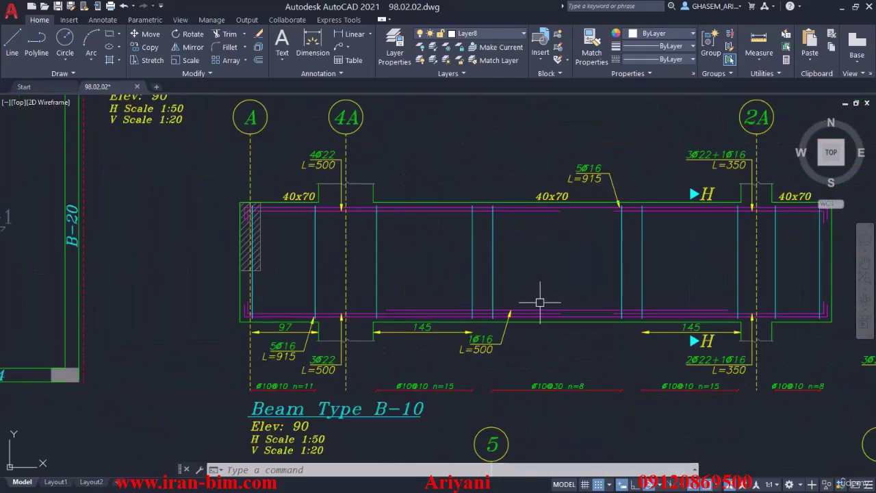
Step: Examine the beam cross-section drawings on the section sheet, starting with Sec. A-A, B-B and C-C
scroll(540, 302, "down", 8)
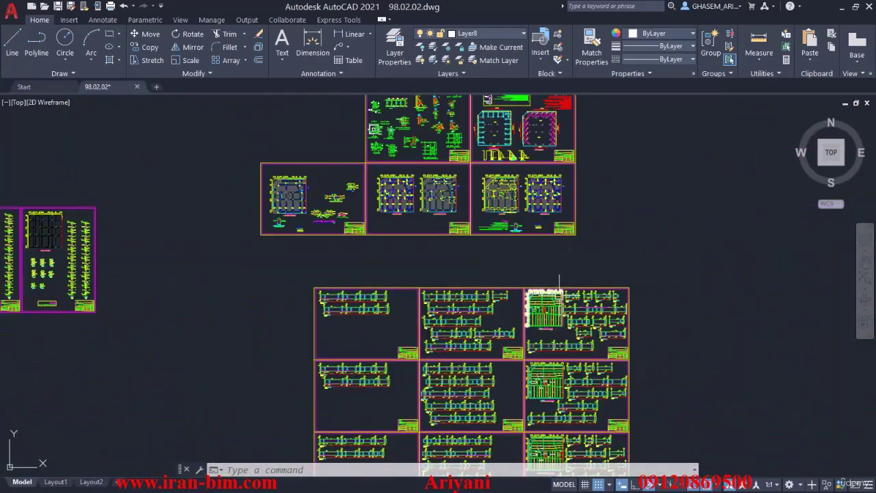
scroll(529, 315, "up", 4)
scroll(512, 303, "up", 12)
middle_click_drag(383, 222, 491, 454)
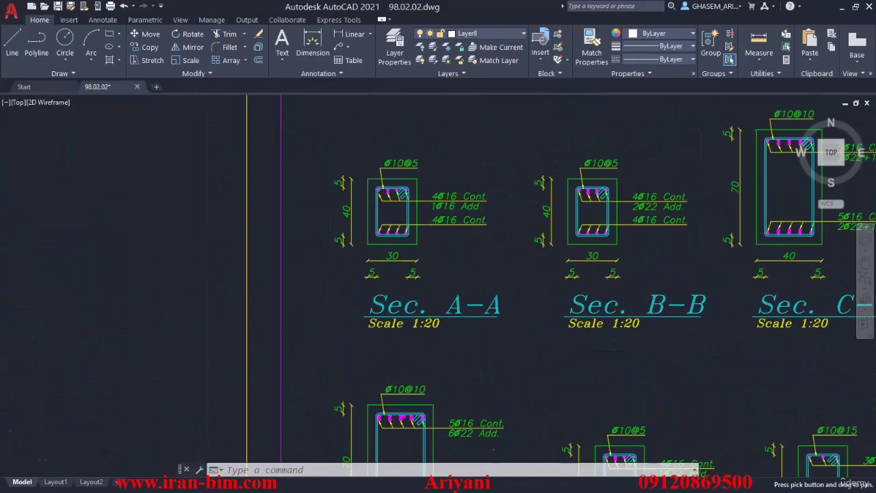
middle_click_drag(558, 318, 398, 328)
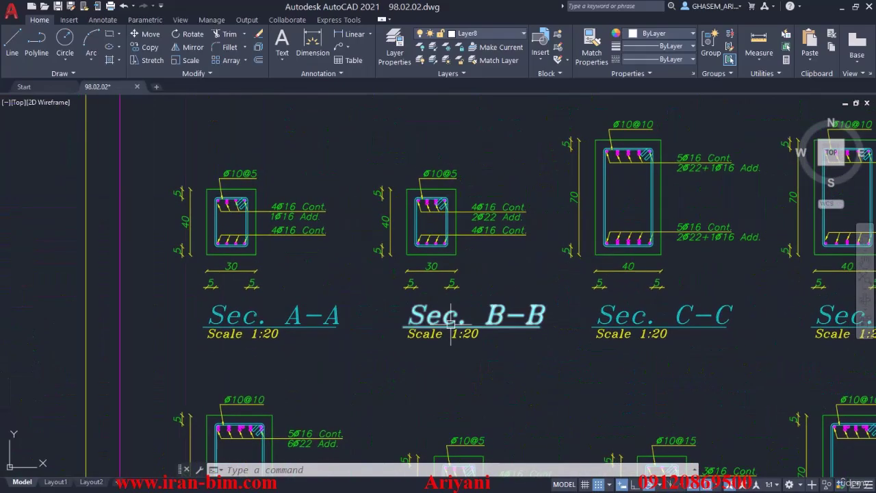
Step: Examine the Beam Type B-1 detail for its size and section mark A, plus the neighbouring beam details
scroll(466, 305, "down", 8)
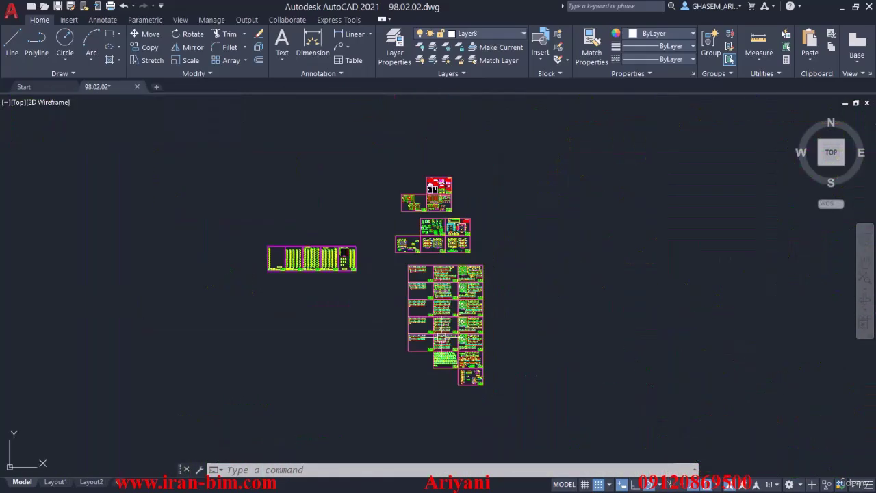
scroll(432, 284, "up", 4)
scroll(357, 273, "up", 4)
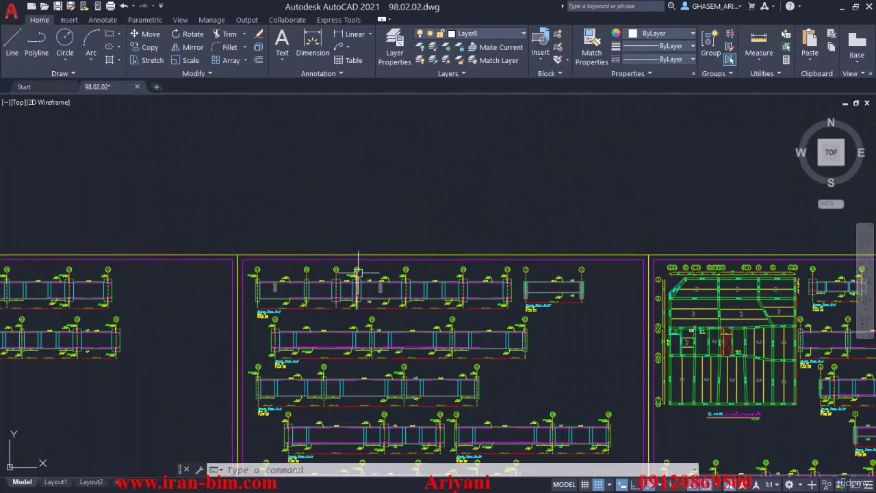
scroll(409, 278, "down", 3)
scroll(351, 260, "up", 5)
scroll(556, 274, "up", 3)
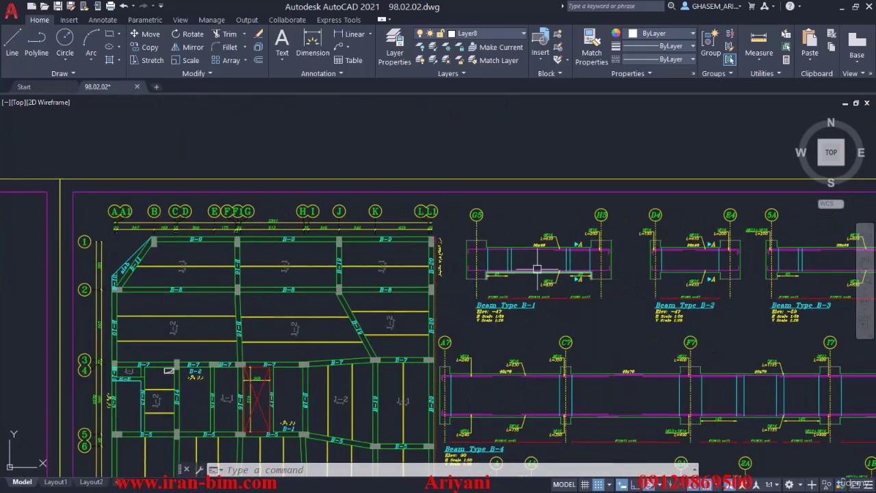
scroll(608, 224, "up", 2)
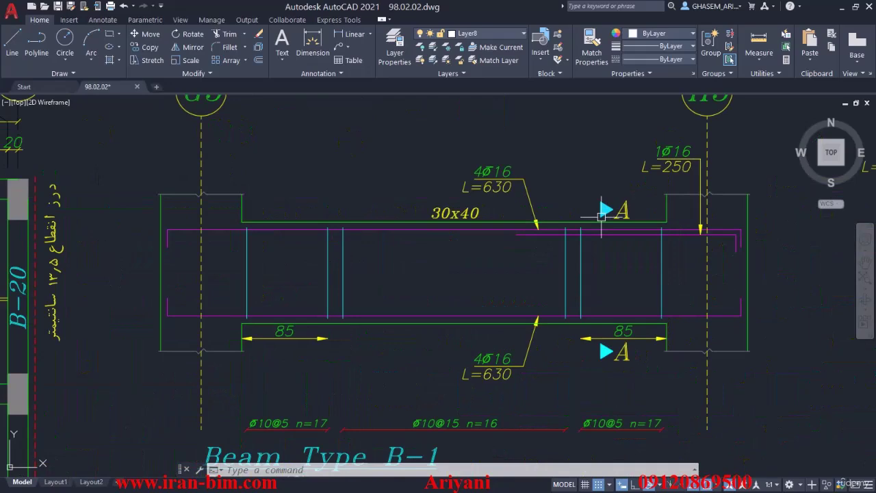
scroll(598, 213, "down", 4)
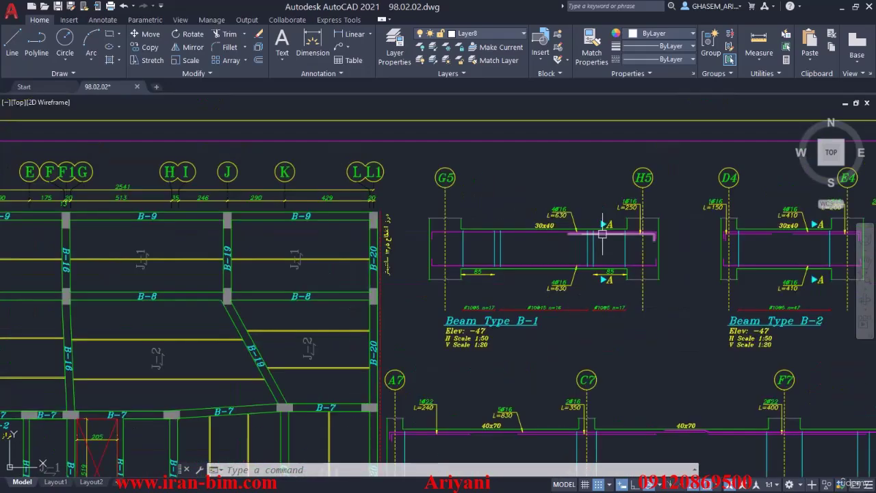
mouse_move(675, 239)
middle_mouse_down()
mouse_move(334, 217)
mouse_move(337, 208)
mouse_move(303, 201)
mouse_move(201, 197)
mouse_move(312, 197)
middle_mouse_up()
mouse_move(551, 273)
middle_mouse_down()
mouse_move(225, 253)
mouse_move(249, 250)
middle_mouse_up()
Step: Return to the section sheet and check Sec. A-A for the section marked on Beam Type B-1
scroll(614, 202, "down", 4)
scroll(610, 208, "down", 8)
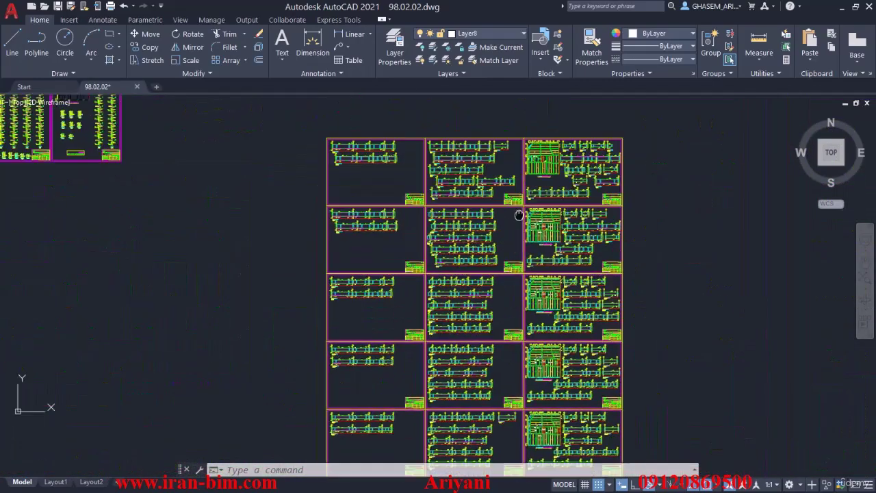
middle_click_drag(562, 466, 630, 173)
scroll(521, 210, "up", 4)
mouse_move(527, 203)
middle_mouse_down()
mouse_move(373, 210)
mouse_move(380, 277)
middle_mouse_up()
scroll(356, 205, "up", 6)
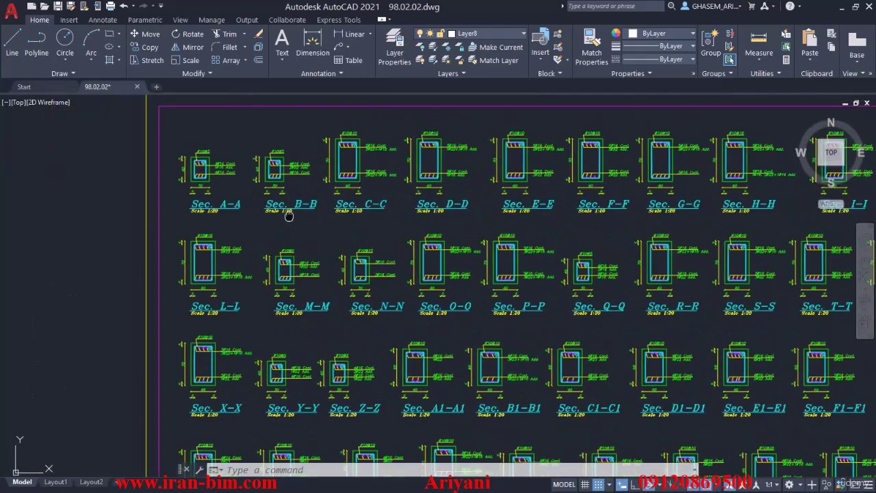
scroll(289, 212, "up", 5)
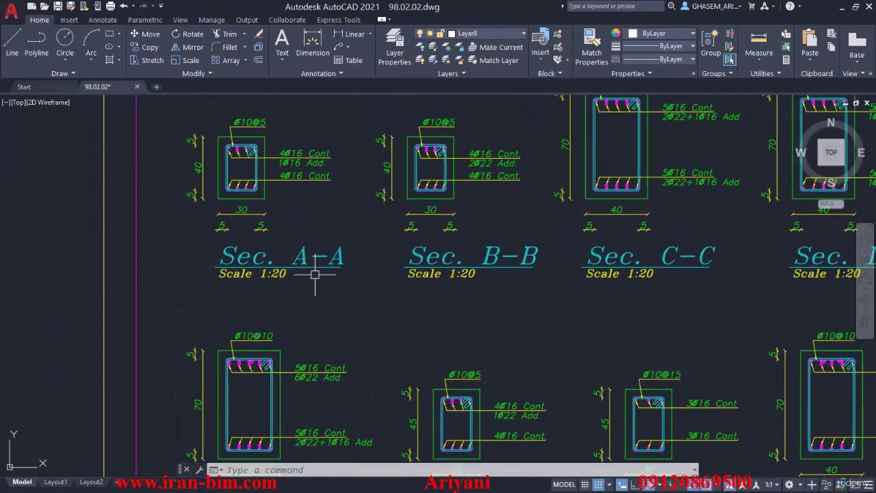
Step: Look over the beam sections on the section sheet, including Sec. L-L to O-O, and examine Sec. A-A's dimensions and reinforcement up close
mouse_move(463, 287)
middle_mouse_down()
mouse_move(290, 219)
mouse_move(280, 167)
middle_mouse_up()
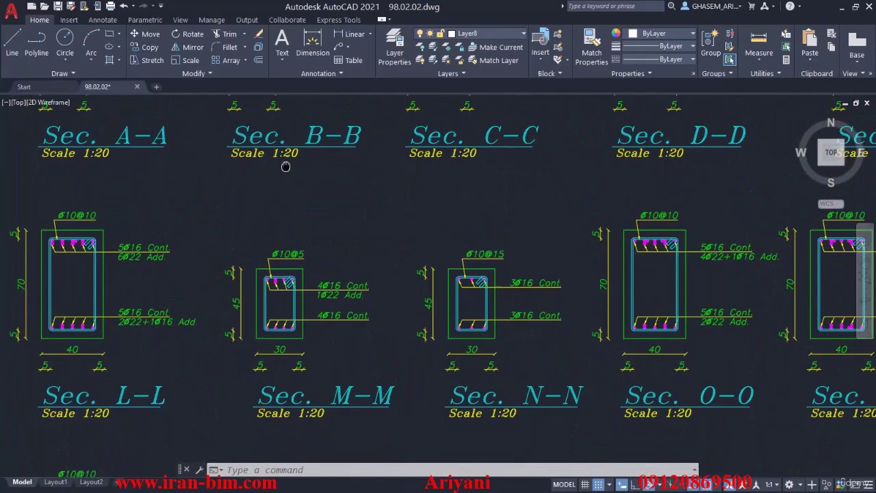
scroll(289, 174, "down", 2)
scroll(290, 175, "down", 3)
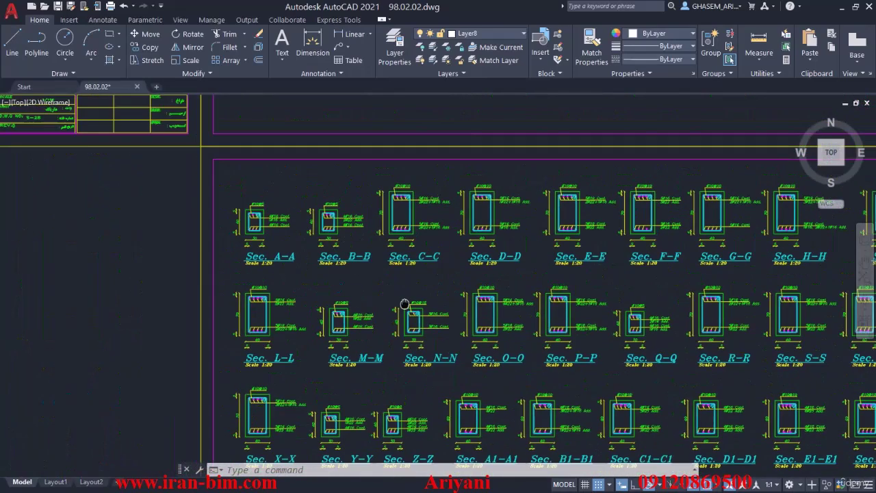
middle_click_drag(232, 207, 254, 234)
scroll(317, 273, "up", 6)
scroll(309, 253, "up", 2)
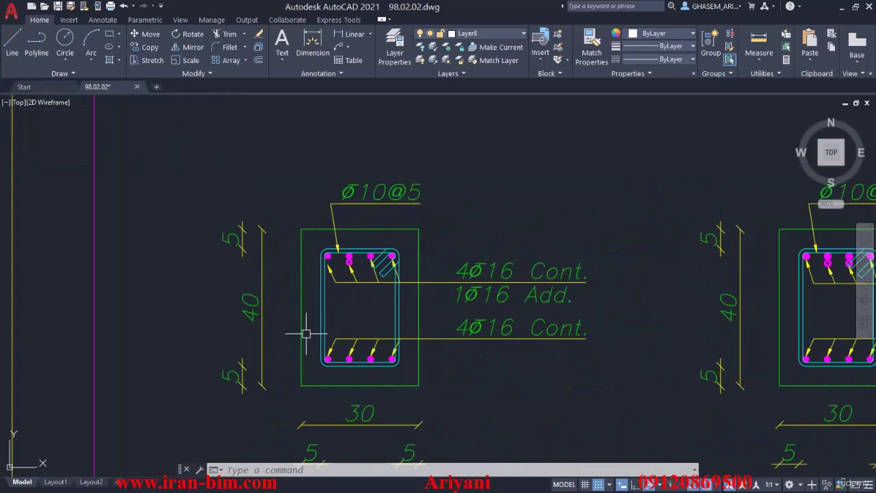
middle_click_drag(298, 346, 264, 285)
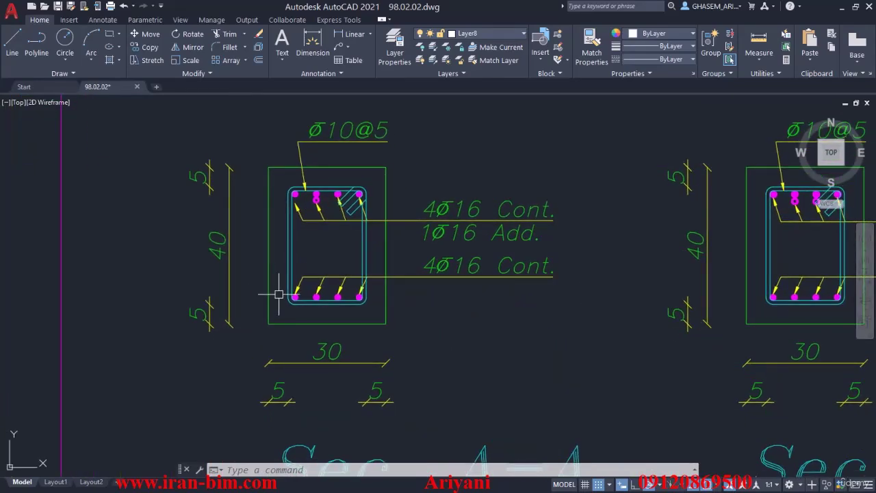
Step: Examine Sec. B-B and Sec. C-C for their widths, heights and reinforcement, plus the neighbouring sections
scroll(279, 290, "down", 3)
middle_click_drag(475, 274, 287, 279)
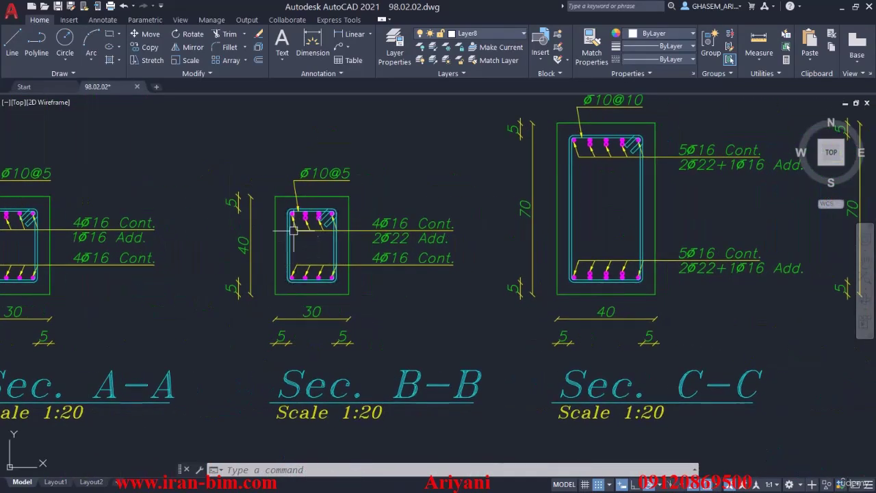
scroll(288, 279, "up", 2)
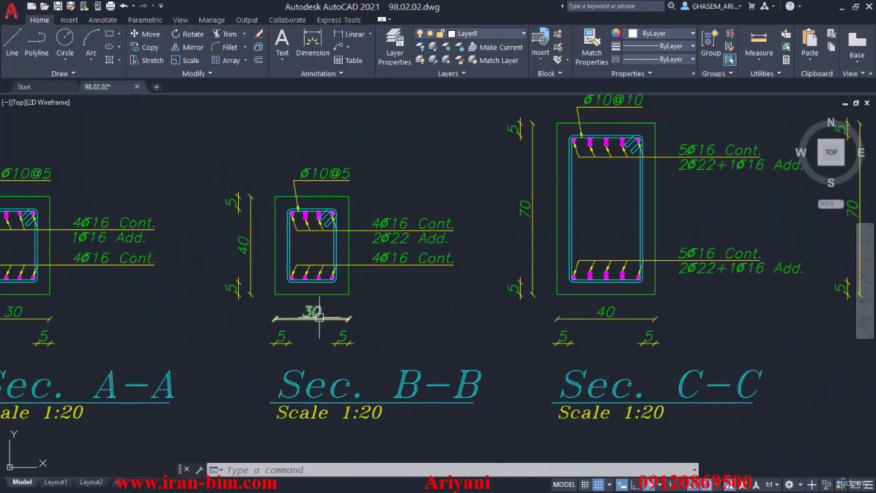
middle_click_drag(604, 262, 557, 310)
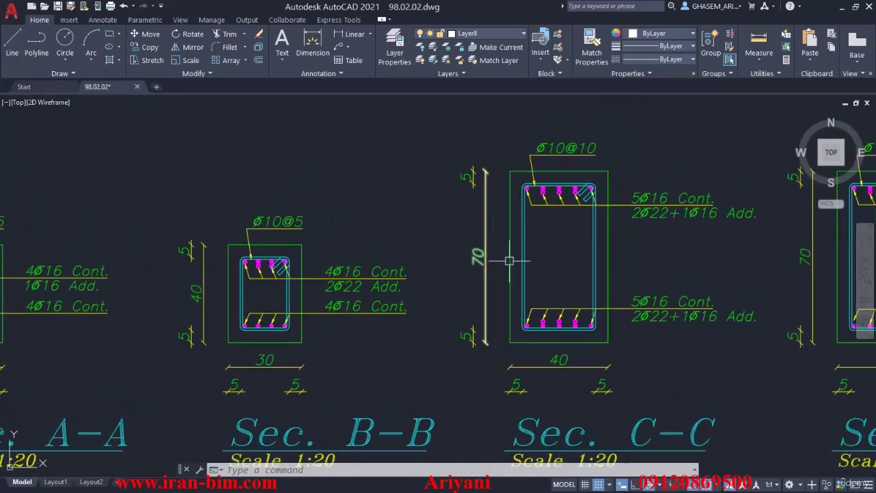
scroll(523, 342, "down", 5)
middle_click_drag(522, 343, 419, 317)
scroll(355, 314, "up", 4)
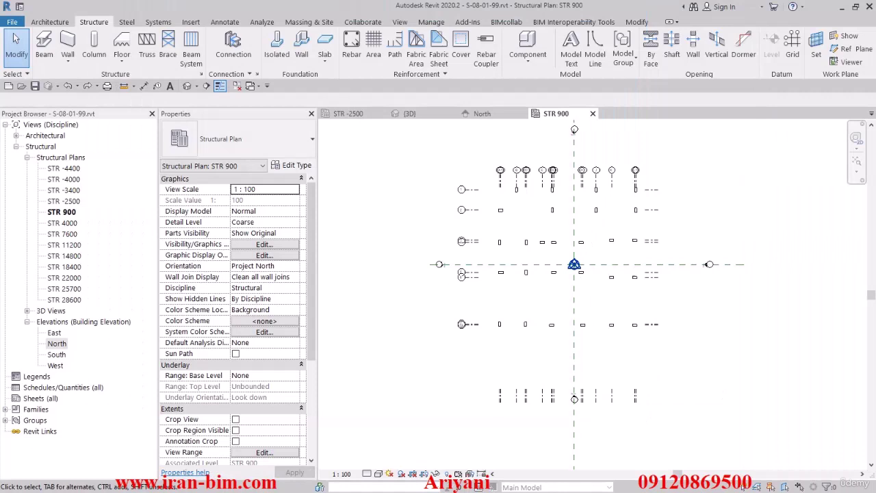
Step: Switch to Revit, collapse the Structural Columns families and list the M_Concrete-Rectangular Beam types under Structural Framing
left_click(6, 408)
scroll(13, 397, "down", 5)
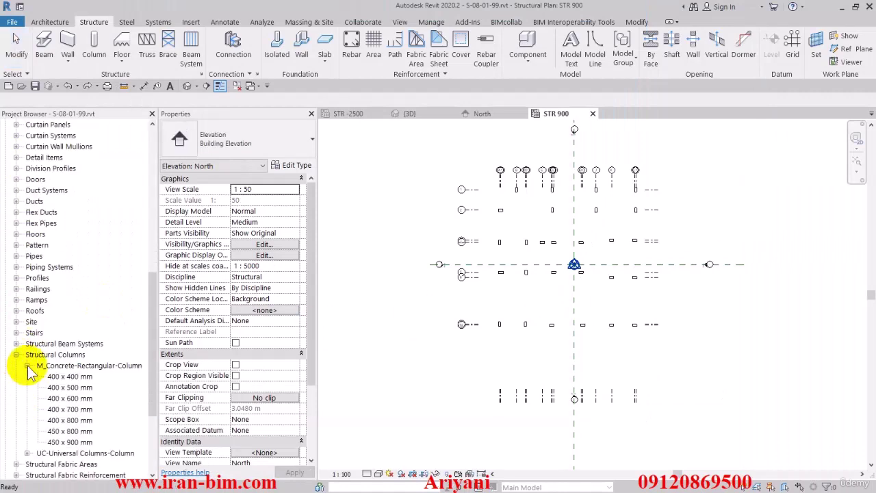
left_click(27, 365)
left_click(17, 355)
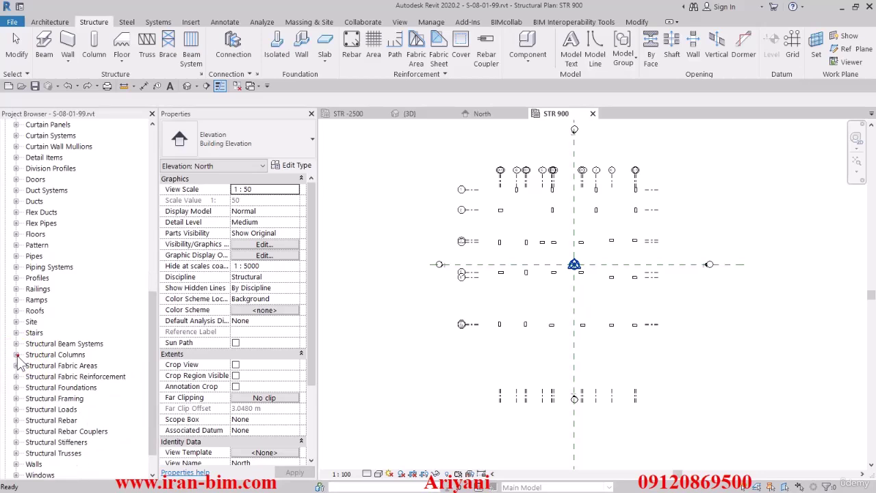
left_click(74, 377)
left_click(71, 399)
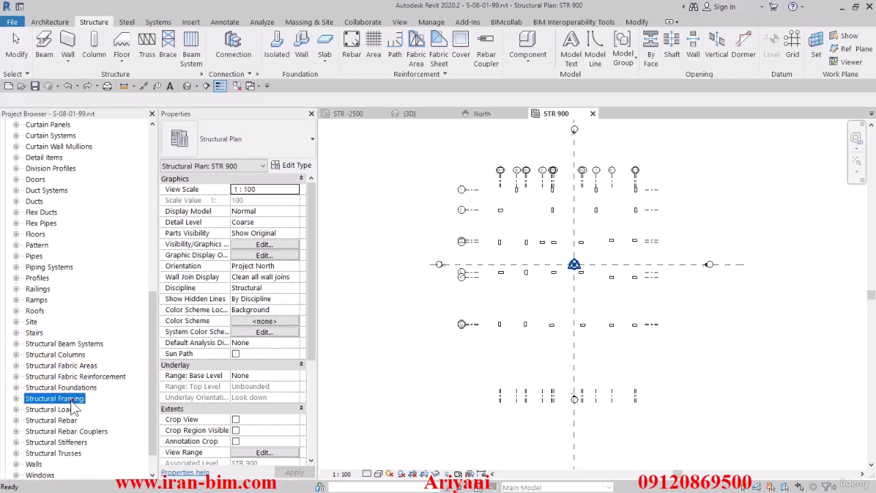
left_click(15, 399)
left_click(40, 376)
left_click(27, 377)
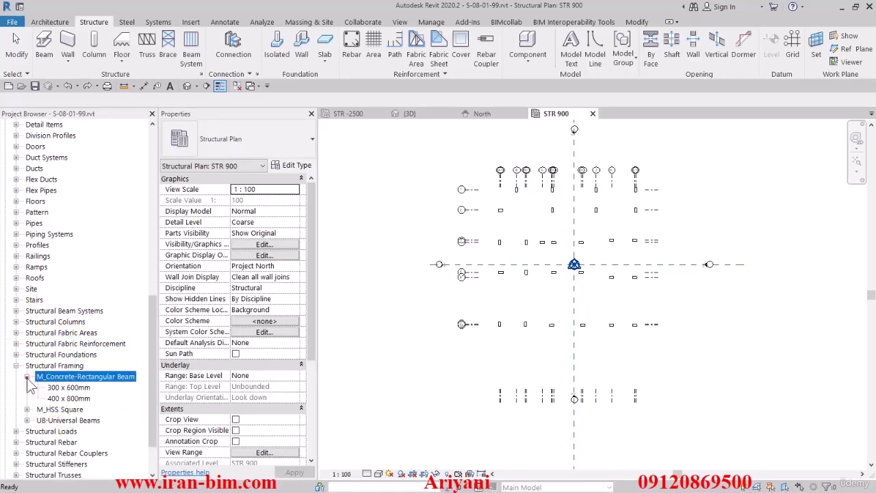
Step: Delete the 400 x 800mm concrete rectangular beam type and open the type properties of the 300 x 600mm type
left_click(68, 398)
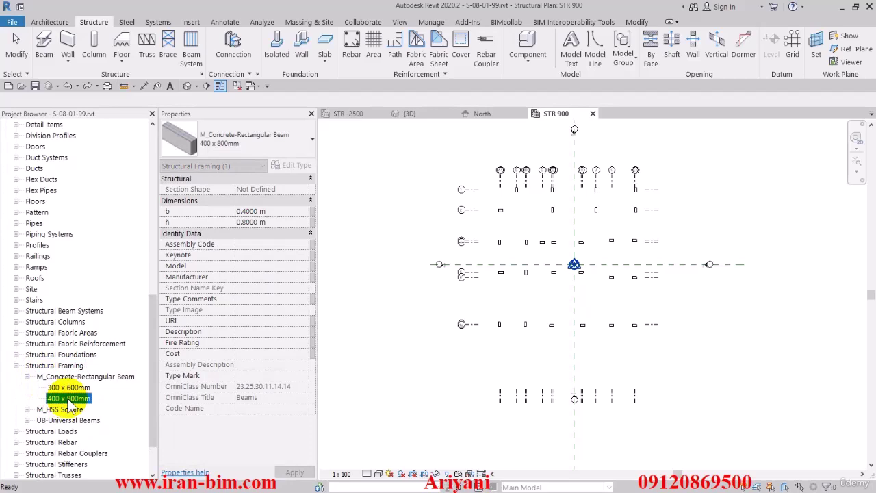
key("Delete")
double_click(68, 389)
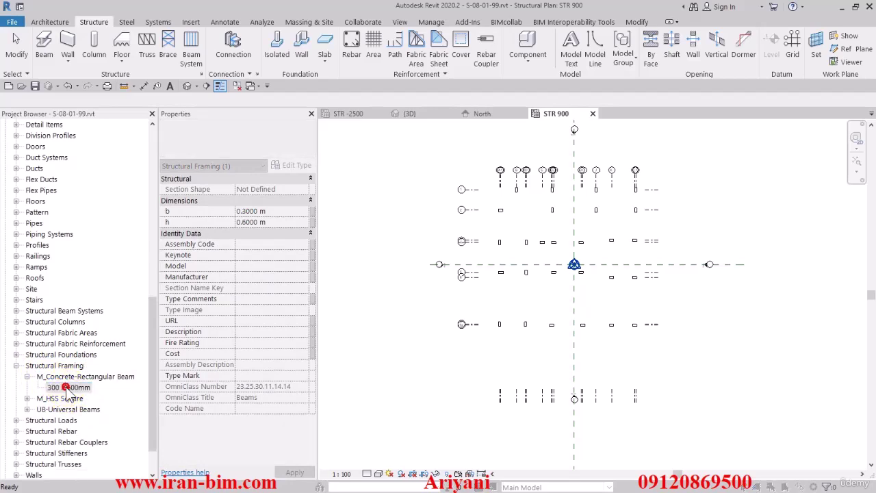
left_click(716, 110)
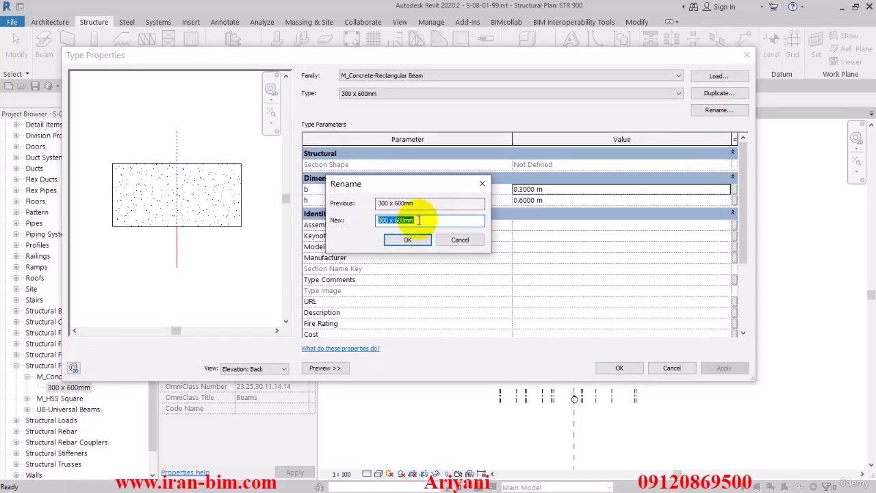
left_click_drag(408, 183, 423, 243)
left_click(476, 299)
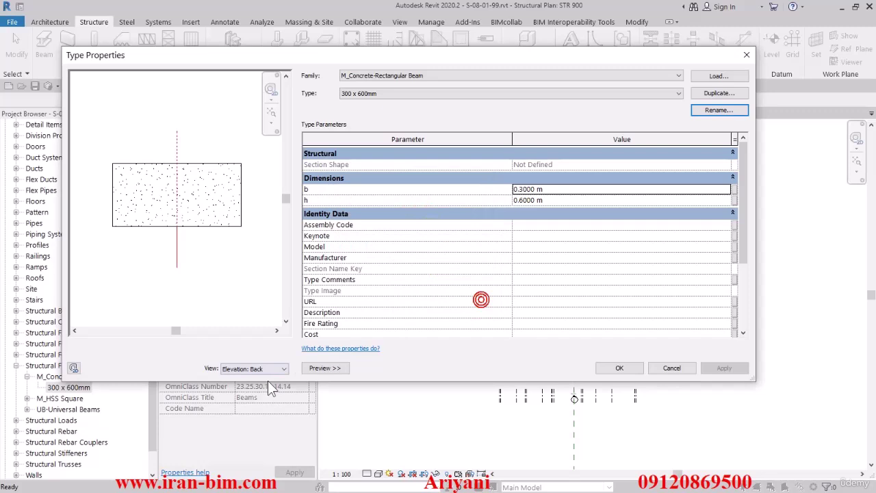
Step: Preview the beam type in 3D View {3D}1 and orbit it to check what dimensions b and h control
left_click(265, 374)
left_click(255, 382)
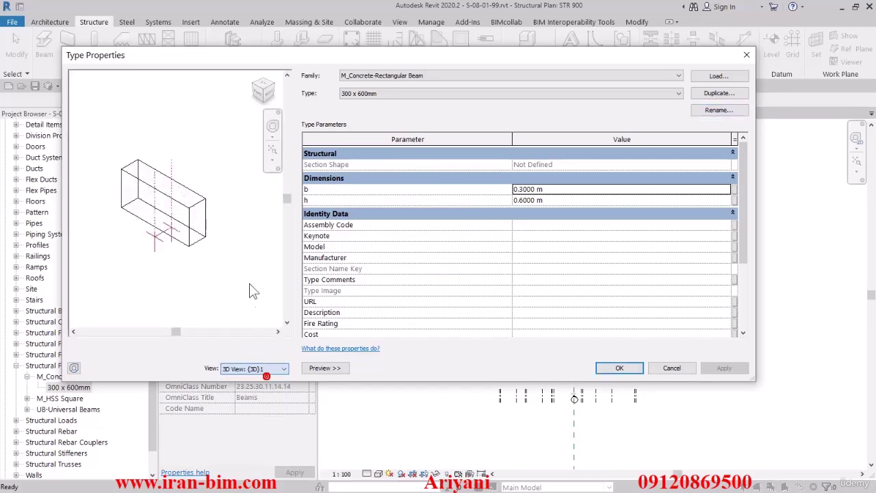
left_click(555, 197)
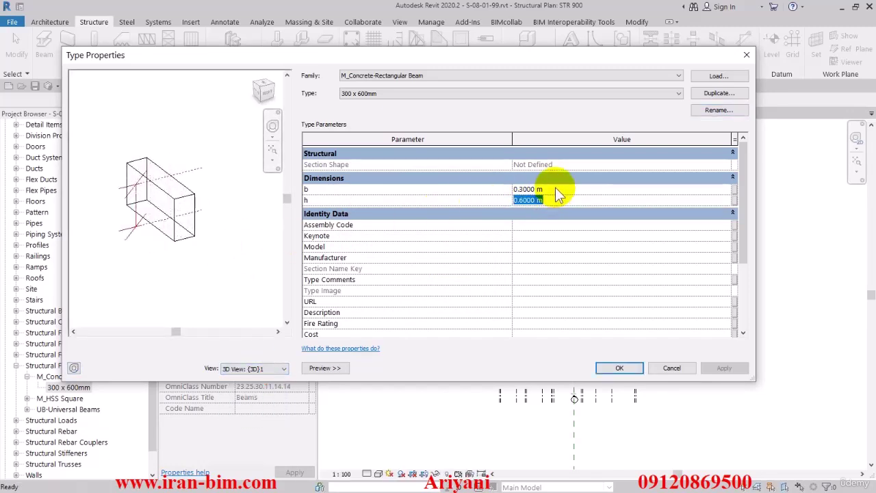
middle_click_drag(205, 232, 184, 236, "shift")
left_click(555, 199)
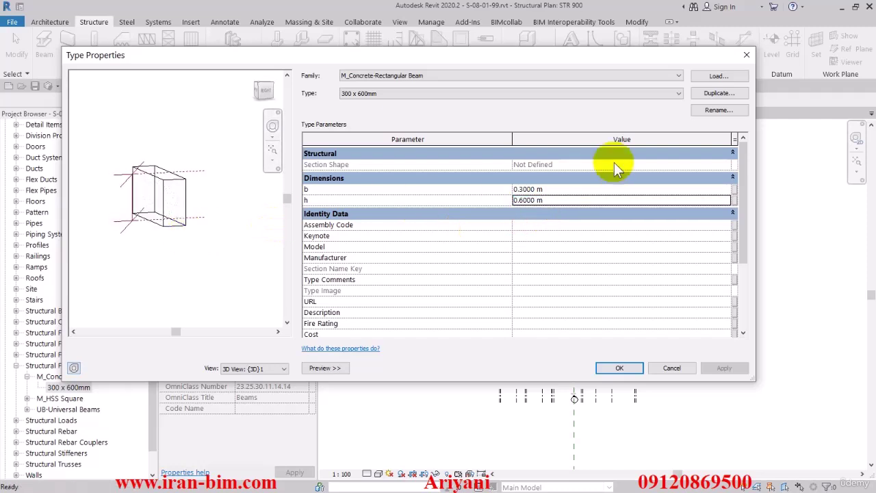
Step: Rename the 300 x 600mm concrete beam type to 300 x 400 mm and accept the type properties
left_click(712, 110)
left_click_drag(442, 279, 405, 280)
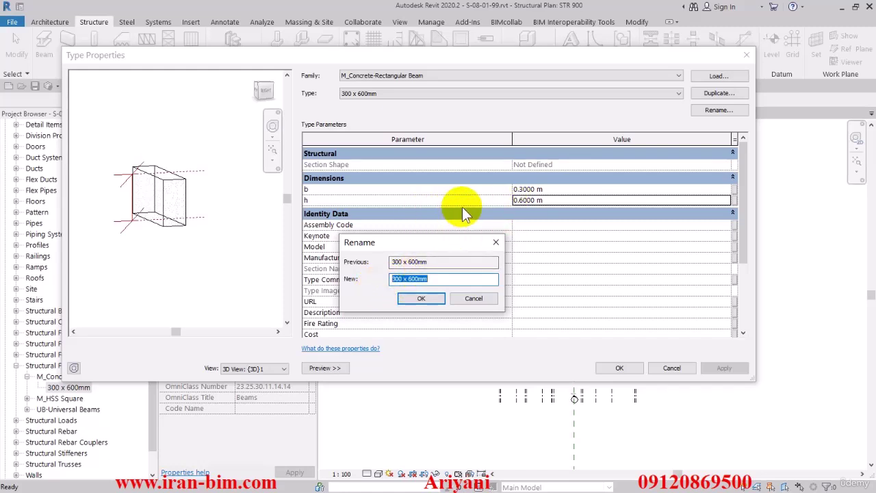
type("3")
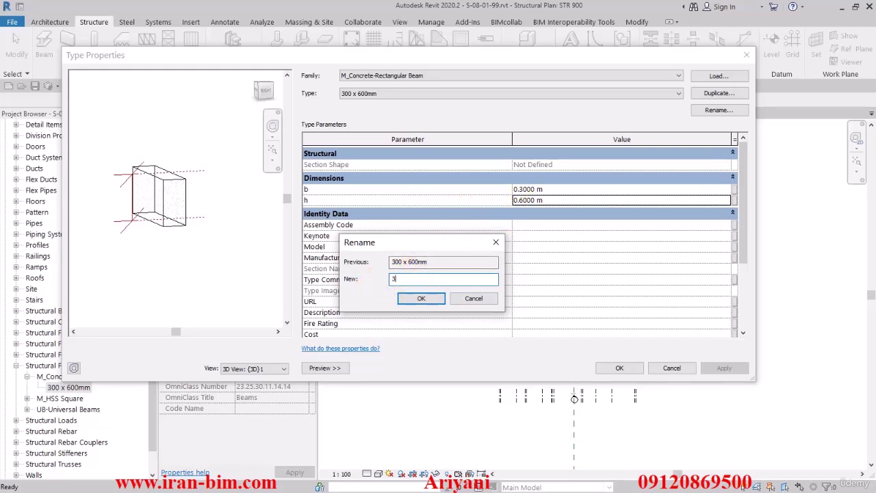
type("00 x 400 mm")
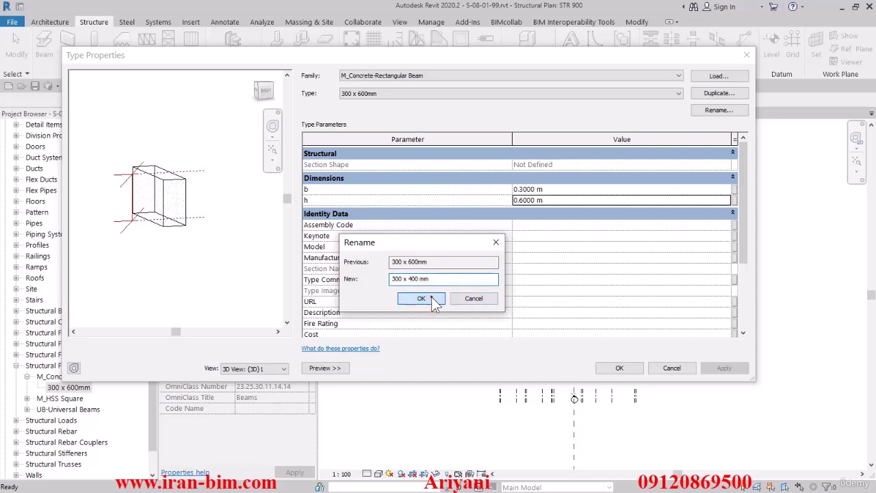
left_click(431, 299)
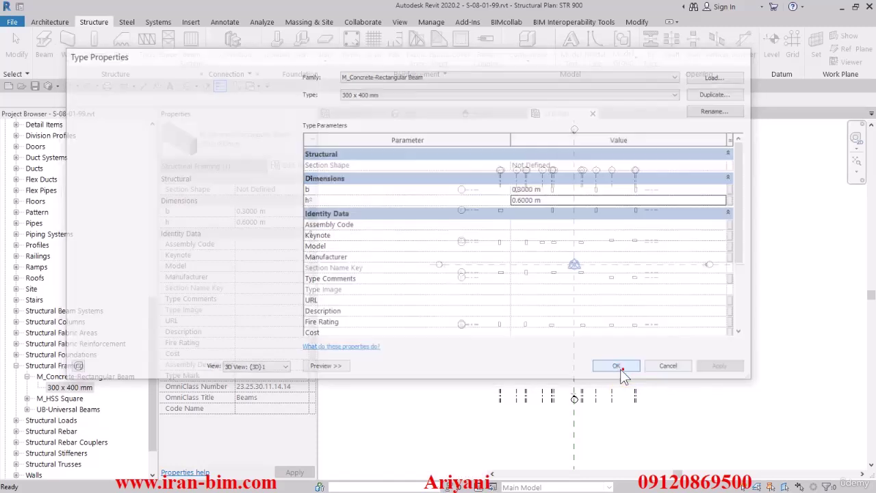
left_click(619, 368)
left_click(441, 260)
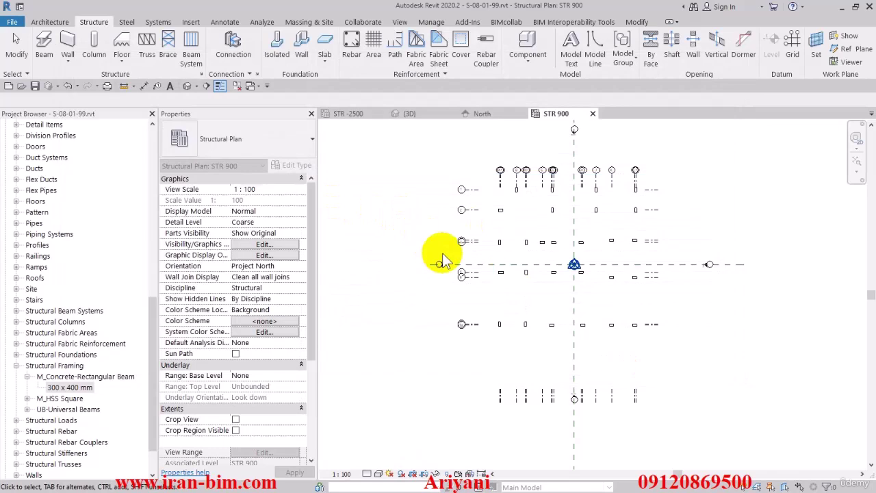
Step: Open the M_Concrete-Rectangular Beam family for editing and bring up its family types and parameters
right_click(87, 376)
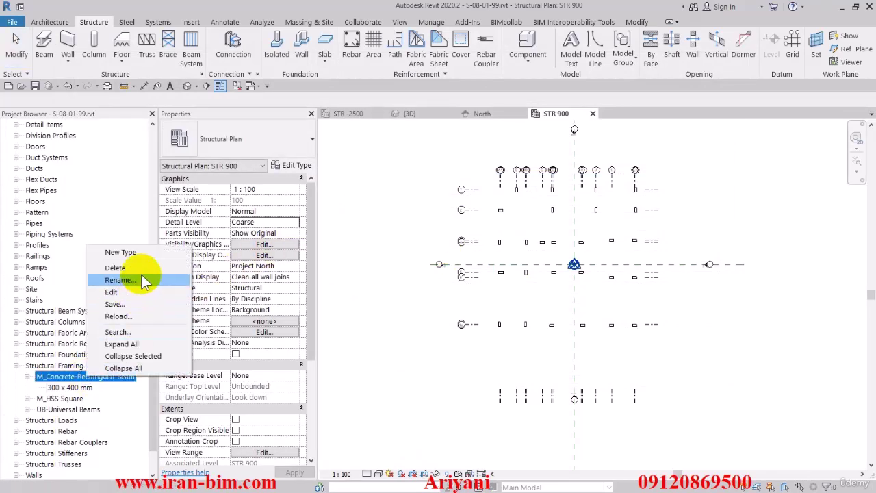
left_click(127, 292)
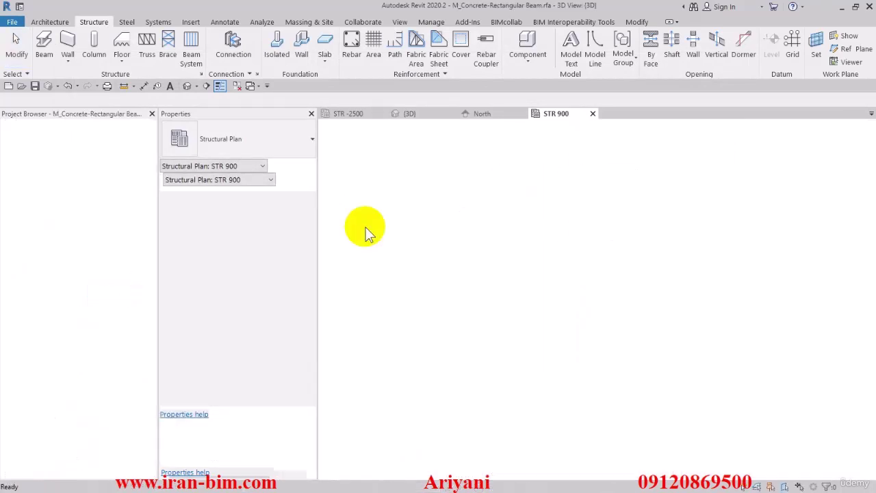
left_click(65, 59)
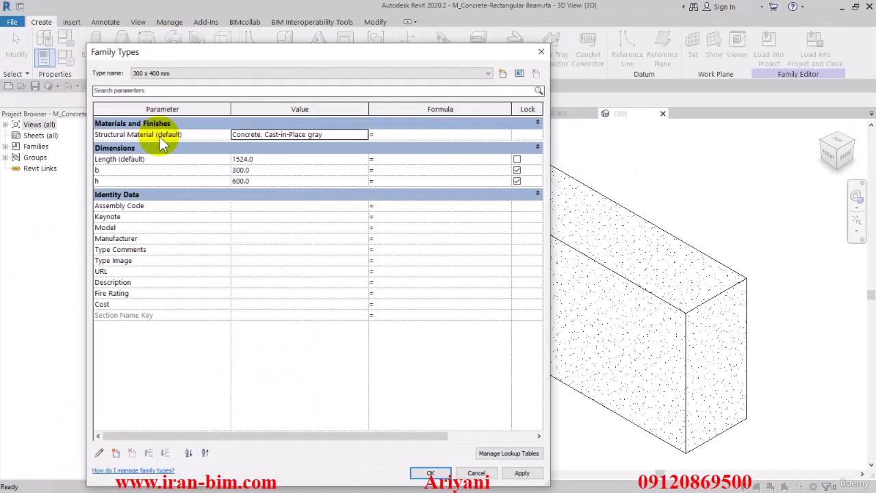
Step: Replace the family parameter b with the shared parameter b from the Columns parameter group
left_click(116, 168)
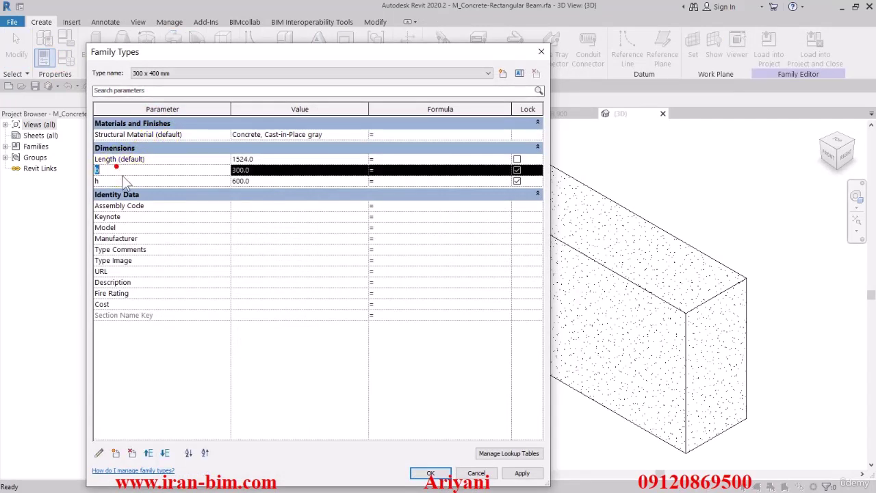
left_click(100, 453)
left_click_drag(265, 124, 455, 80)
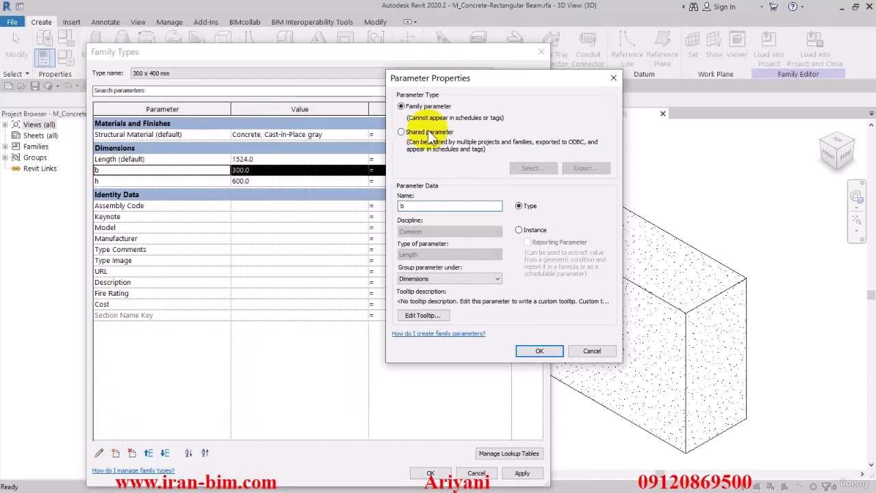
left_click(402, 132)
left_click(533, 168)
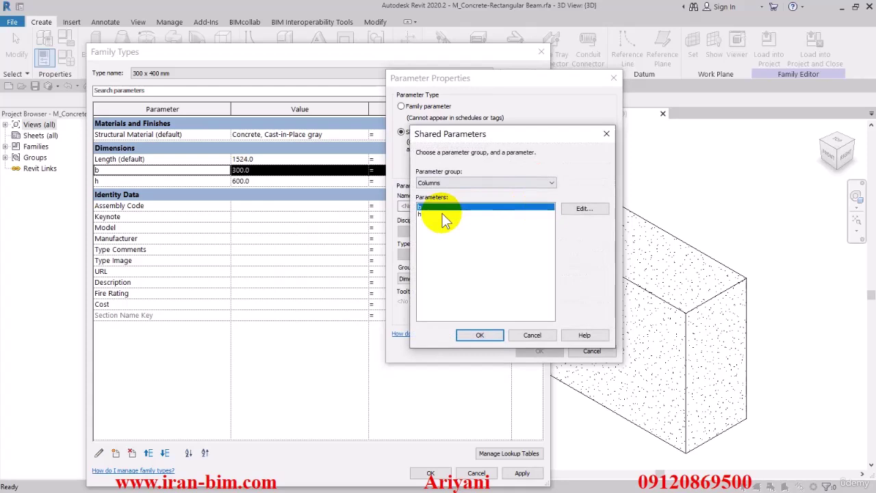
left_click(487, 336)
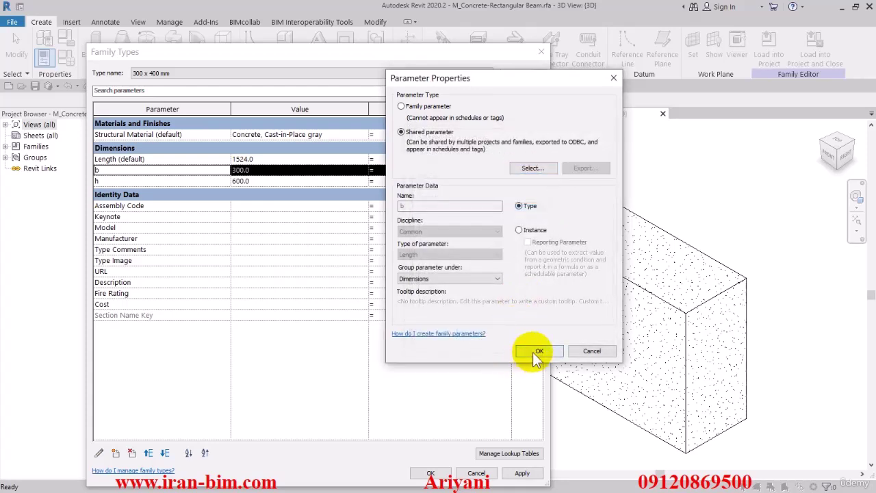
left_click(539, 352)
Step: Replace the family parameter h with the shared parameter h from the Columns parameter group
left_click(107, 182)
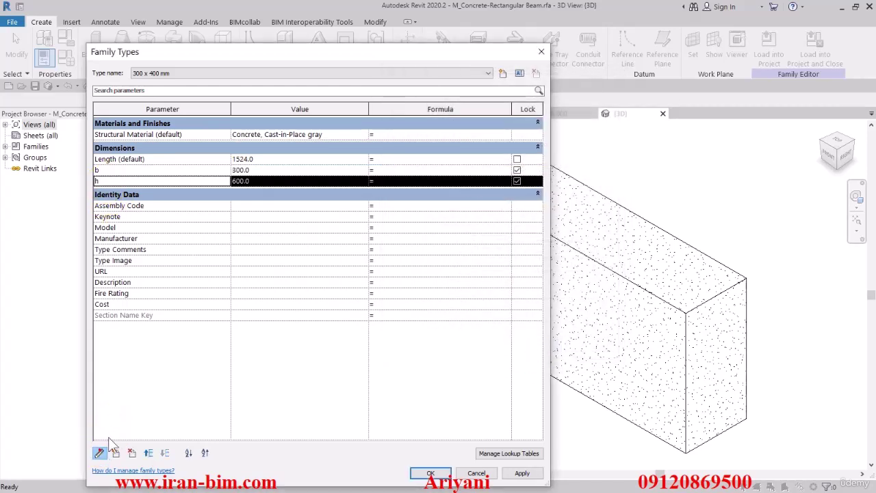
left_click(99, 452)
left_click(426, 132)
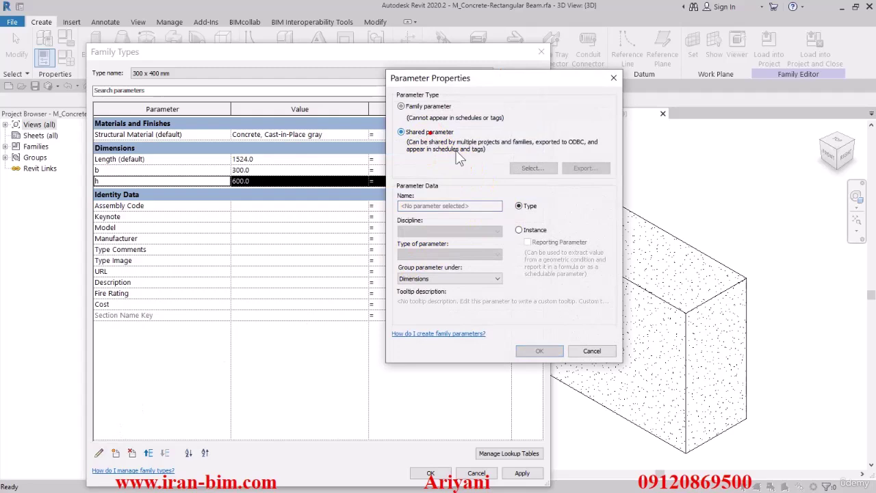
left_click(515, 167)
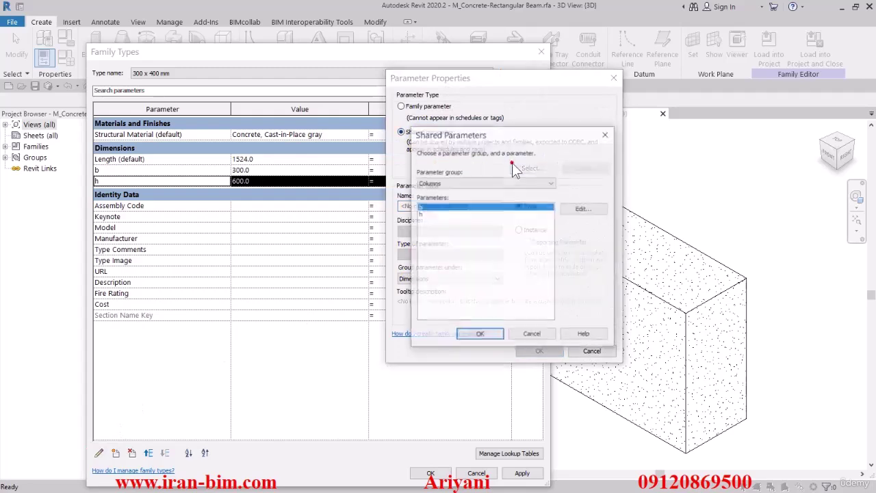
left_click(428, 215)
left_click(479, 335)
left_click(538, 351)
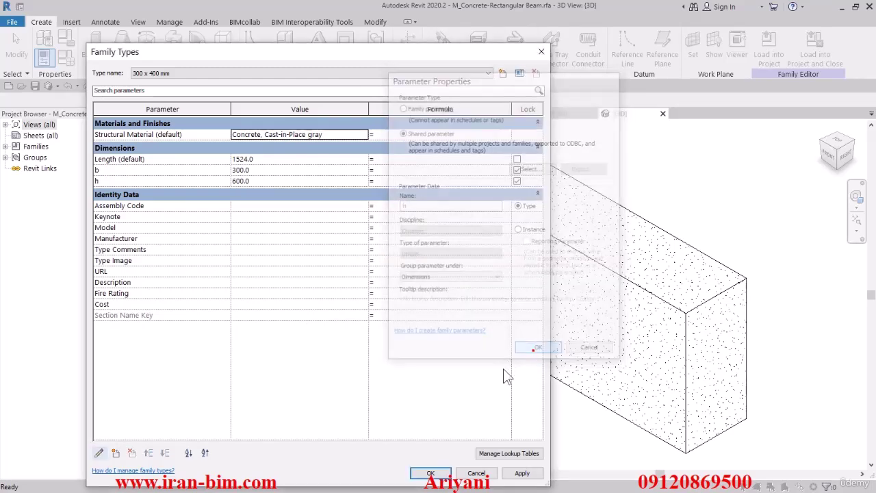
Step: Accept the family types and save the family as M_Concrete-Rectangular Beam.rfa in the STR - Families folder
left_click(431, 473)
left_click(35, 86)
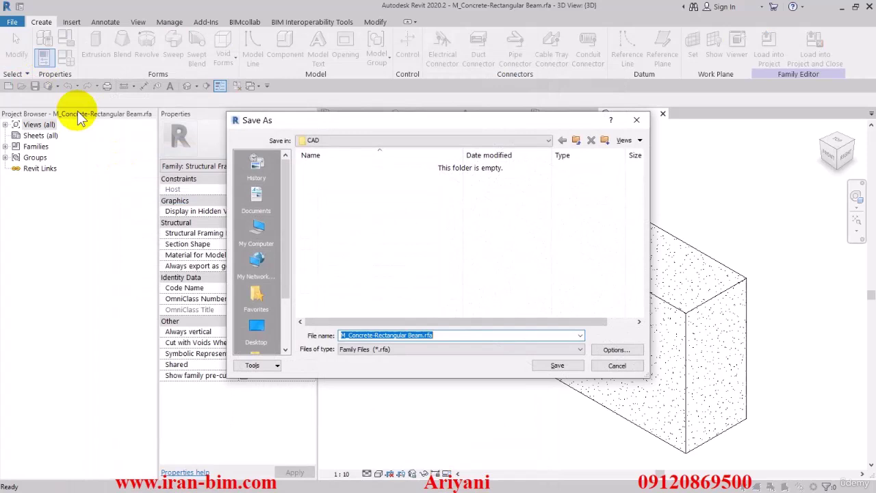
left_click(576, 140)
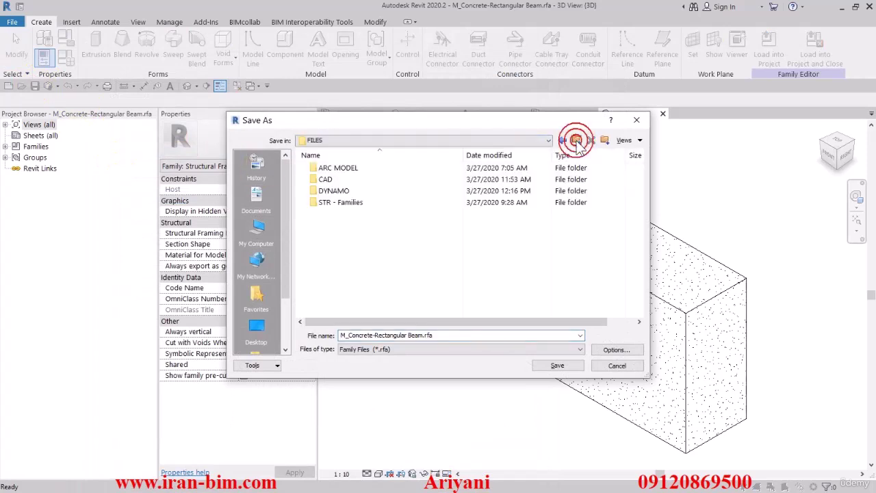
double_click(340, 204)
left_click(558, 366)
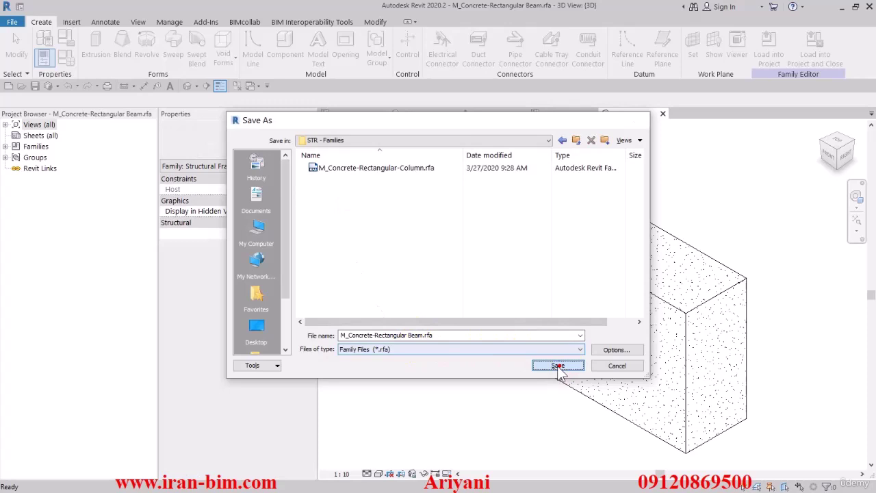
Step: Load the edited beam family into the S-08-01-99 project, close the family, and replace the version already there
left_click(812, 55)
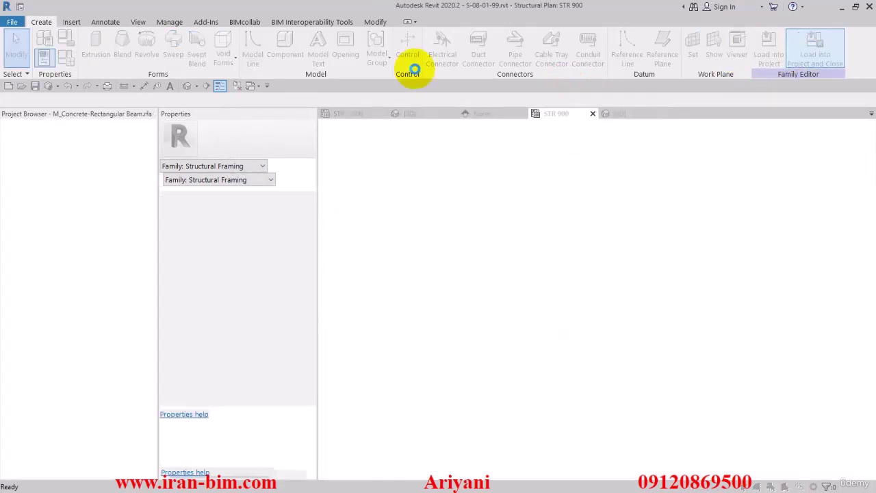
left_click(388, 225)
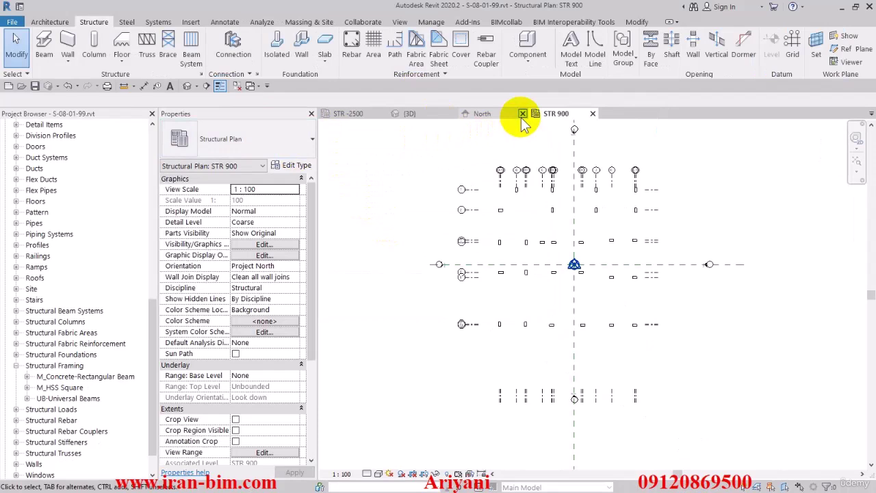
middle_click_drag(459, 160, 448, 160)
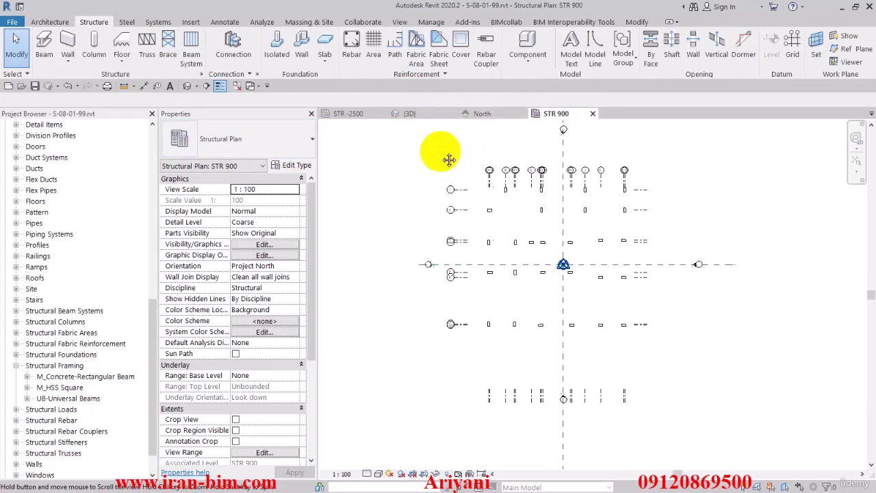
scroll(445, 231, "up", 4)
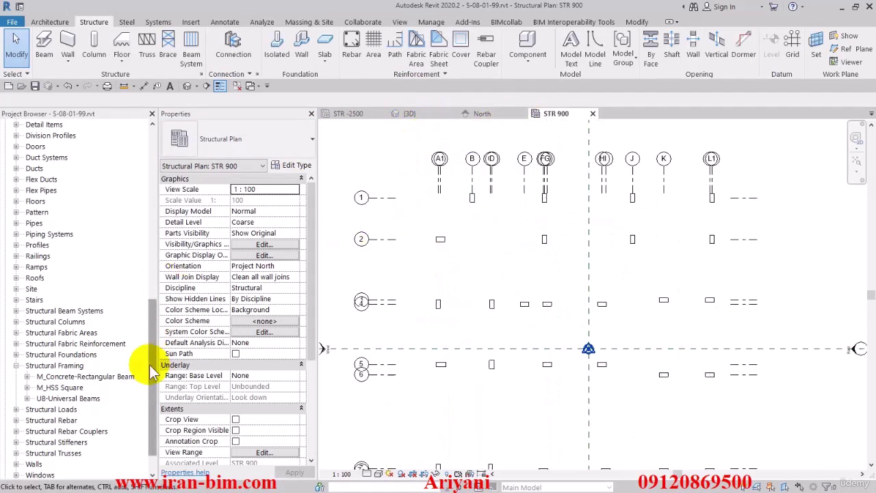
Step: Open the 300 x 400 mm type of M_Concrete-Rectangular Beam and set its h to 0.4 m
left_click(28, 377)
double_click(70, 388)
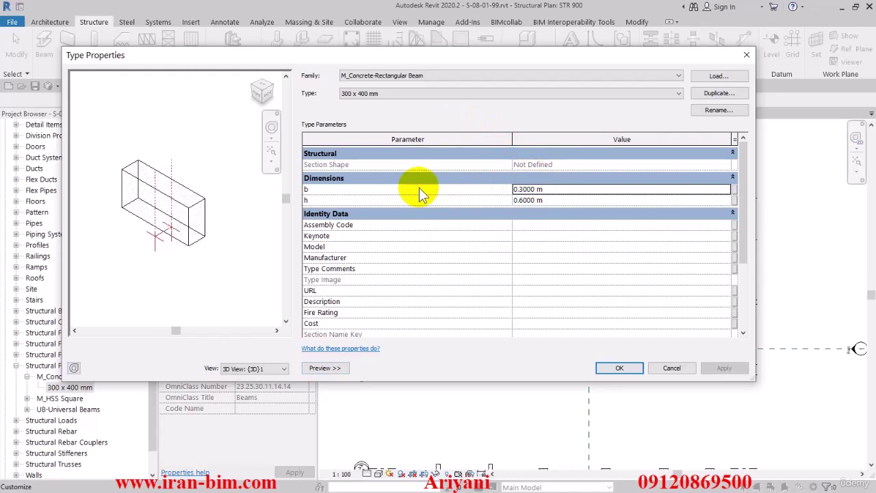
double_click(396, 93)
left_click(385, 101)
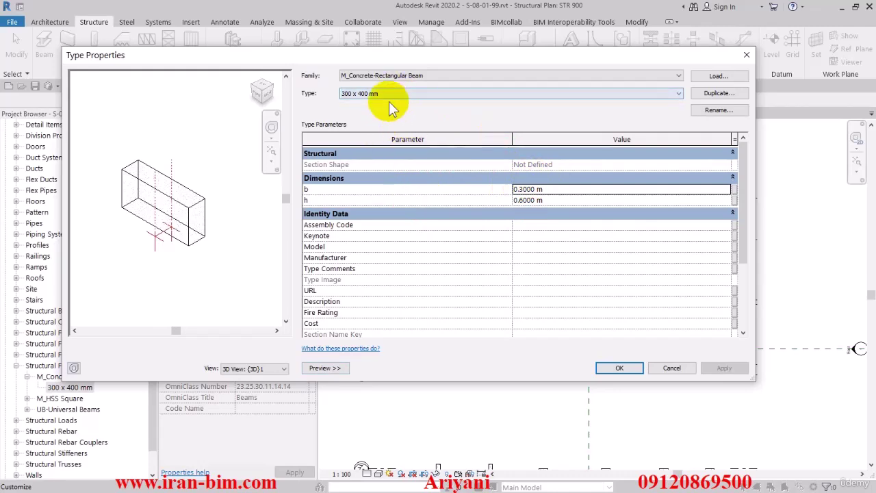
left_click(558, 199)
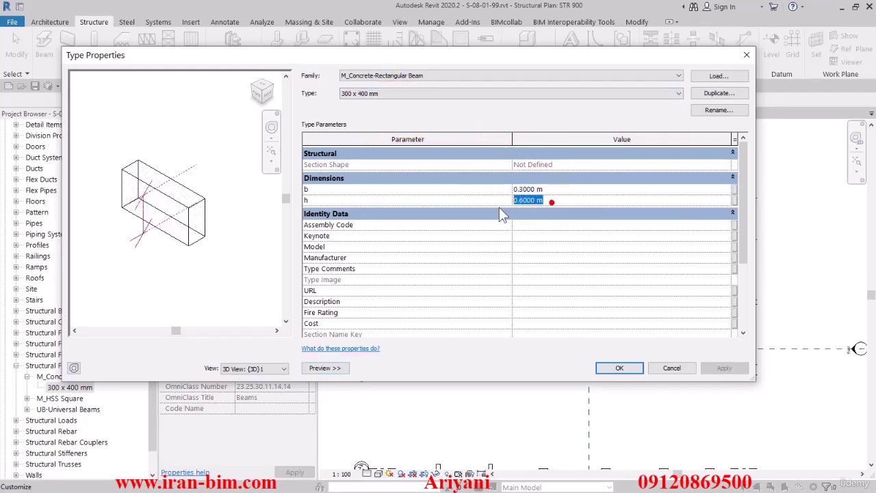
type("0.4")
left_click(719, 368)
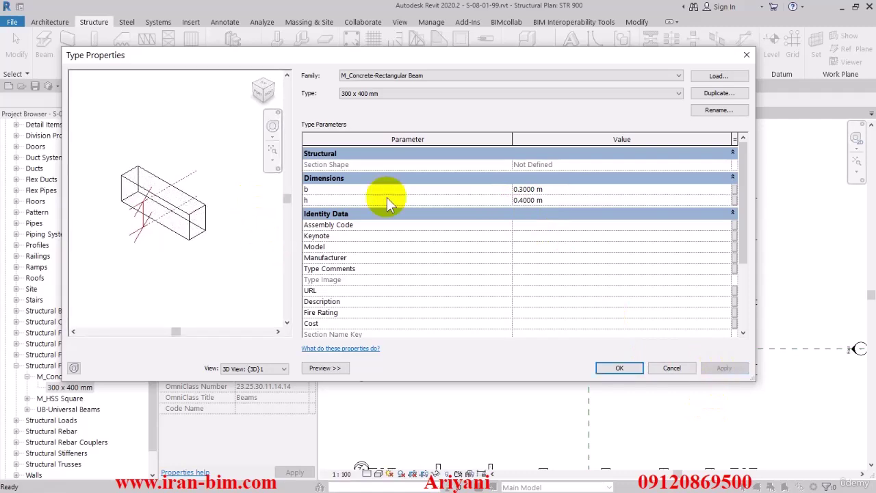
key("Return")
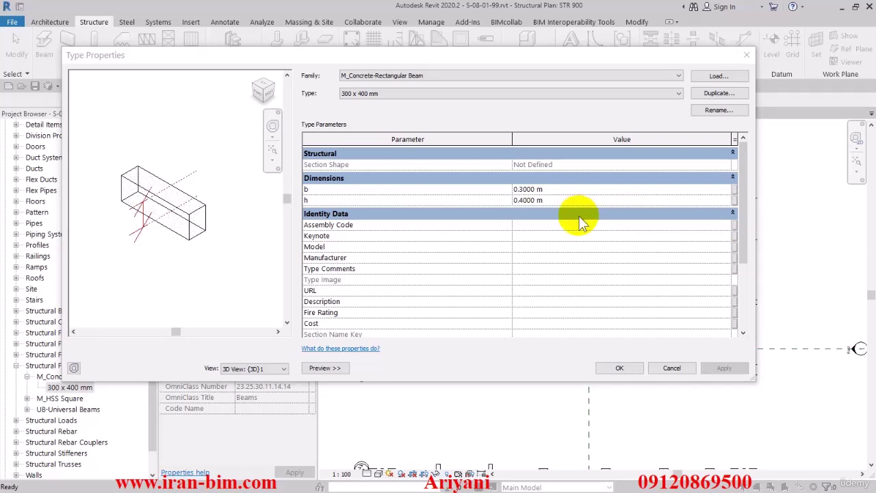
Step: Duplicate the type as 400 x 700 mm, set b to 0.4 m and h to 0.7 m, and accept the properties
left_click(708, 96)
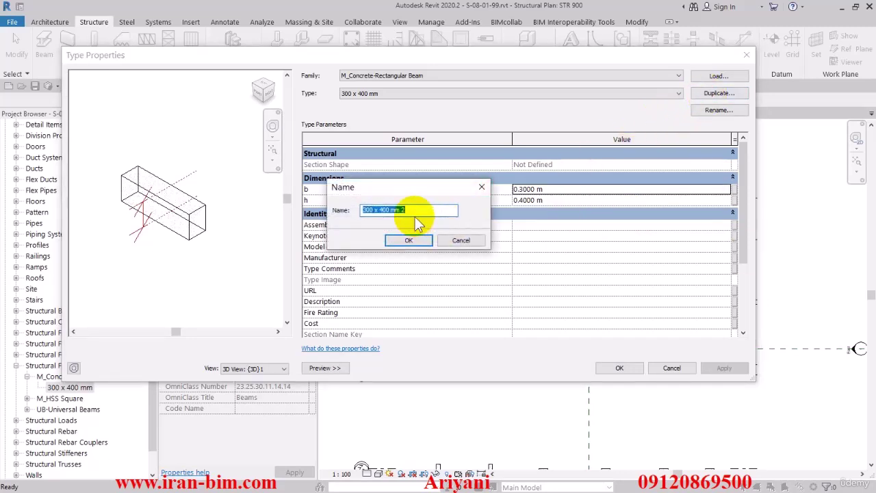
left_click_drag(374, 196, 426, 219)
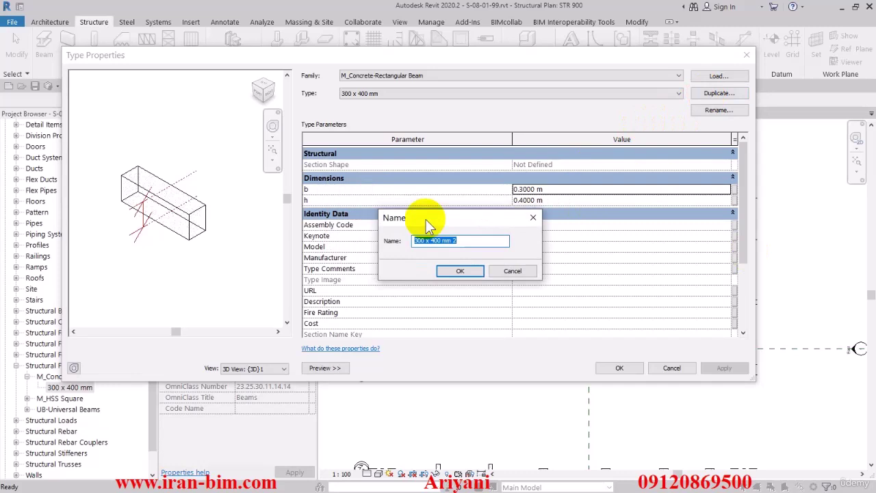
type("400 ")
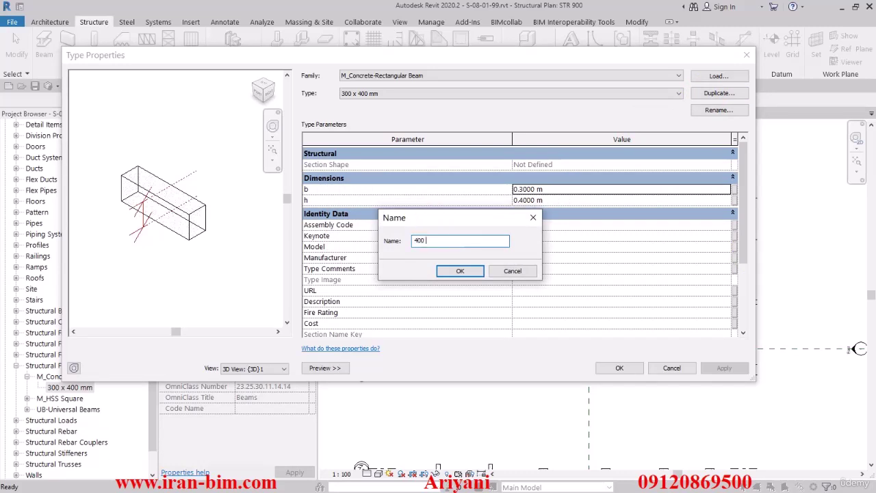
type("x 700 mm")
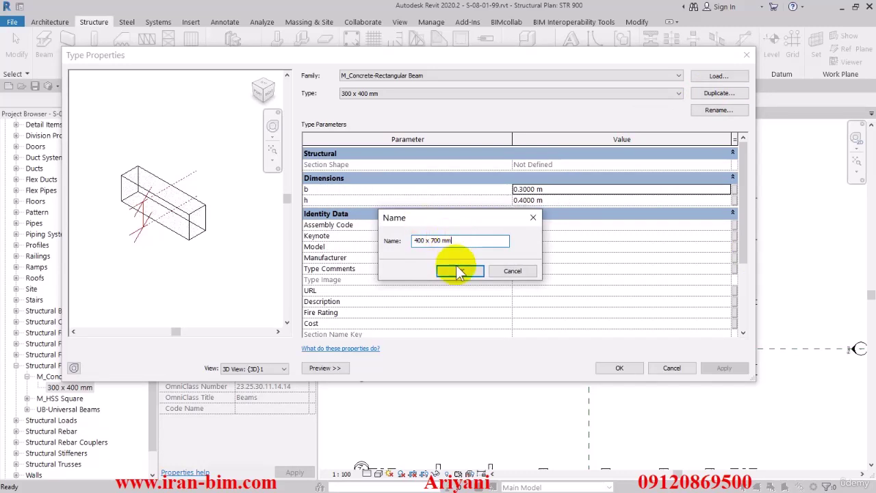
left_click(460, 271)
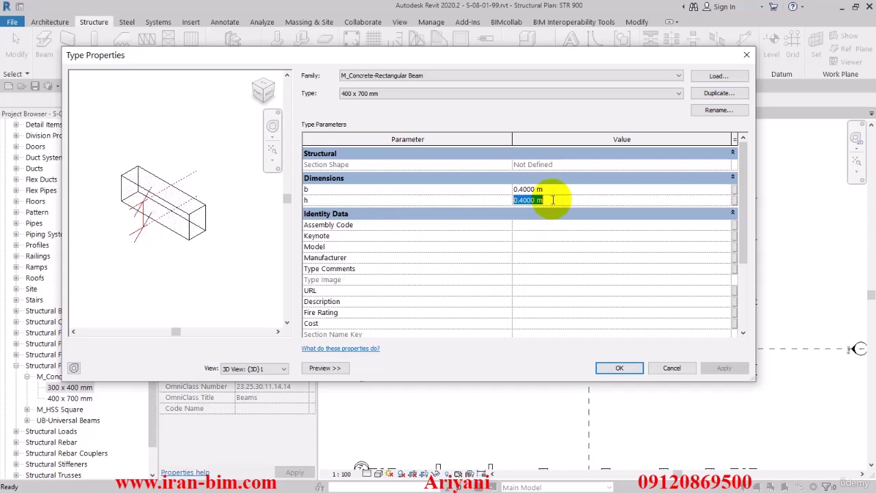
left_click(553, 200)
type("0.7")
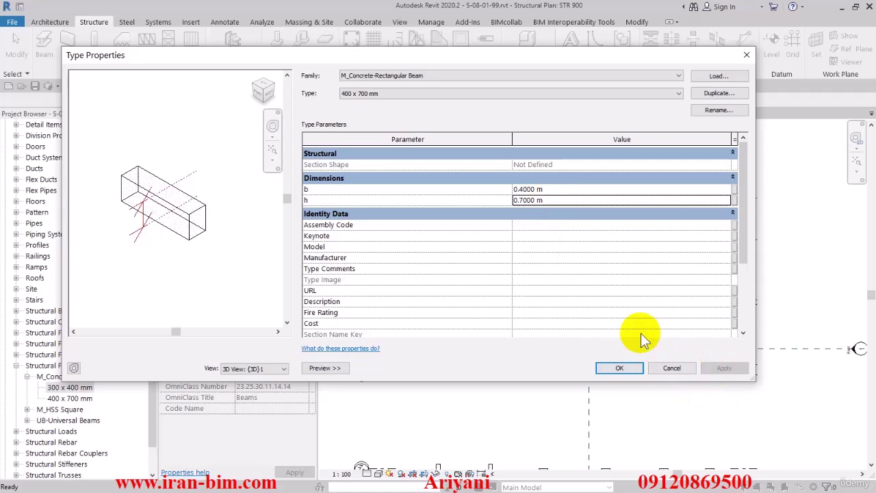
left_click(618, 369)
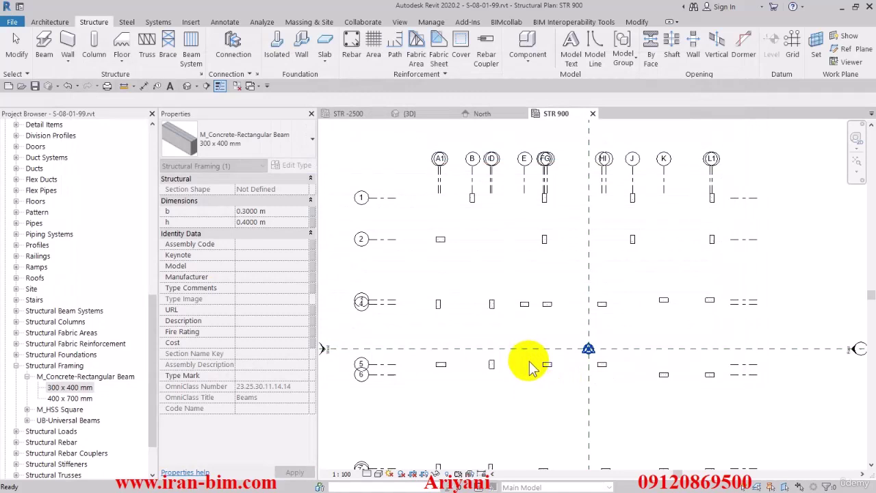
left_click(62, 388)
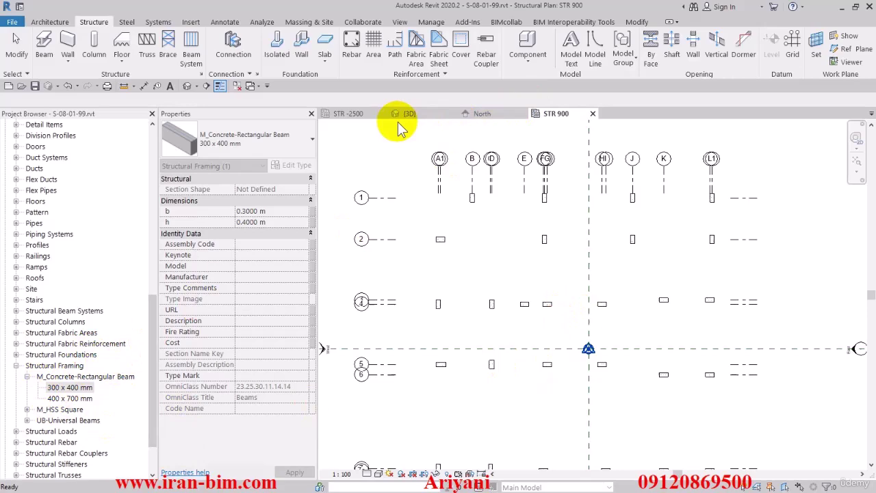
scroll(540, 226, "down", 2)
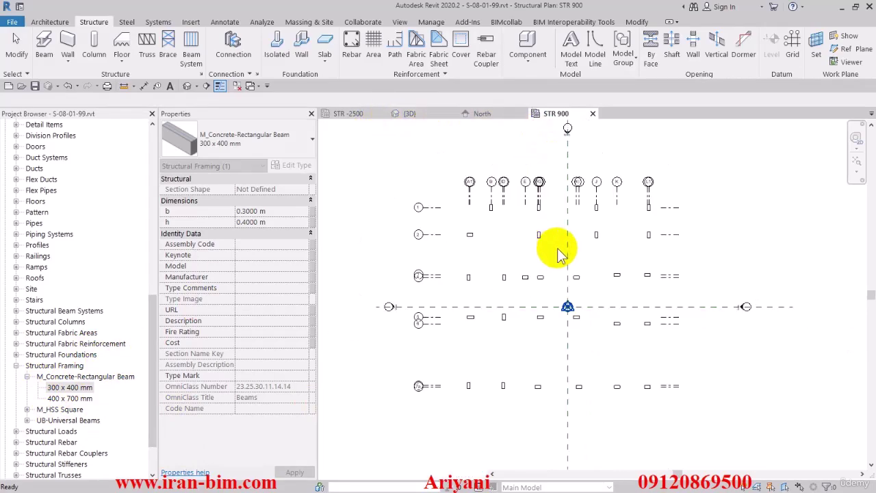
left_click(547, 219)
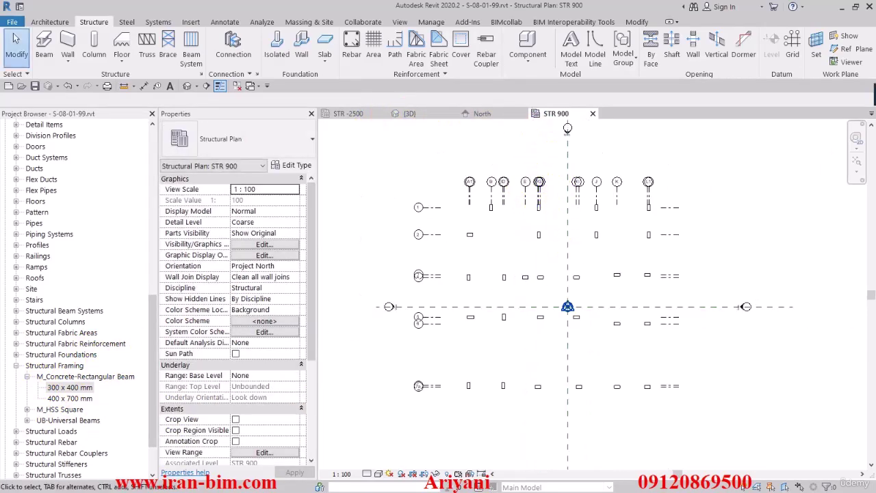
Step: Switch to AutoCAD and copy the complete EL.+0.90 beam plan with its grids and title from 98.02.02.dwg
mouse_move(875, 103)
left_mouse_down()
mouse_move(835, 212)
mouse_move(350, 5)
left_mouse_up()
scroll(459, 219, "down", 10)
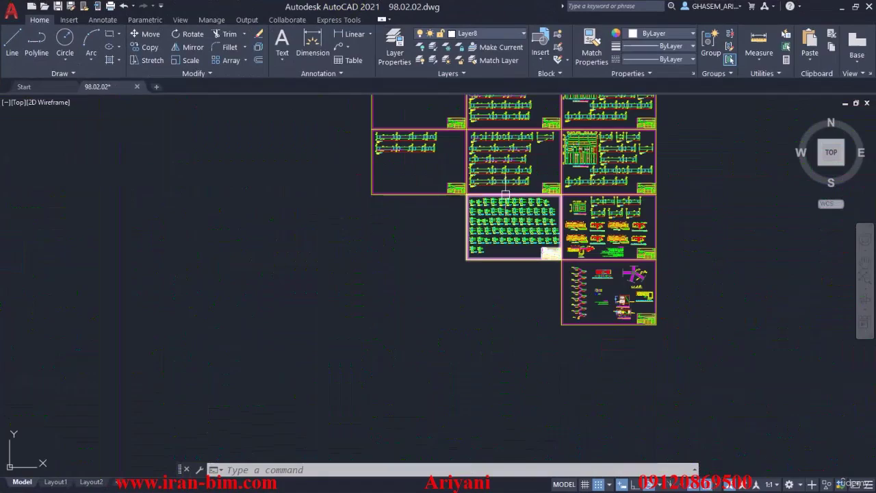
scroll(505, 195, "up", 6)
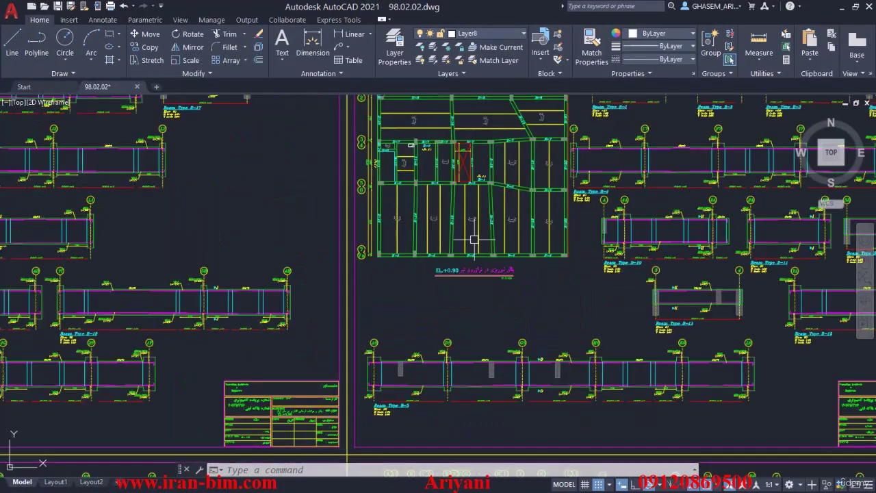
middle_click_drag(475, 239, 448, 347)
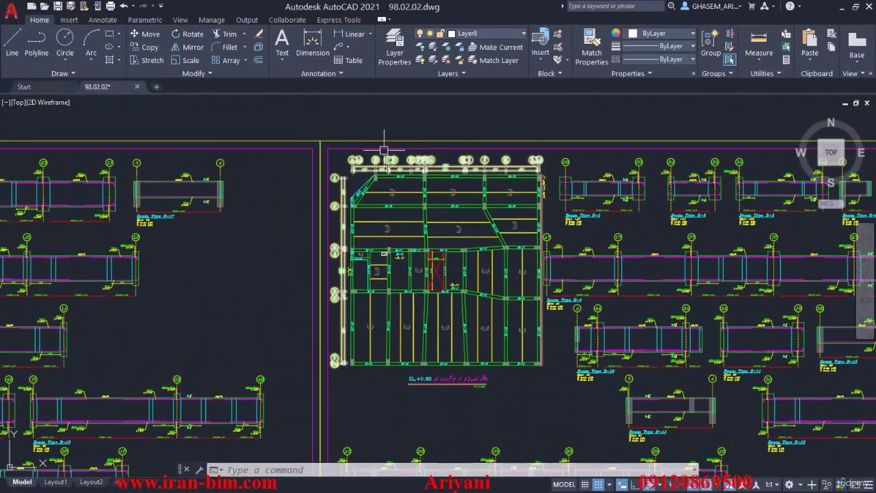
left_click(316, 125)
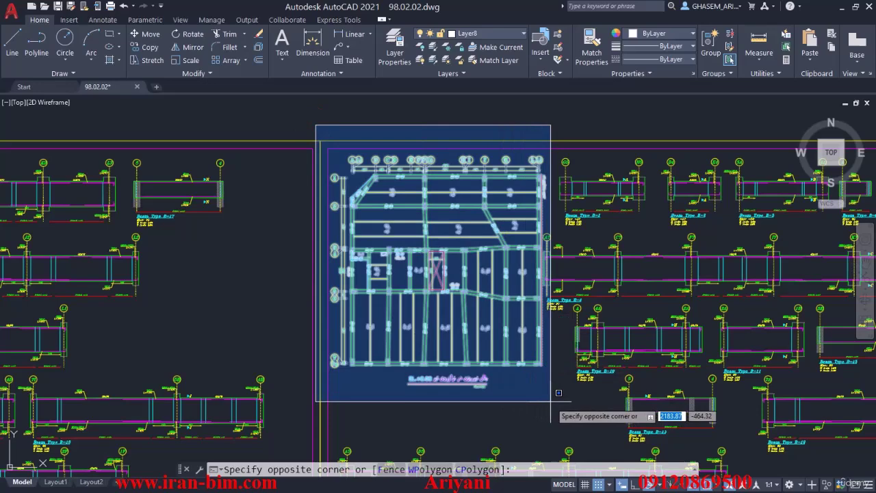
left_click(538, 390)
key("ctrl+c")
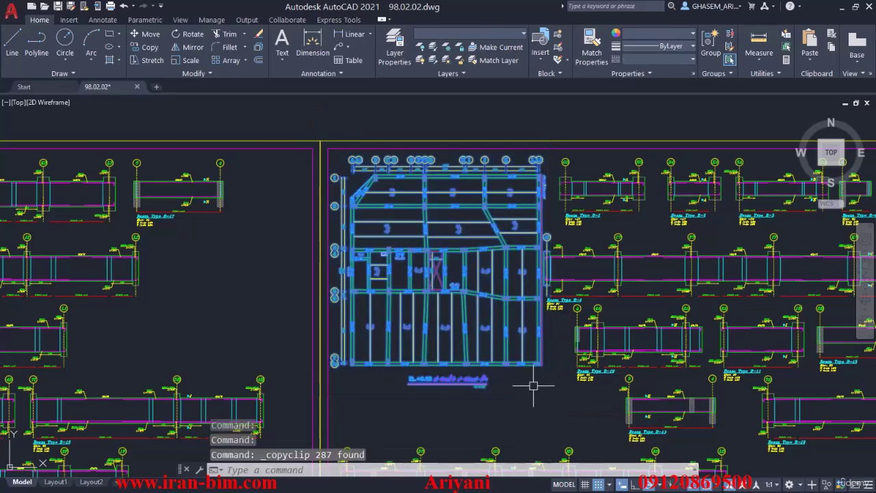
Step: Create a new drawing from the acadiso.dwt template and paste the copied beam plan into it
key("ctrl+n")
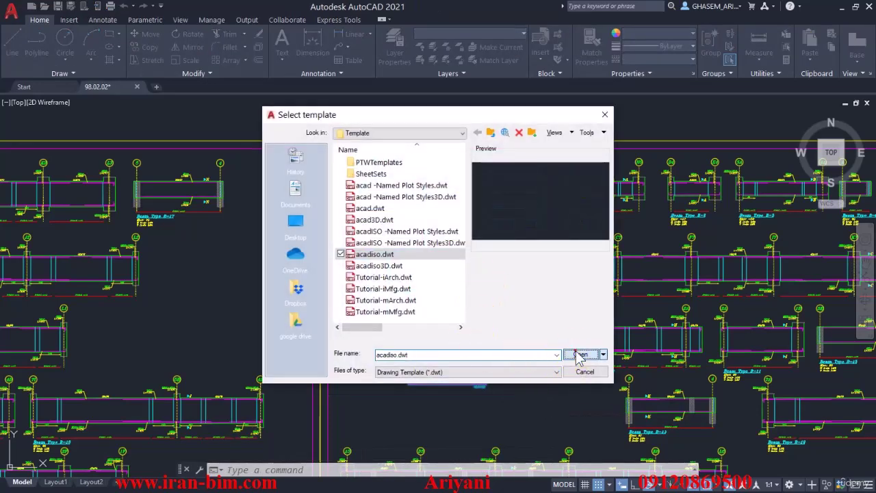
left_click(569, 354)
key("ctrl+v")
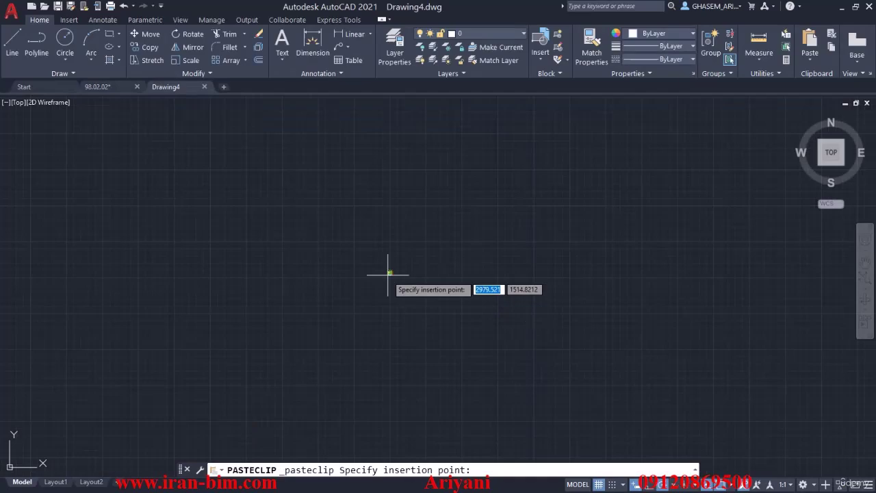
Step: Return to 98.02.02.dwg and examine the elevation titles of the beam plans on the sheets below the EL.+0.90 plan
left_click(97, 87)
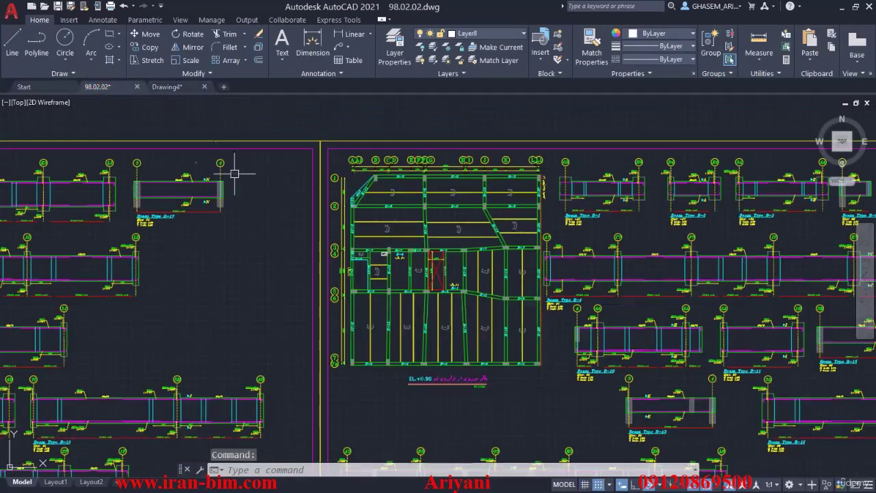
scroll(421, 337, "up", 4)
scroll(376, 294, "down", 6)
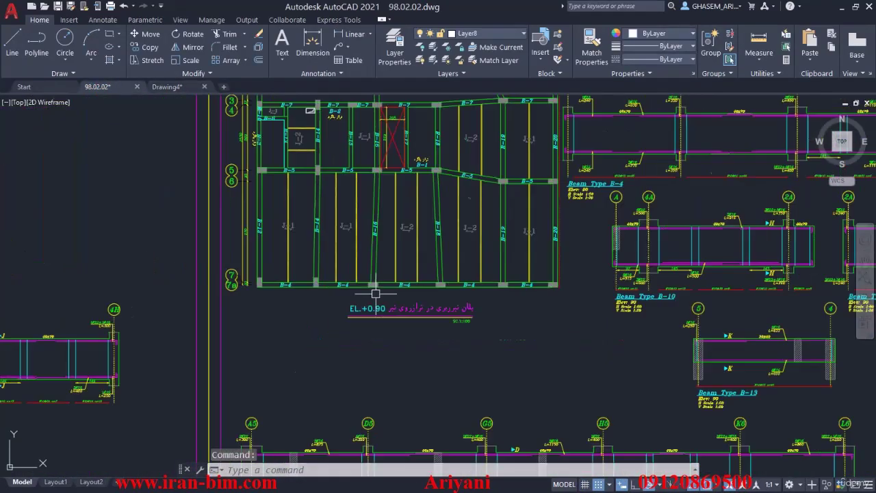
middle_click_drag(394, 311, 387, 150)
middle_click_drag(397, 421, 409, 147)
scroll(401, 294, "up", 2)
scroll(400, 292, "up", 2)
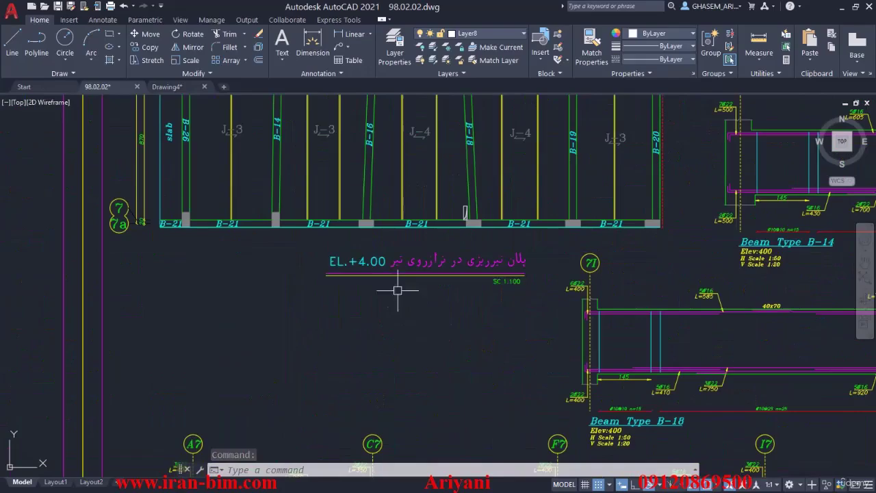
scroll(377, 275, "down", 6)
middle_click_drag(399, 348, 409, 110)
scroll(422, 283, "up", 7)
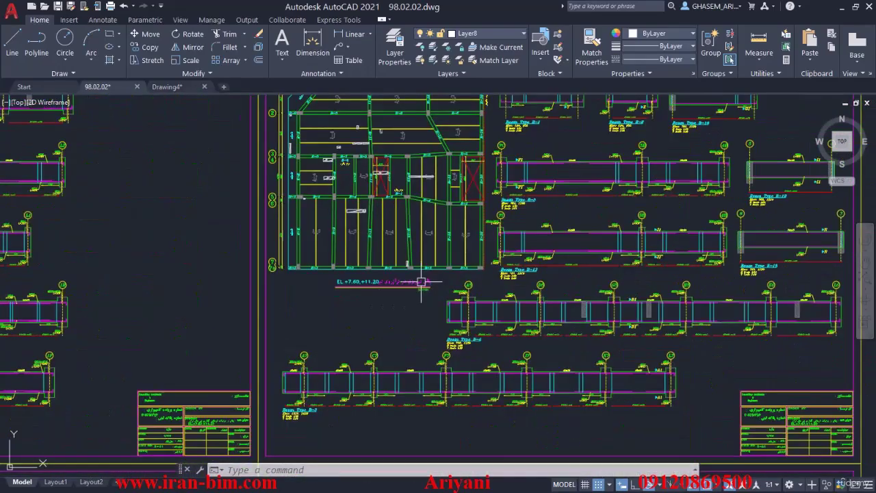
middle_click_drag(171, 280, 240, 289)
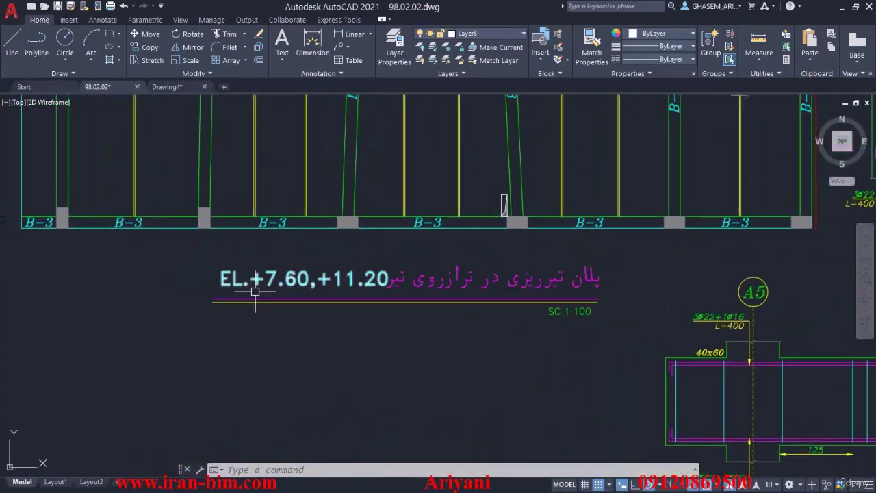
scroll(360, 245, "down", 10)
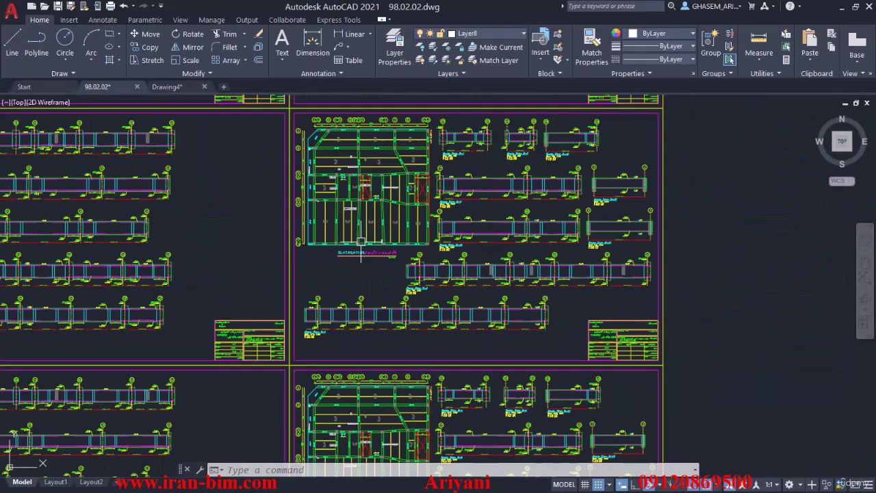
Step: Examine the titles of the upper-level beam plans for elevations +14.80 through +28.60 on the remaining sheets
middle_click_drag(337, 439, 343, 332)
scroll(343, 333, "up", 6)
scroll(427, 201, "up", 2)
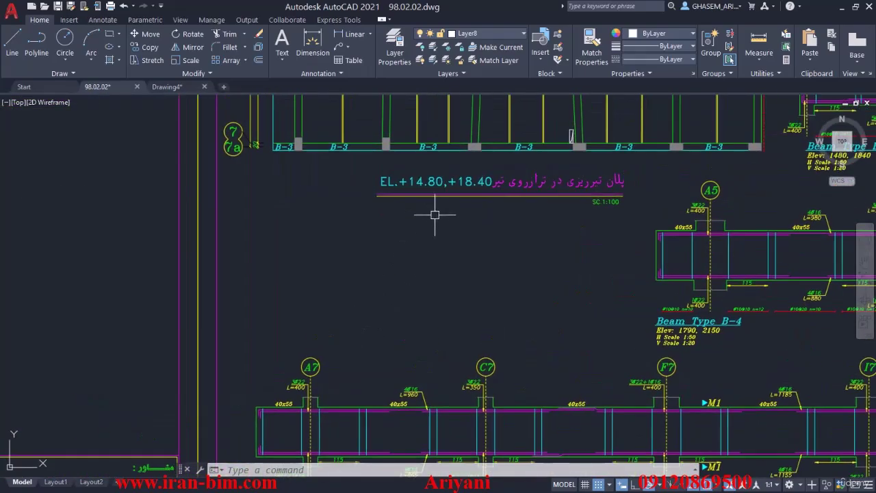
scroll(453, 191, "down", 5)
scroll(454, 189, "up", 4)
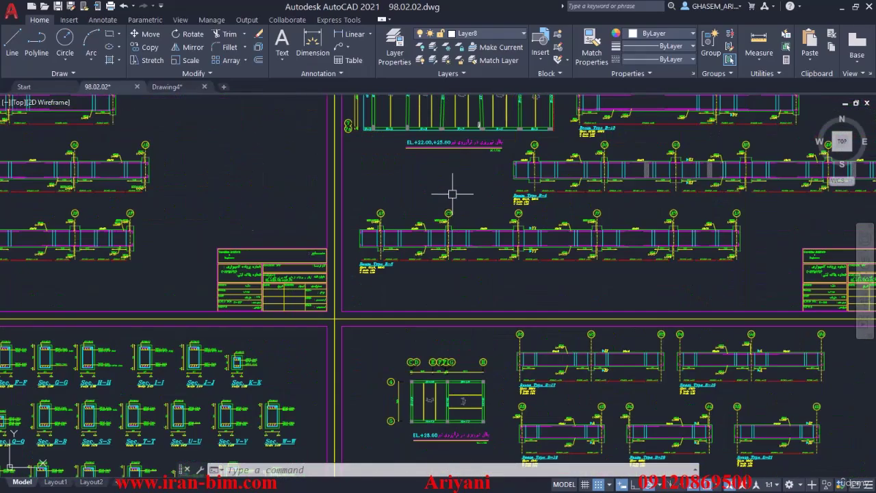
middle_click_drag(454, 189, 452, 191)
scroll(451, 191, "up", 3)
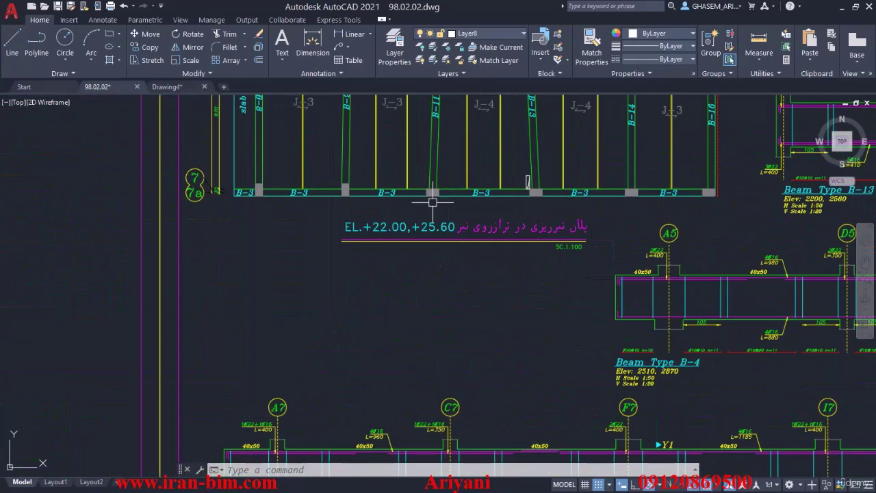
scroll(435, 254, "down", 5)
scroll(438, 251, "down", 3)
middle_click_drag(438, 141, 446, 308)
Step: Return to Drawing4 and erase the stray beam-section lines and the leftover A7 grid bubble beside the pasted plan
left_click(177, 88)
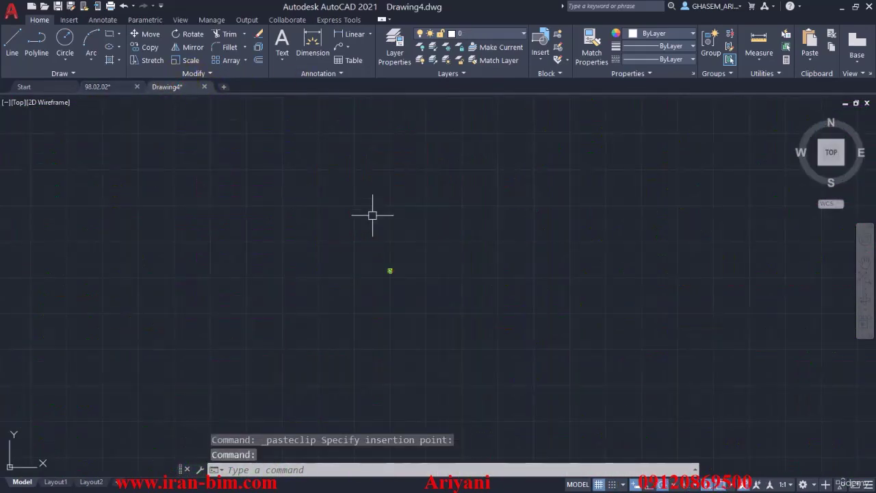
middle_click(391, 249)
middle_click(390, 249)
scroll(647, 253, "up", 5)
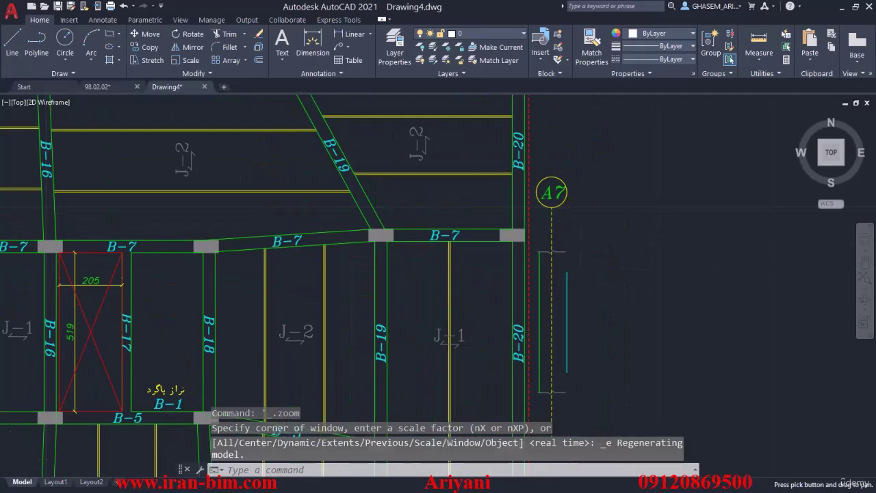
left_click(607, 219)
left_click(541, 293)
key("Delete")
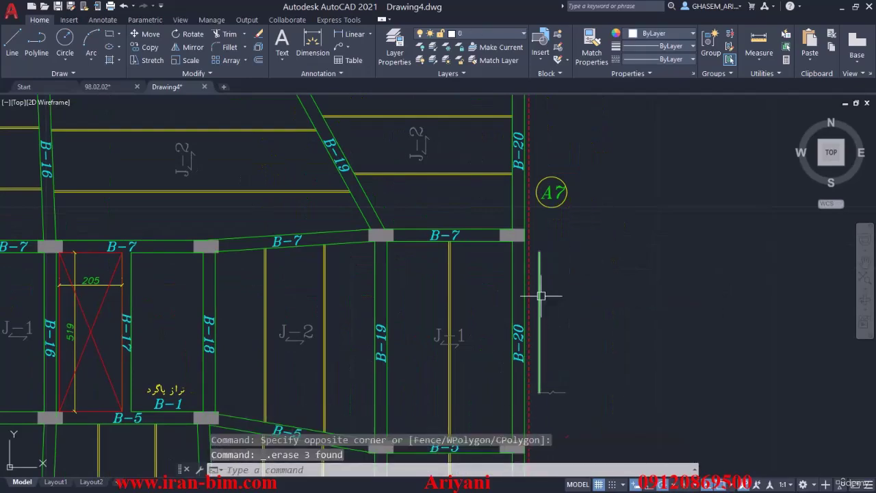
middle_click_drag(586, 363, 568, 230)
left_click(526, 319)
key("Delete")
middle_click_drag(543, 160, 534, 290)
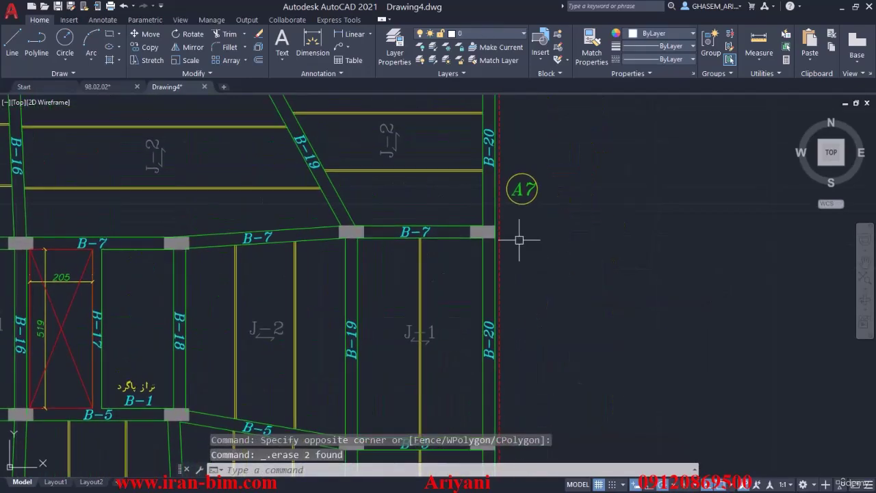
left_click(541, 178)
left_click(524, 227)
key("Delete")
Step: Explode the dimension chain above the plan, select all similar dimensions, and erase them
scroll(548, 236, "down", 5)
middle_click_drag(556, 236, 503, 284)
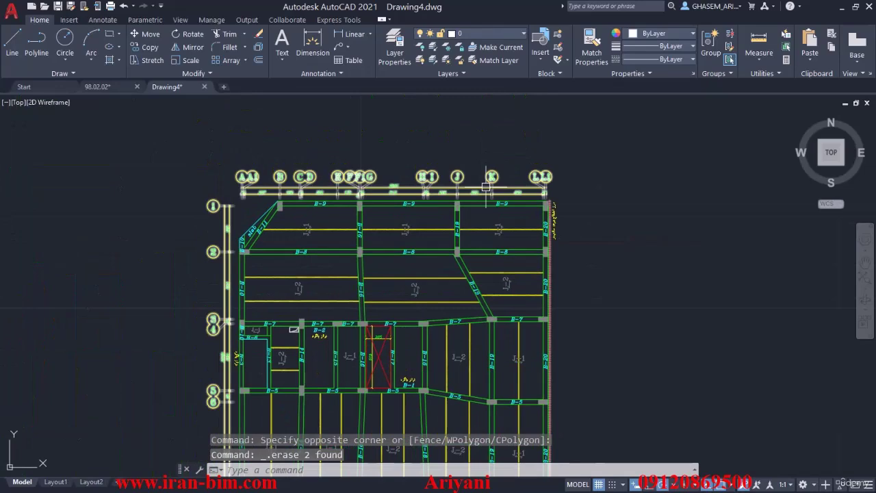
scroll(471, 200, "up", 5)
type("x")
key("space")
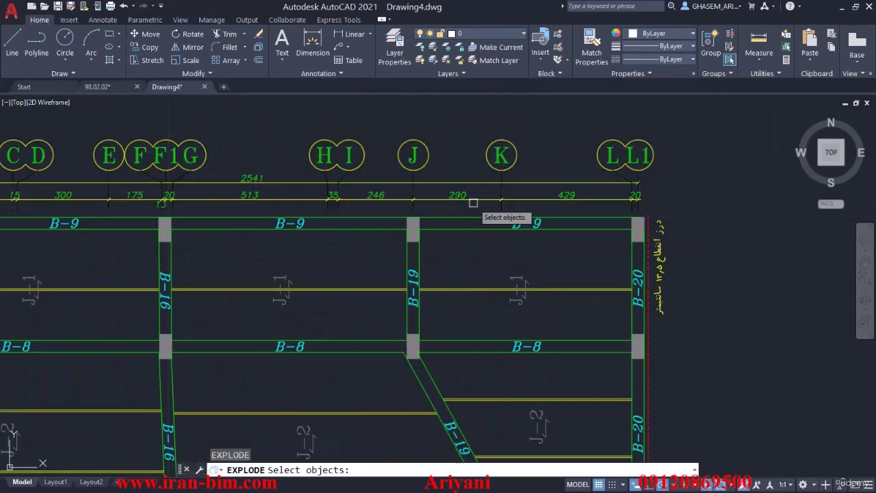
left_click(473, 199)
key("space")
left_click(473, 200)
right_click(473, 200)
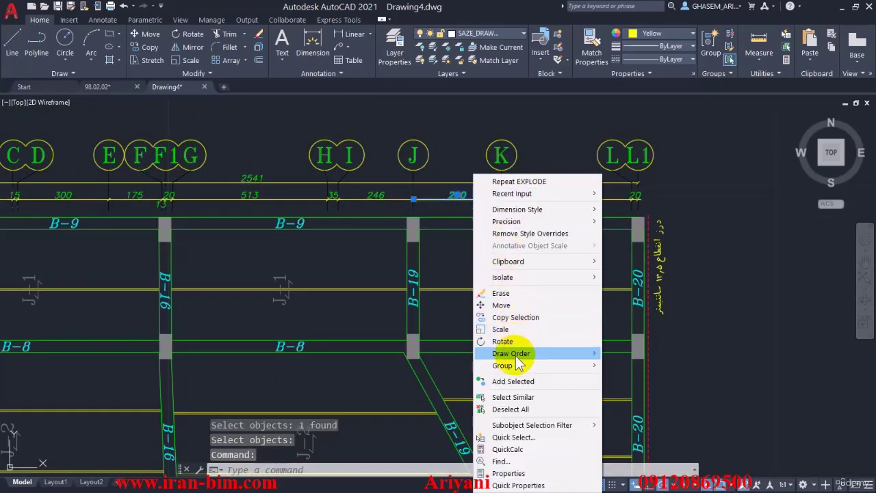
left_click(507, 397)
key("Delete")
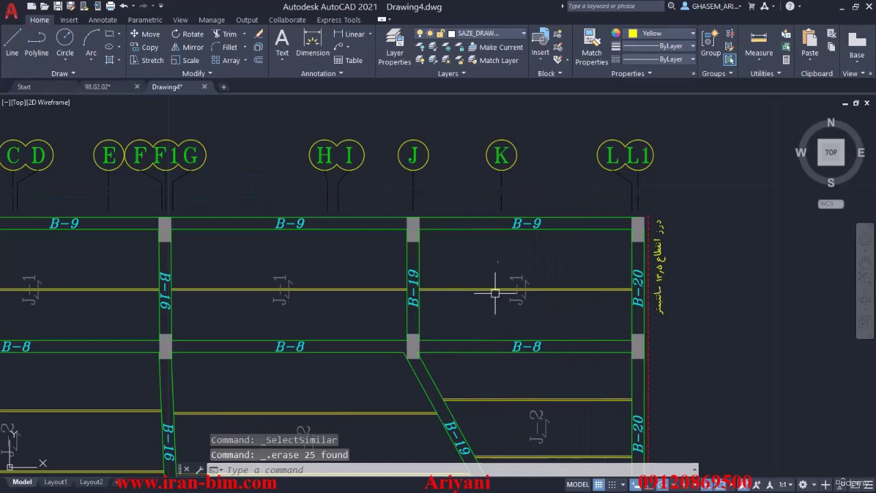
Step: Erase the yellow joint note and the dashed red joint line along the B-20 beams
left_click(649, 252)
key("Delete")
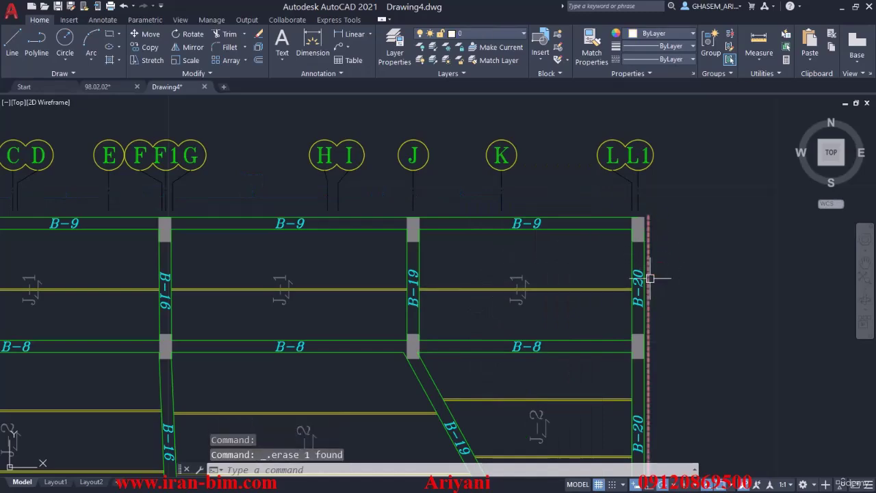
scroll(655, 250, "down", 5)
scroll(655, 249, "up", 5)
Step: Erase the EL.+0.90 plan title with its underlines and scale text below the plan
scroll(616, 280, "down", 4)
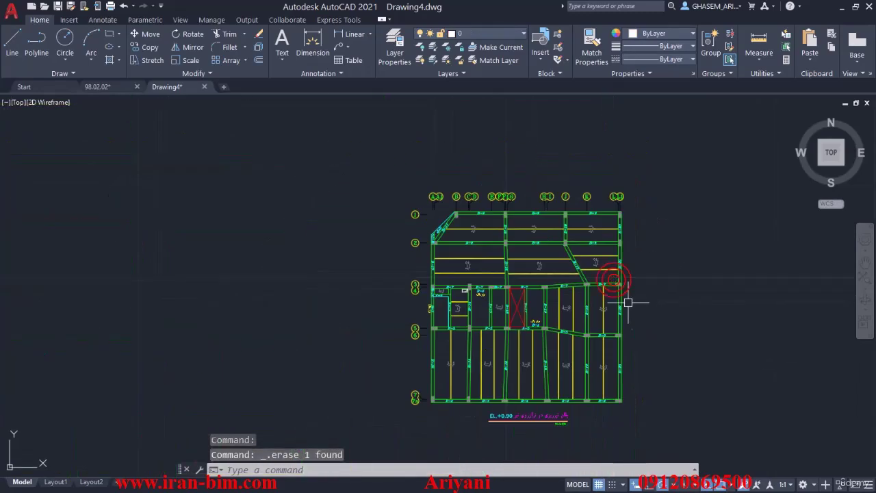
scroll(510, 334, "up", 2)
scroll(505, 404, "up", 4)
left_click(726, 284)
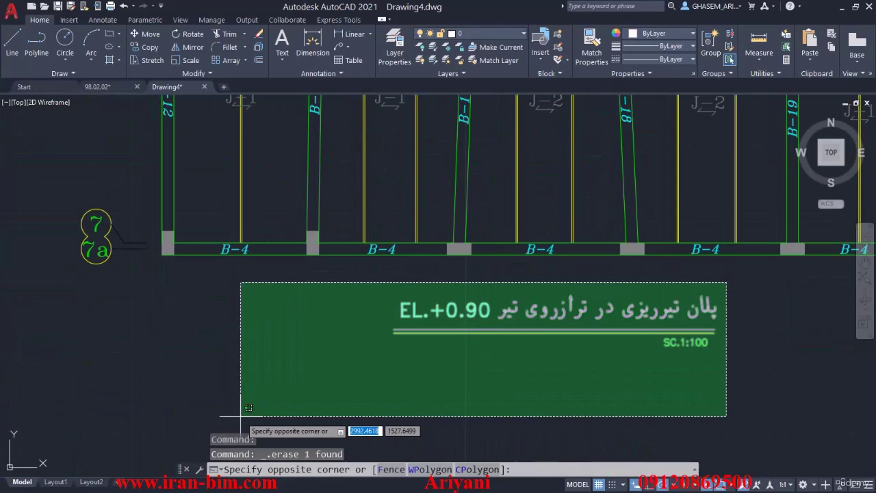
left_click(246, 410)
Step: Move the entire beam plan from a base point near its centre to the absolute origin 0,0
scroll(246, 407, "down", 4)
type("m")
key("space")
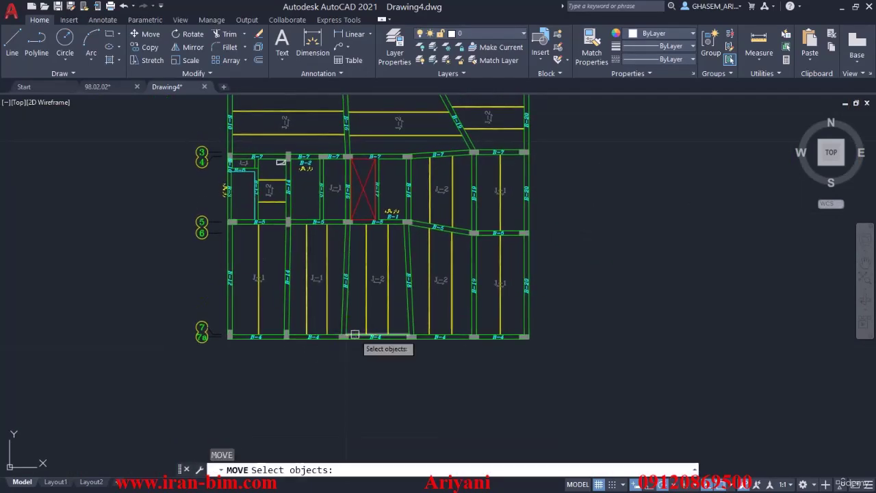
scroll(468, 376, "down", 3)
left_click(415, 376)
left_click(270, 175)
key("space")
scroll(352, 267, "up", 4)
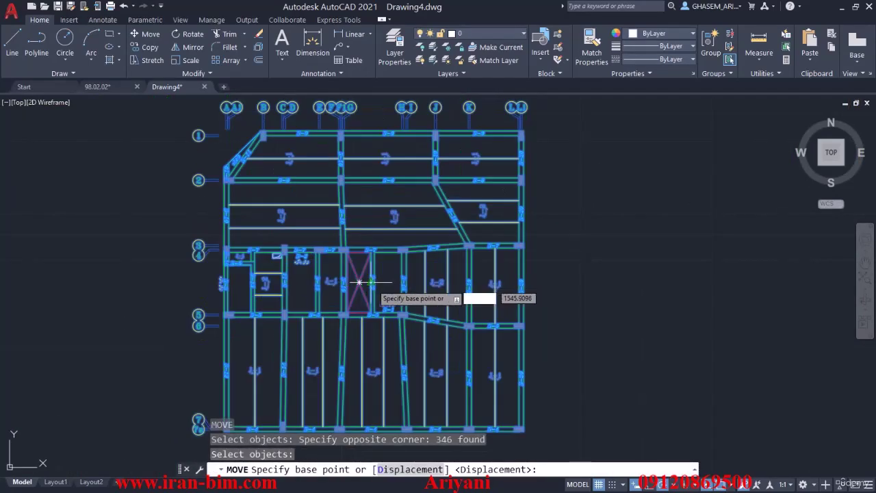
left_click(390, 278)
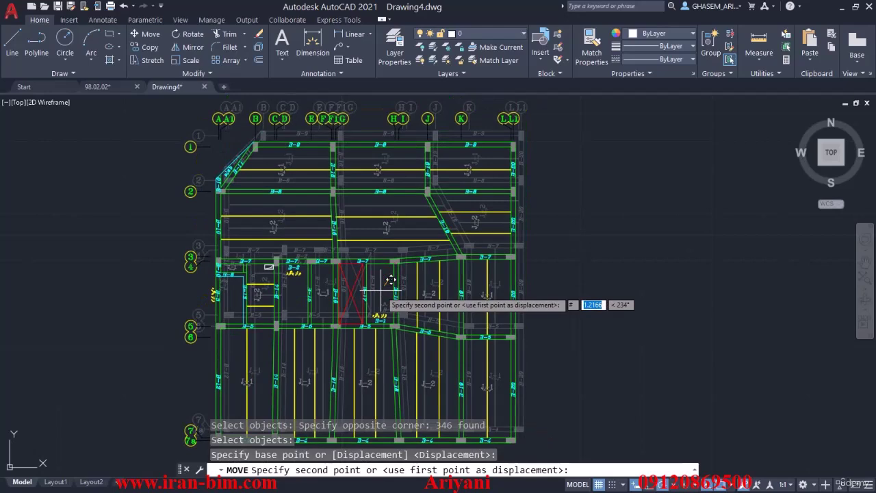
type("#0,0")
key("Return")
type("z")
key("Return")
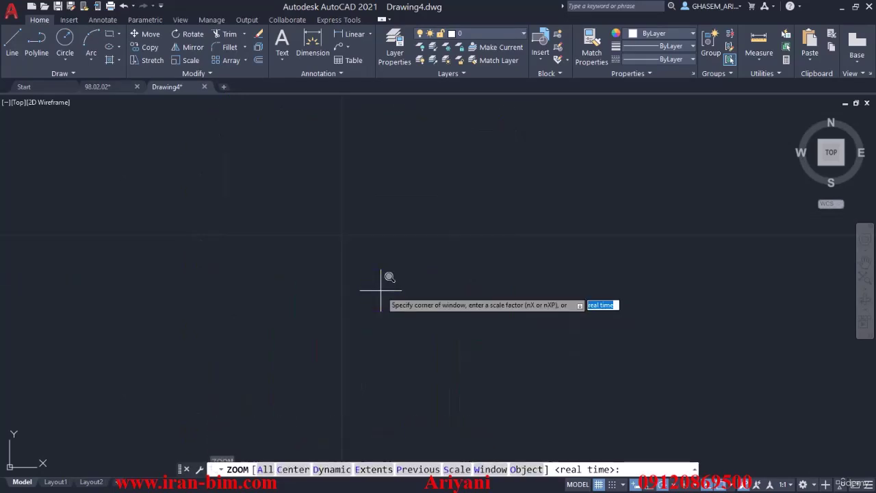
type("e")
key("Return")
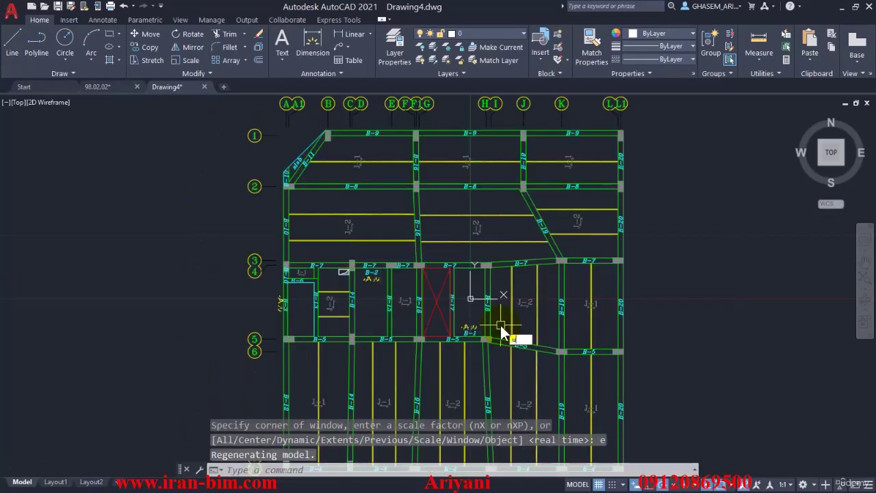
Step: Change the insertion scale units in the drawing units settings and accept them
type("un")
key("Return")
left_click(387, 250)
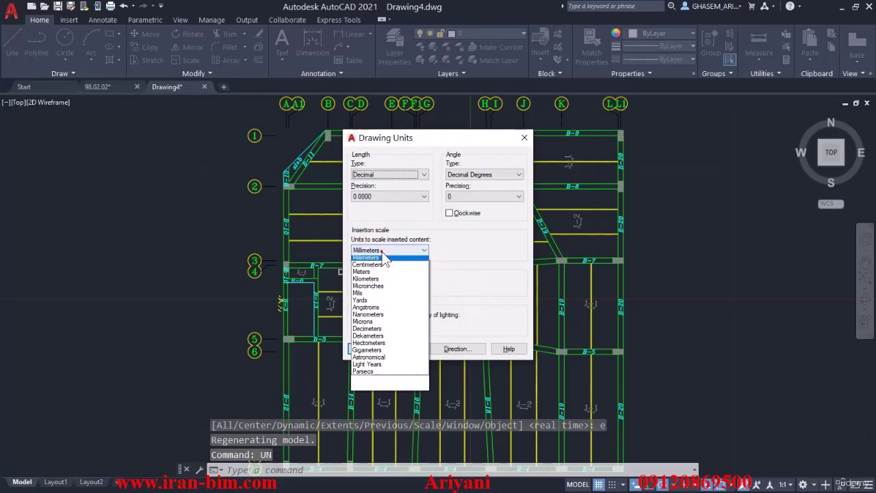
left_click(375, 311)
left_click(368, 348)
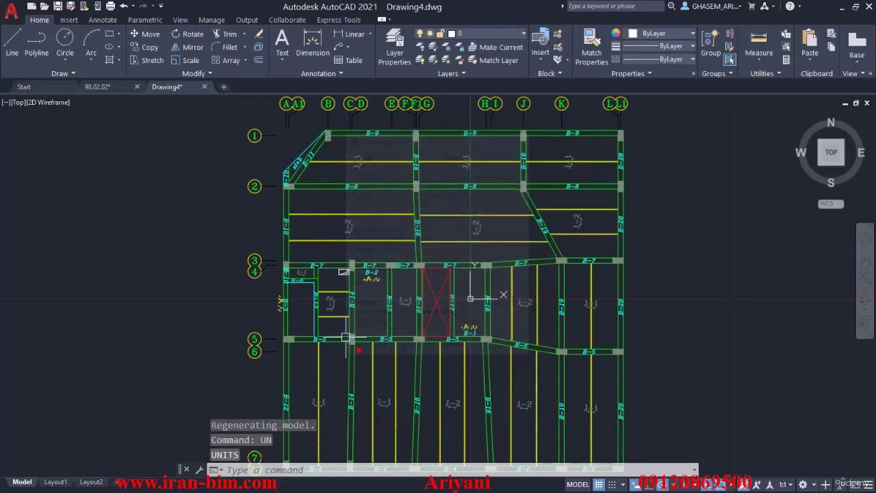
Step: Purge all unused named items from the drawing, repeating the purge three times
type("pu")
key("Return")
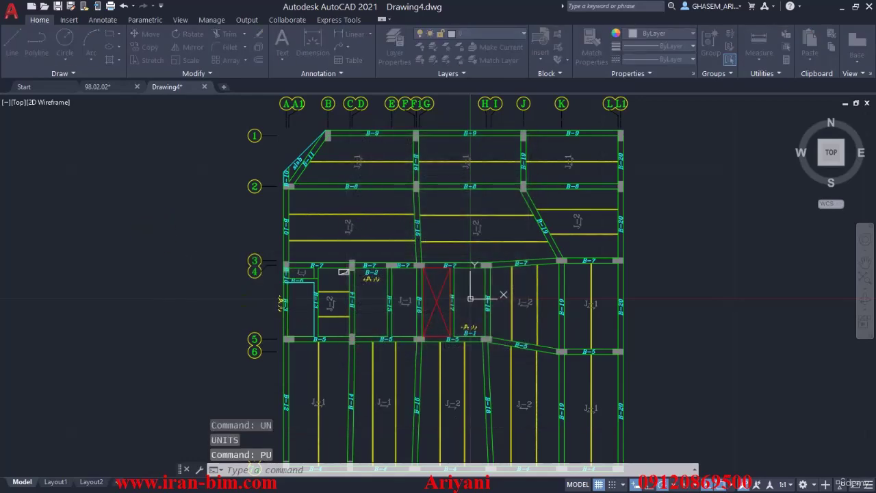
left_click(488, 362)
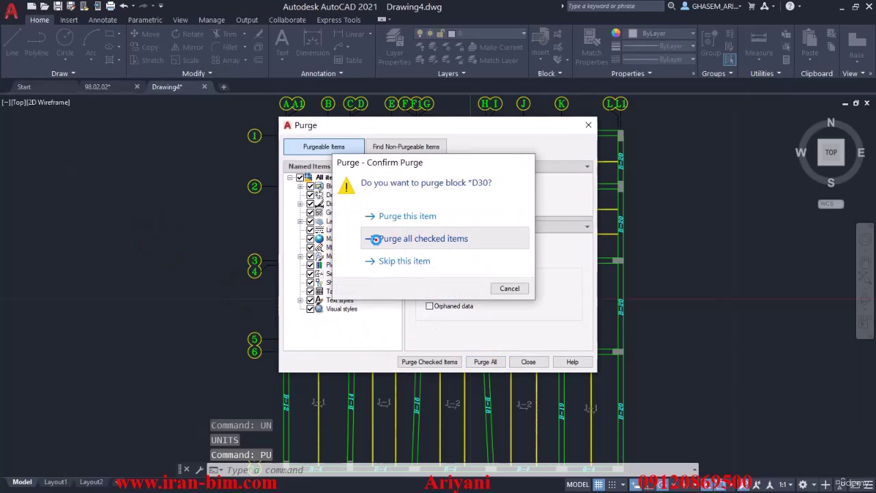
left_click(373, 239)
left_click(486, 362)
left_click(373, 238)
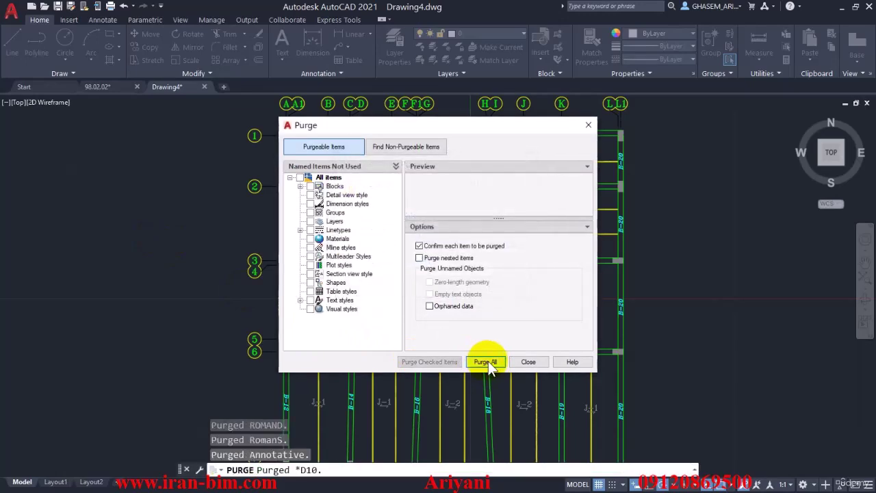
left_click(488, 361)
left_click(381, 238)
left_click(525, 362)
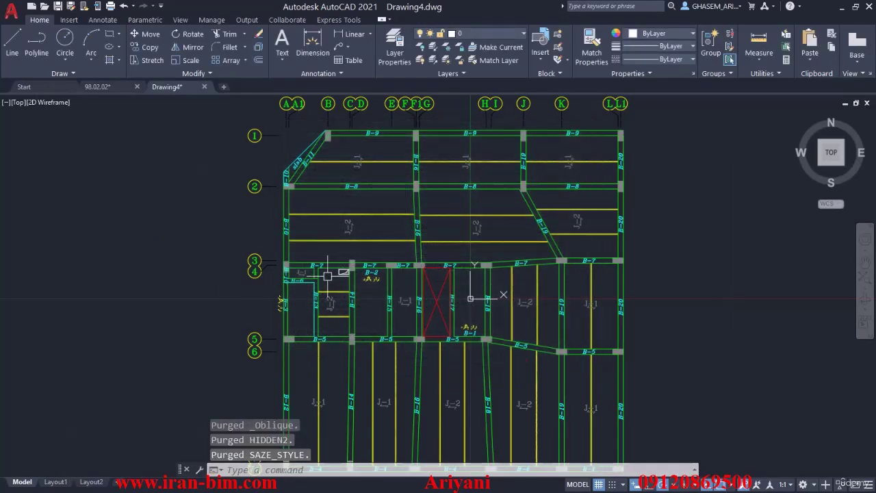
Step: Save the cleaned plan as 04-Beams +900MM.dwg in the CAD folder and copy its full file path
middle_click_drag(637, 313, 586, 272)
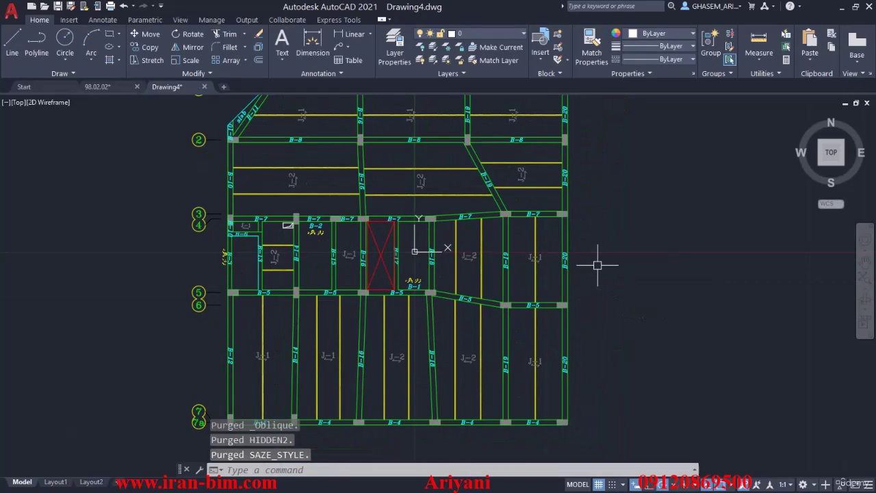
middle_click(598, 262)
middle_click(597, 261)
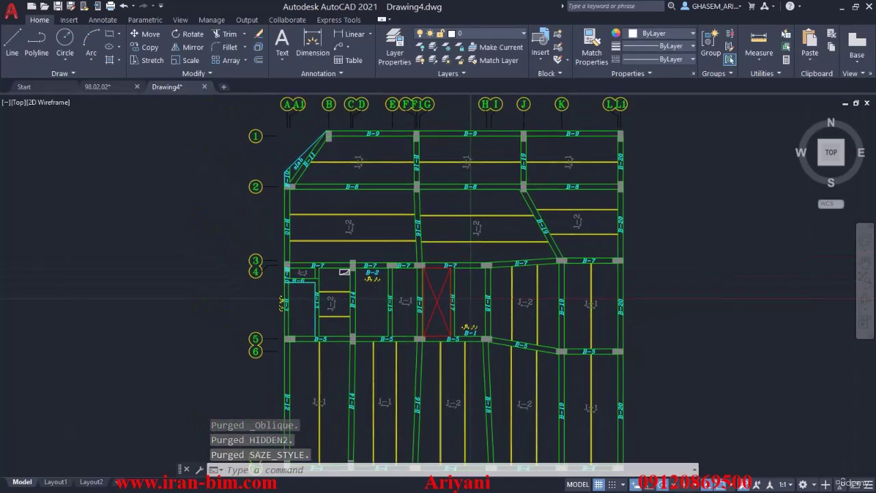
key("ctrl+s")
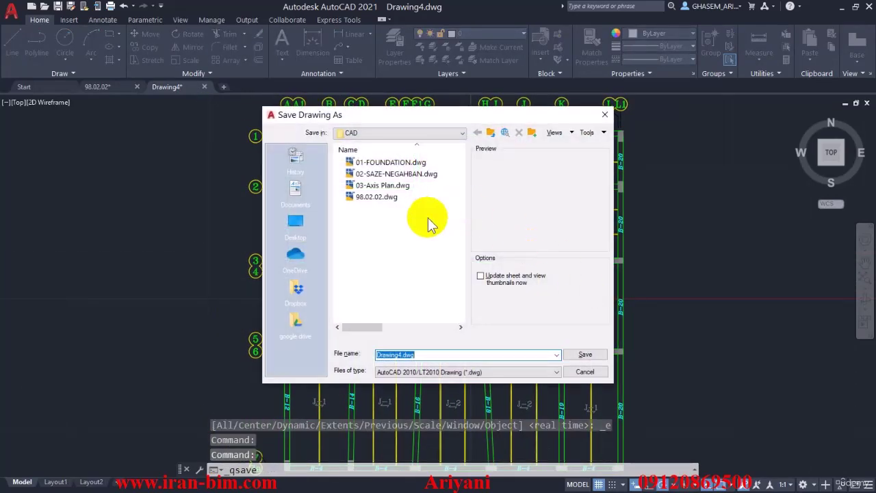
type("04")
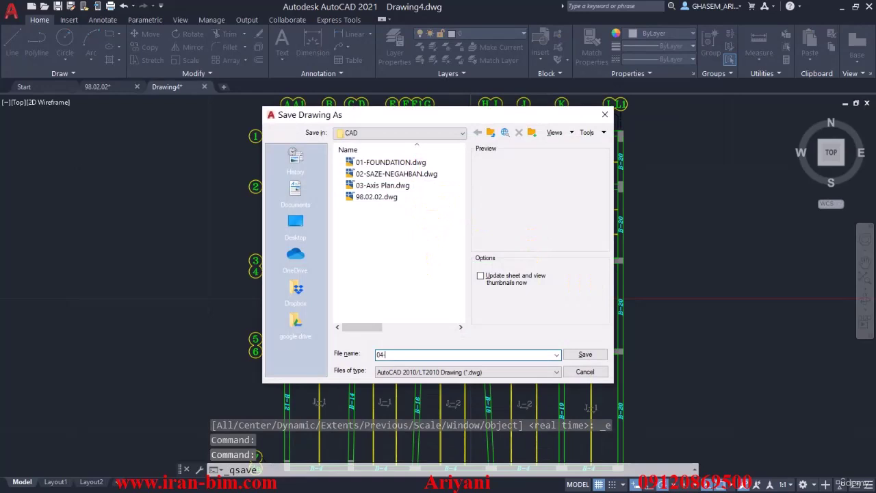
type("-BEa")
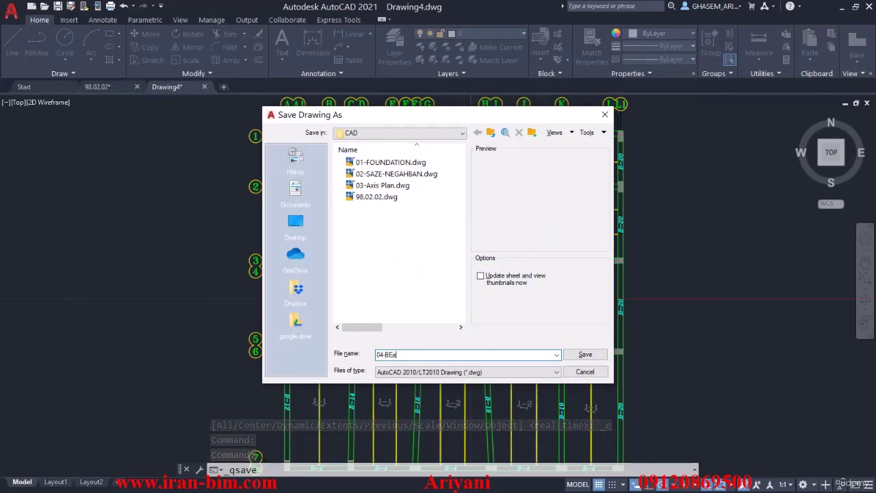
type("ms")
key("BackSpace")
key("BackSpace")
key("BackSpace")
key("BackSpace")
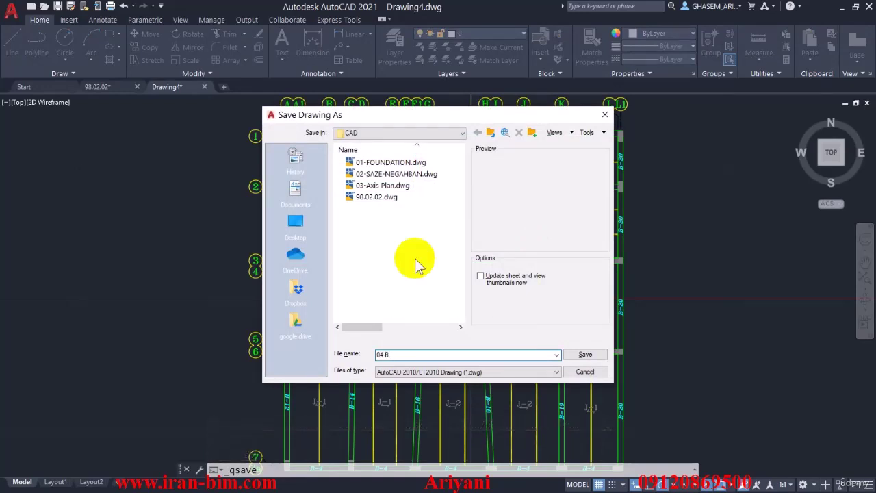
type("eams +900MM")
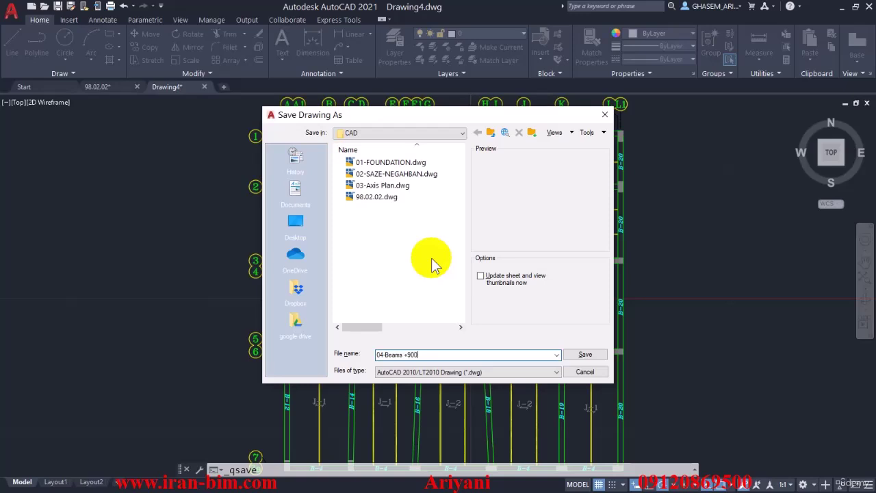
left_click(576, 354)
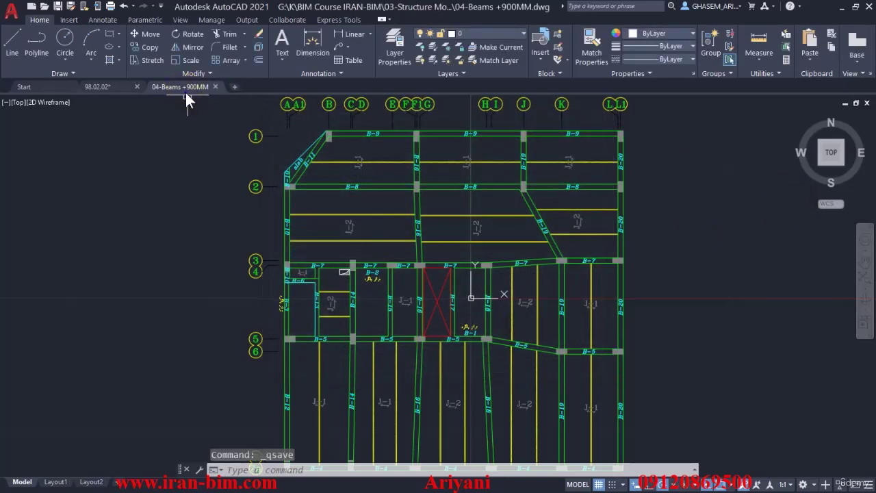
right_click(183, 91)
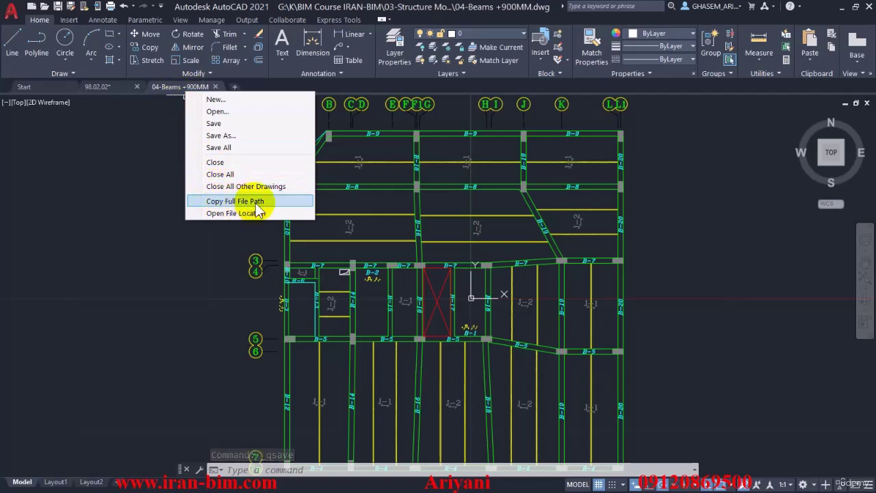
left_click(258, 202)
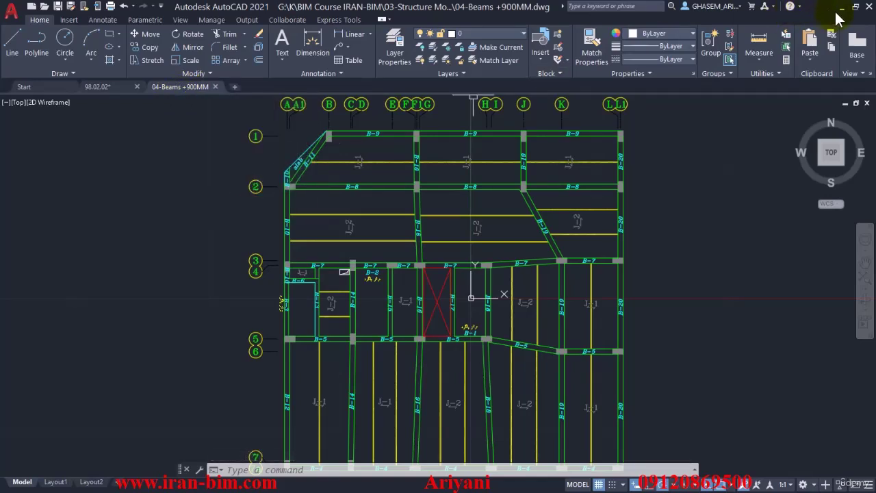
Step: Switch to Revit and link the copied 04-Beams +900MM.dwg into the STR 900 plan with Manual - Origin positioning
left_click(842, 7)
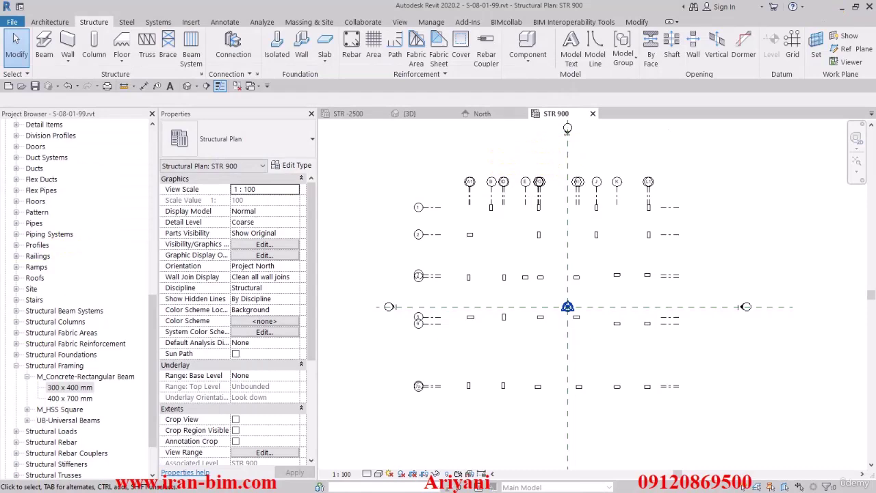
key("alt+Tab")
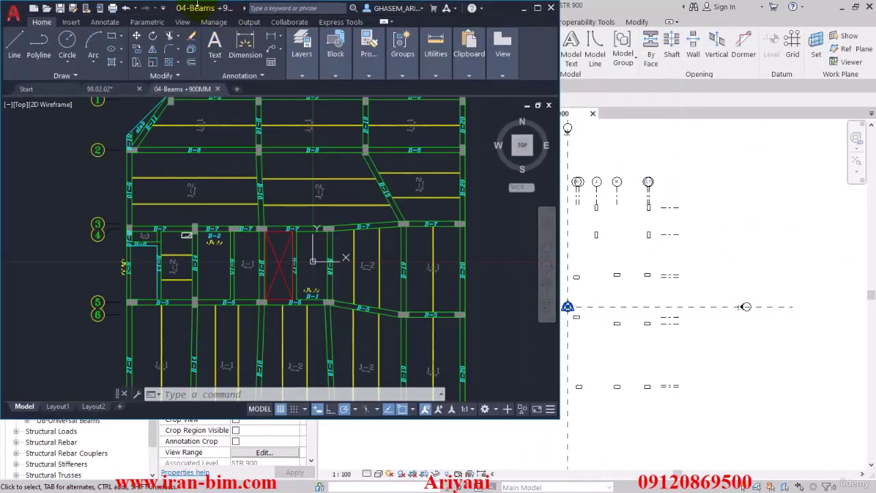
key("alt+Tab")
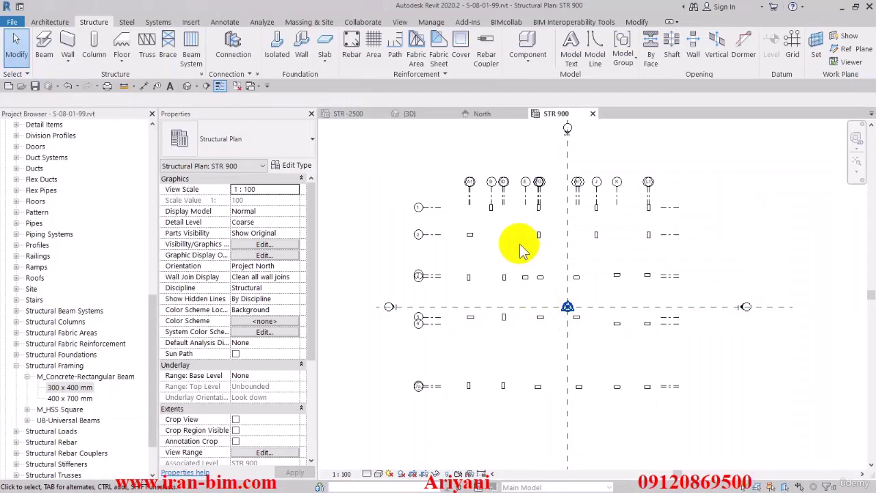
scroll(459, 233, "up", 2)
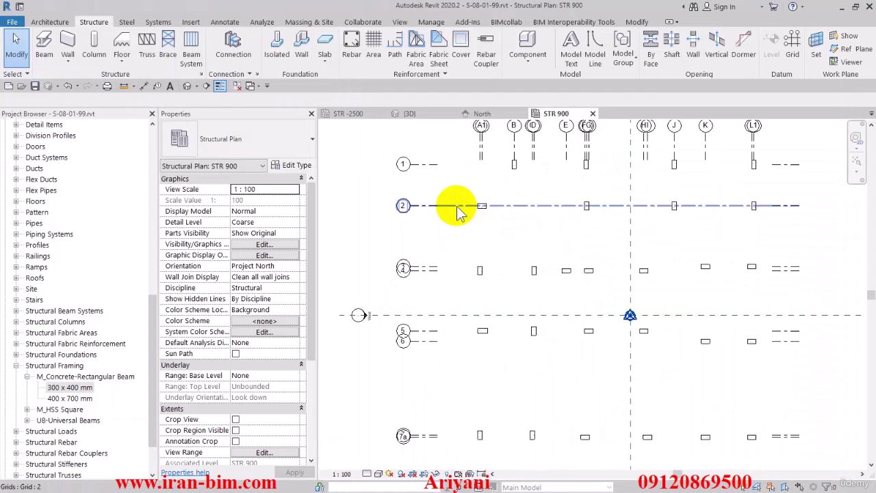
middle_click_drag(496, 237, 482, 159)
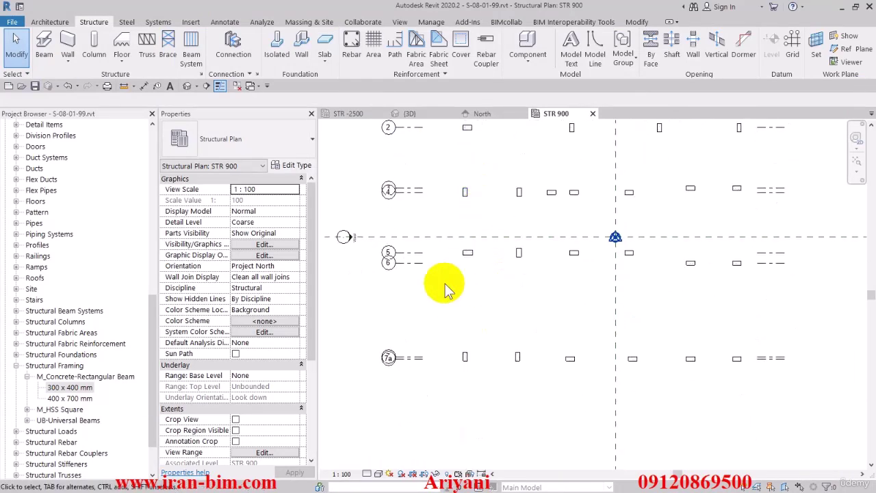
left_click(191, 22)
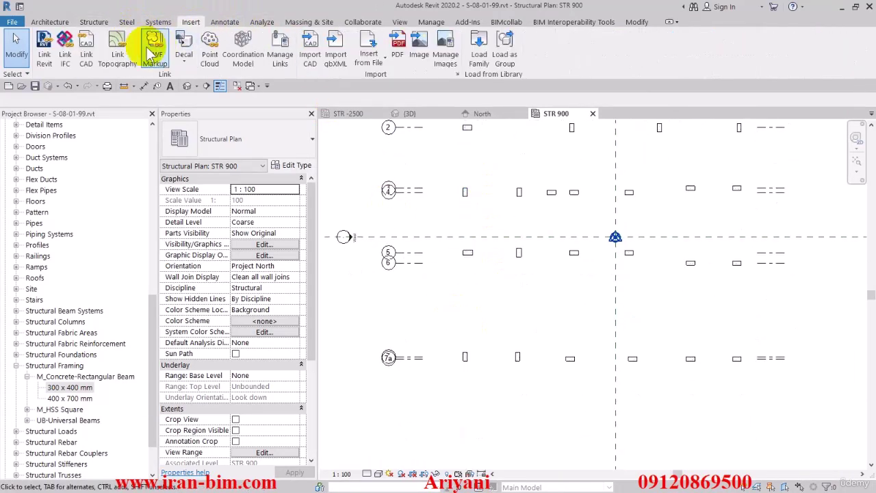
left_click(85, 54)
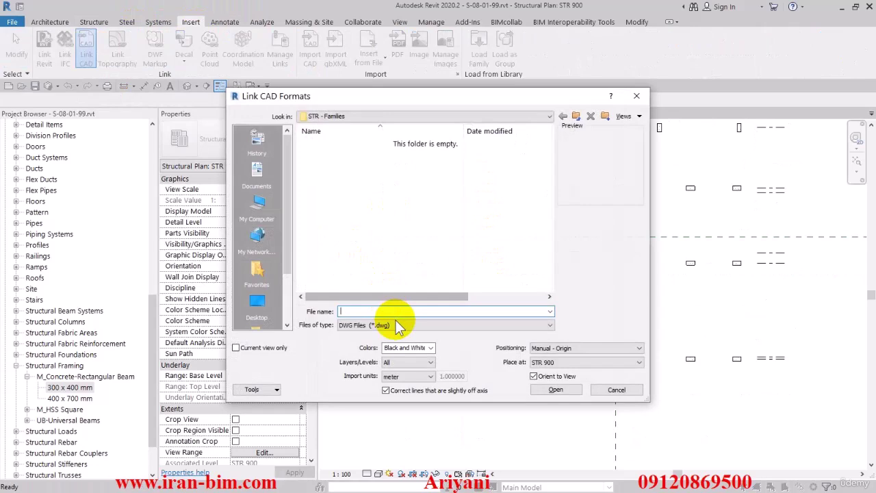
right_click(399, 312)
left_click(425, 358)
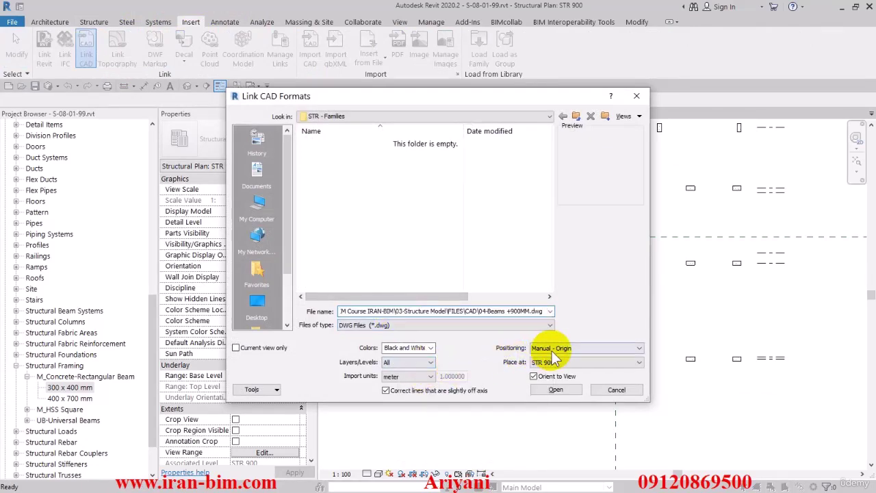
left_click(556, 389)
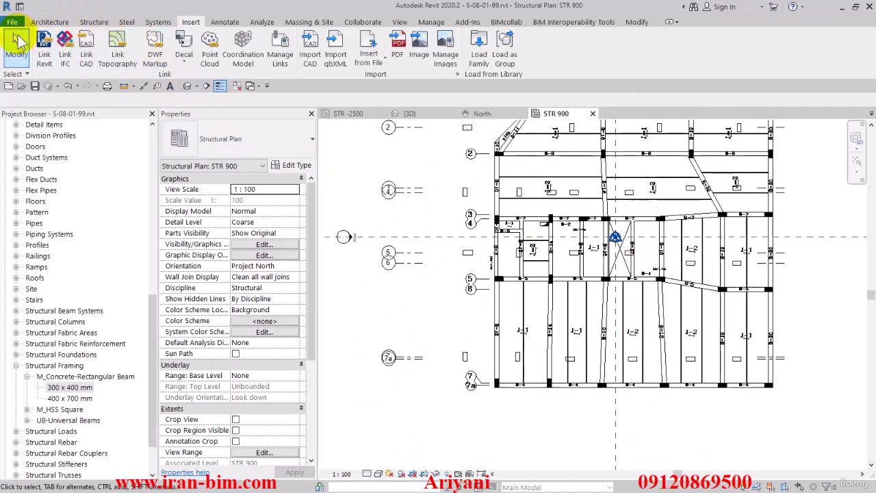
Step: Align the linked beam plan with the outer faces of the modelled corner column near grids A and 7a in both directions
left_click(629, 24)
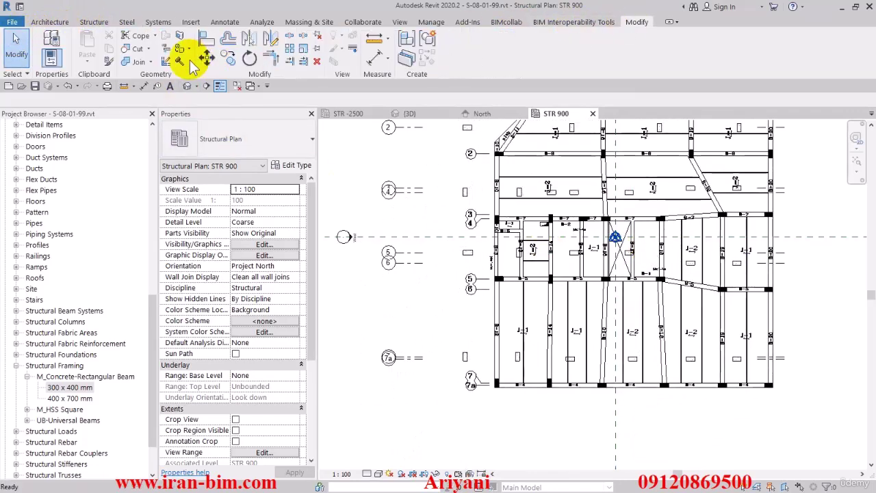
left_click(206, 38)
scroll(424, 353, "up", 3)
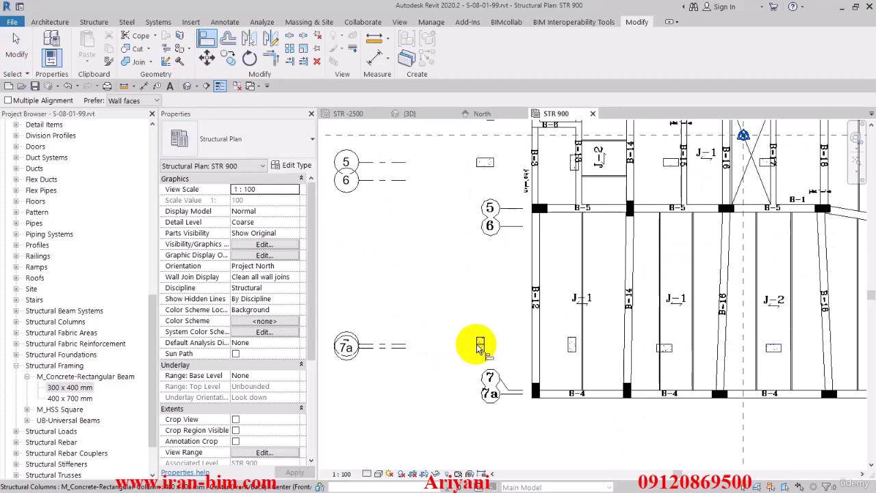
scroll(478, 351, "up", 2)
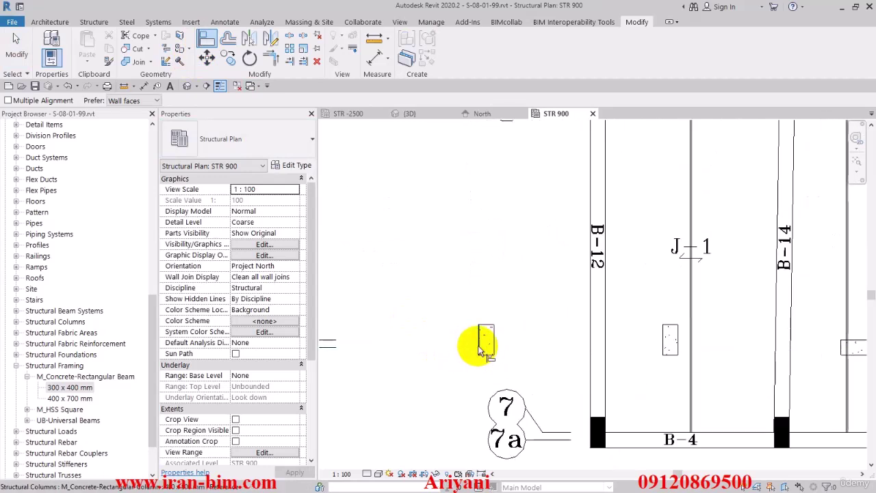
left_click(474, 345)
left_click(593, 392)
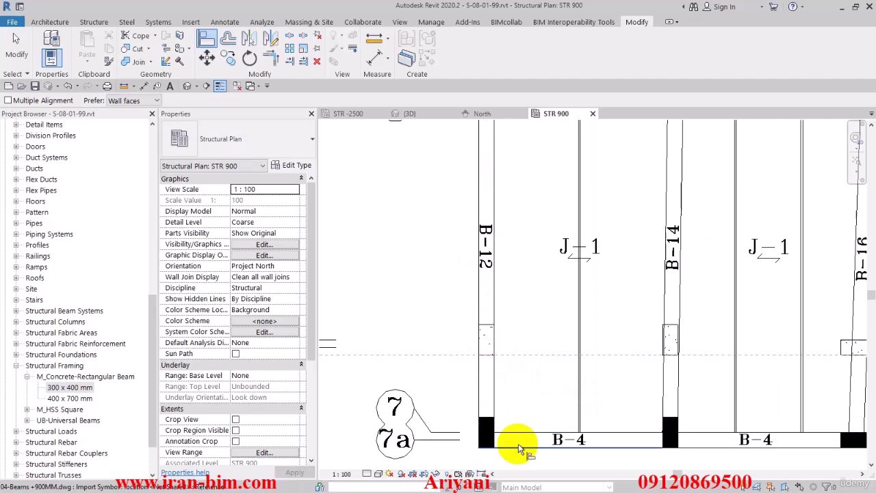
scroll(518, 444, "down", 3)
scroll(509, 398, "down", 2)
key("Escape")
key("Escape")
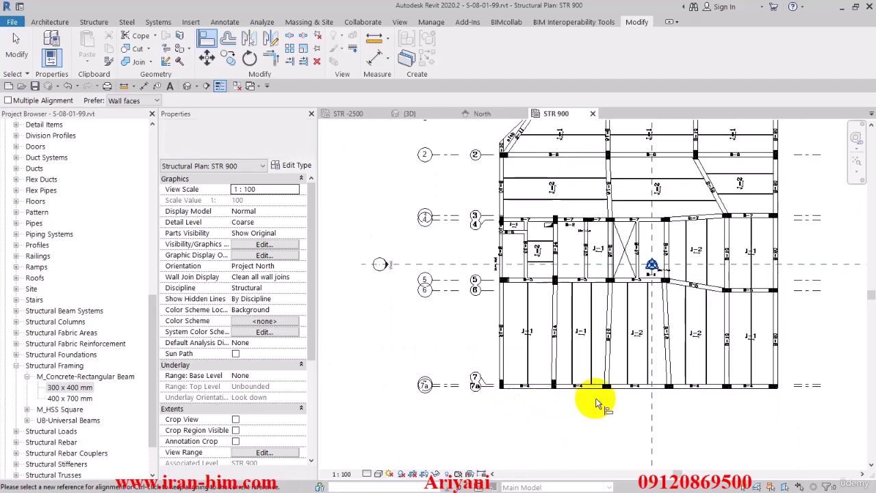
Step: Save the Revit project and start the Beam command on the STR 900 level
middle_click_drag(567, 351, 468, 411)
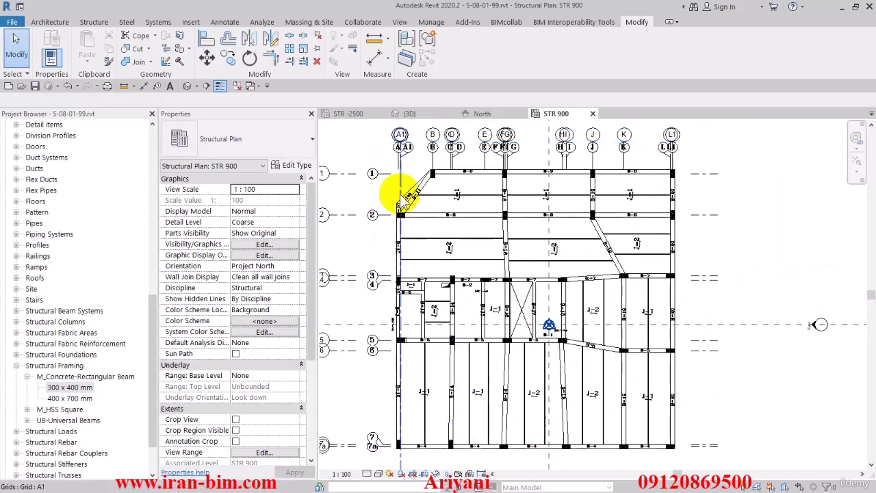
scroll(401, 191, "up", 4)
middle_click_drag(470, 223, 458, 232)
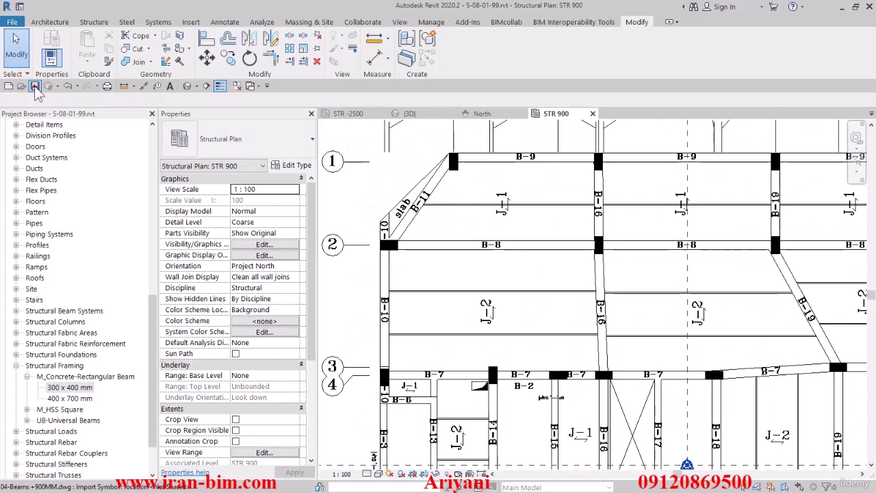
left_click(34, 85)
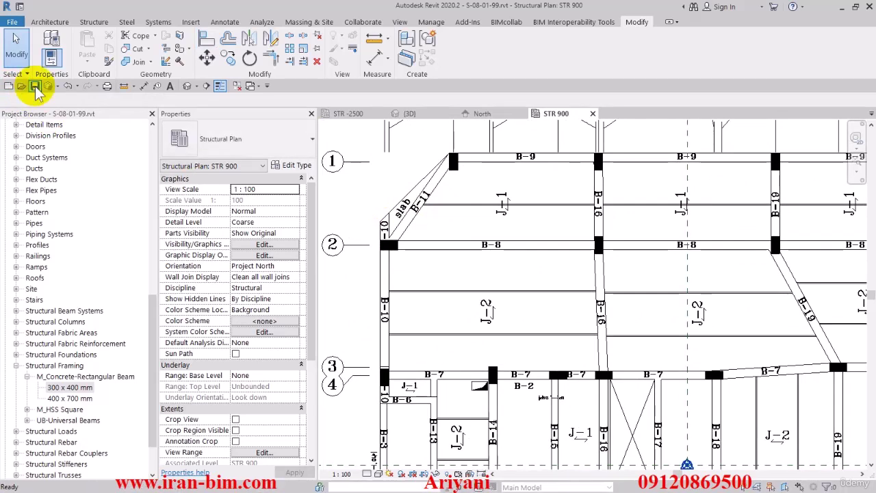
left_click(91, 24)
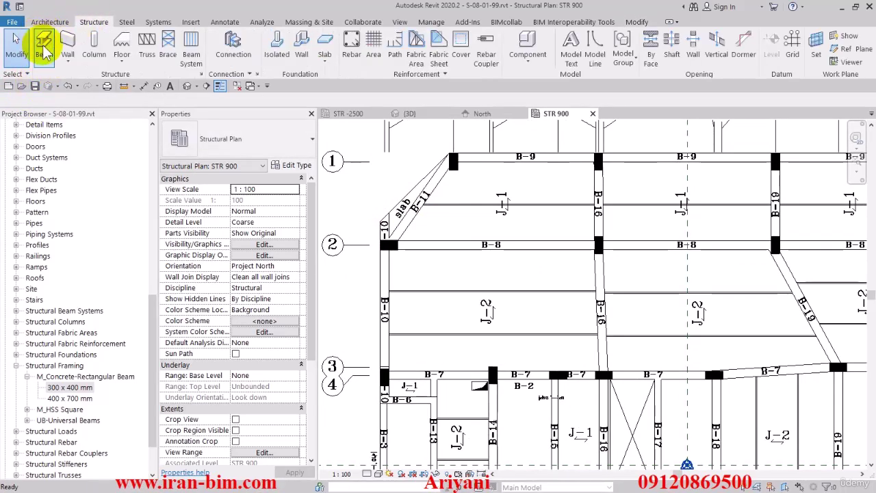
left_click(43, 47)
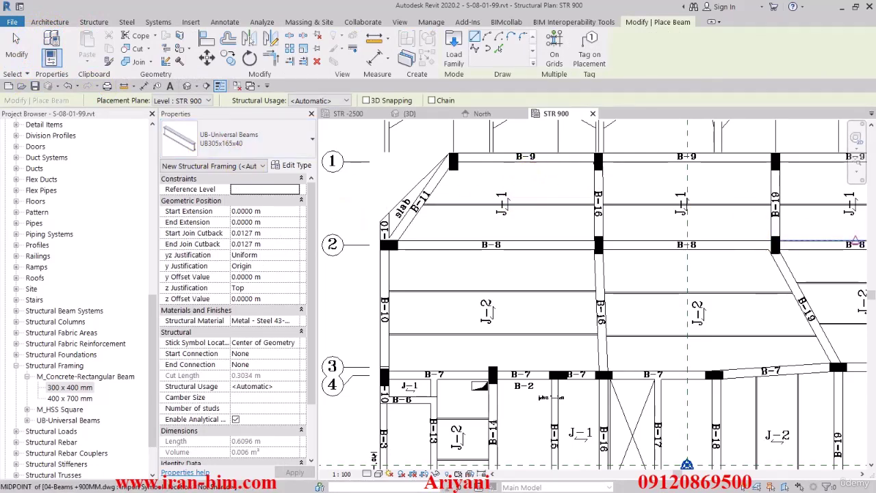
Step: Switch to AutoCAD and close the 04-Beams +900MM drawing, saving its changes
key("alt+Tab")
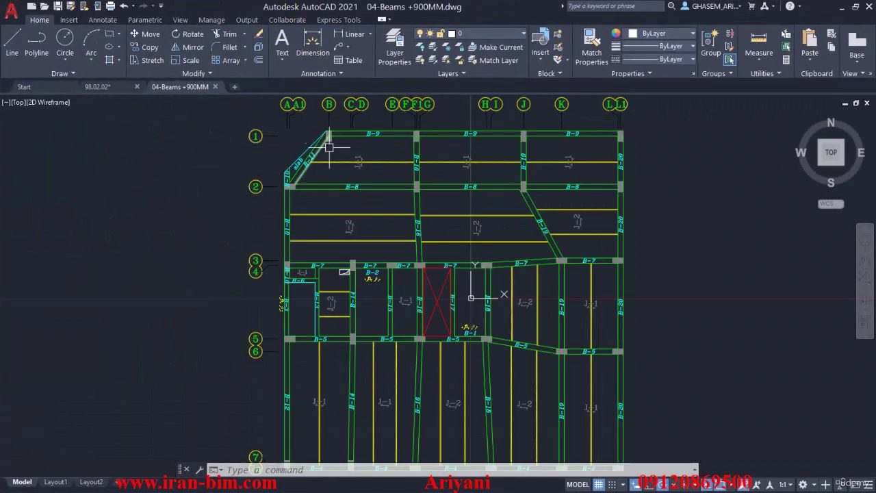
scroll(395, 135, "down", 5)
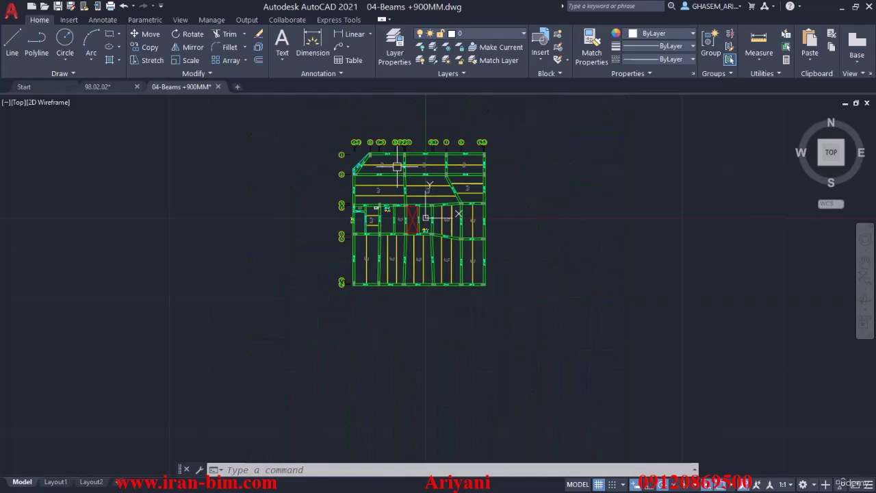
left_click(218, 86)
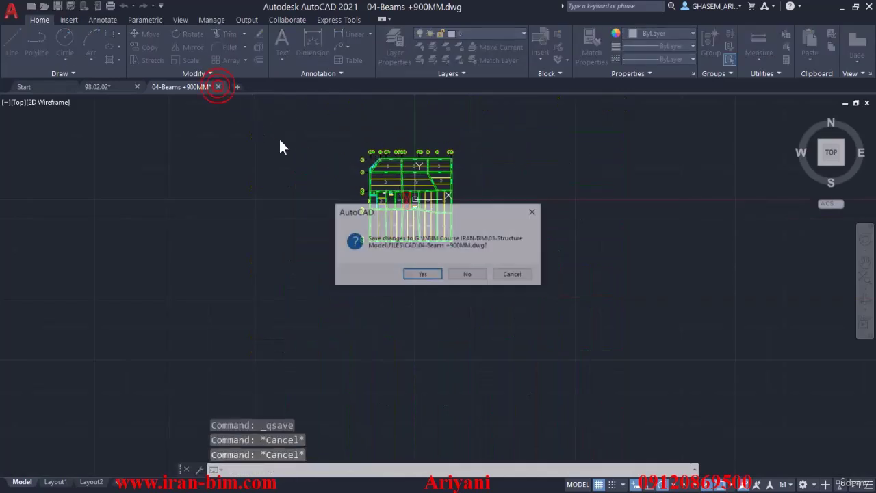
left_click(429, 276)
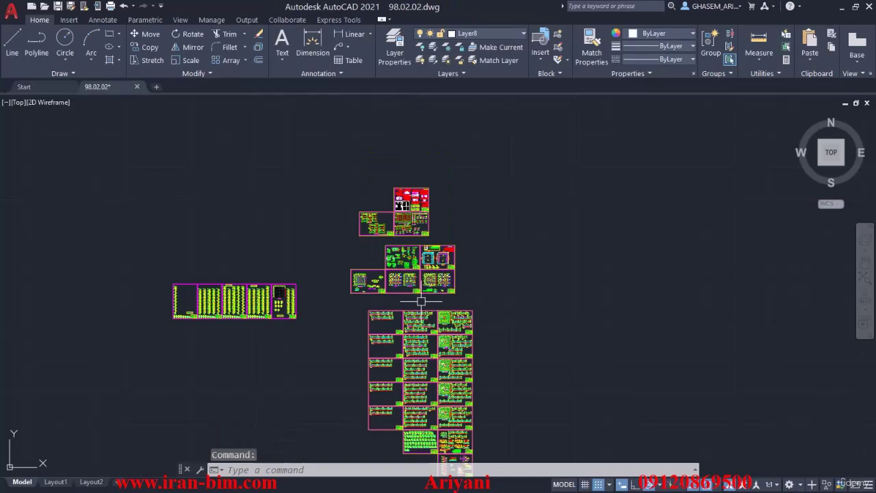
Step: Examine the beam type details in the 98.02.02 drawing for the section sizes of the +0.90 level beams
scroll(421, 302, "up", 10)
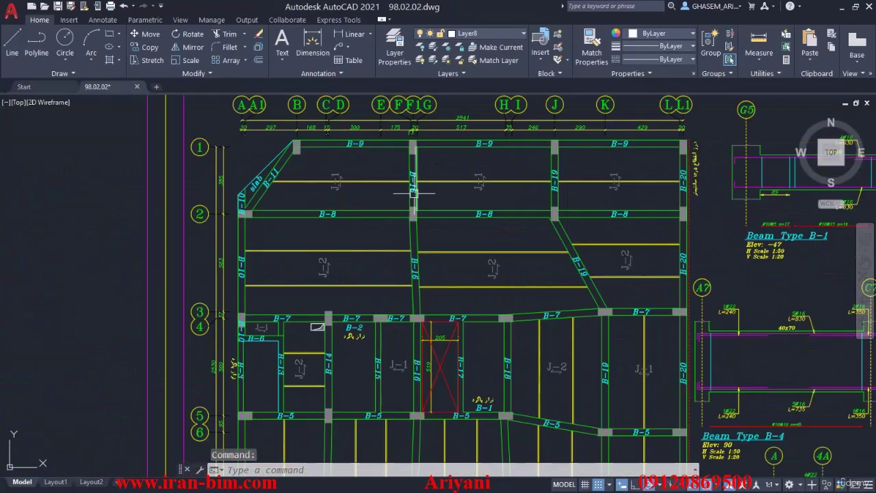
mouse_move(607, 279)
middle_mouse_down()
mouse_move(274, 227)
mouse_move(193, 230)
middle_mouse_up()
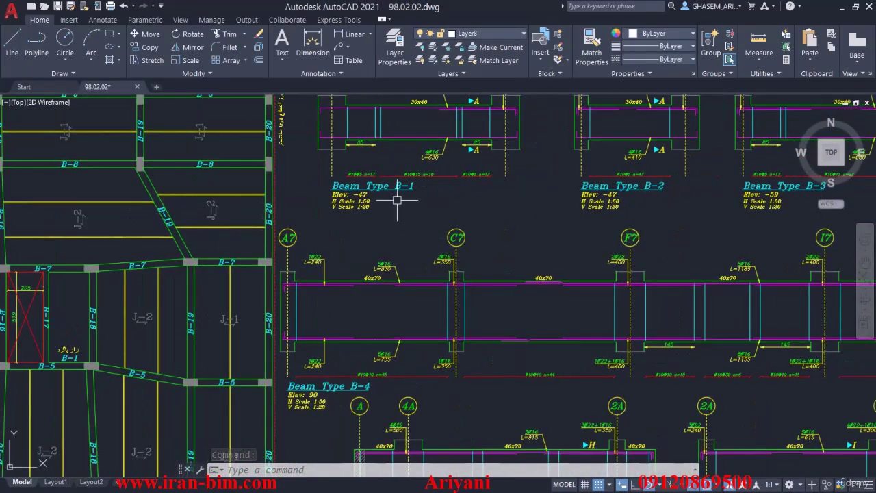
scroll(397, 200, "down", 5)
scroll(397, 242, "down", 1)
scroll(455, 311, "up", 4)
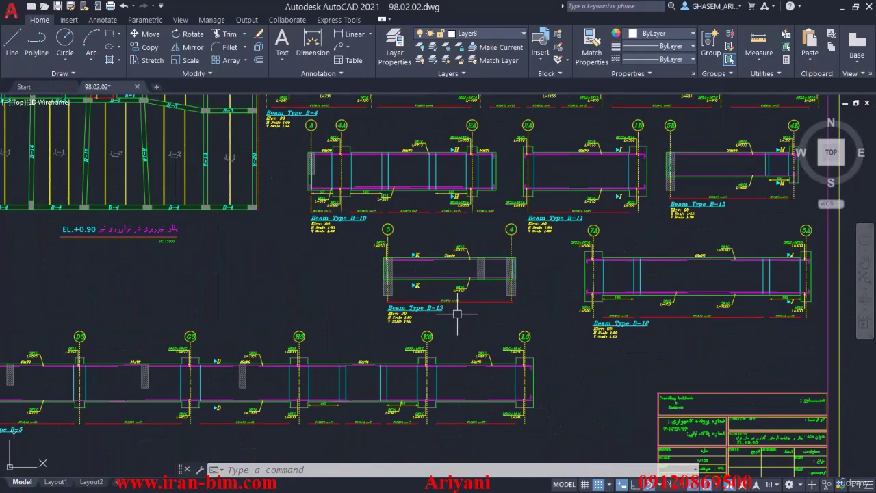
mouse_move(689, 313)
middle_mouse_down()
mouse_move(546, 332)
mouse_move(565, 423)
middle_mouse_up()
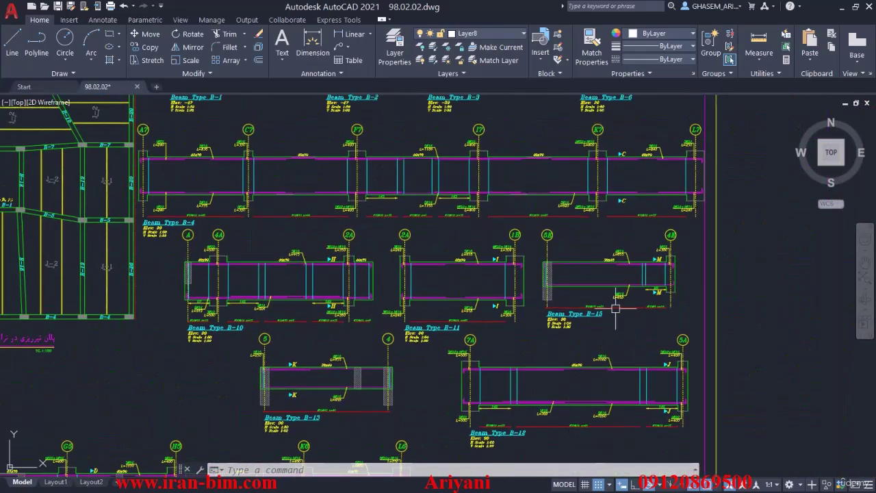
mouse_move(585, 234)
middle_mouse_down()
mouse_move(584, 352)
mouse_move(813, 121)
middle_mouse_up()
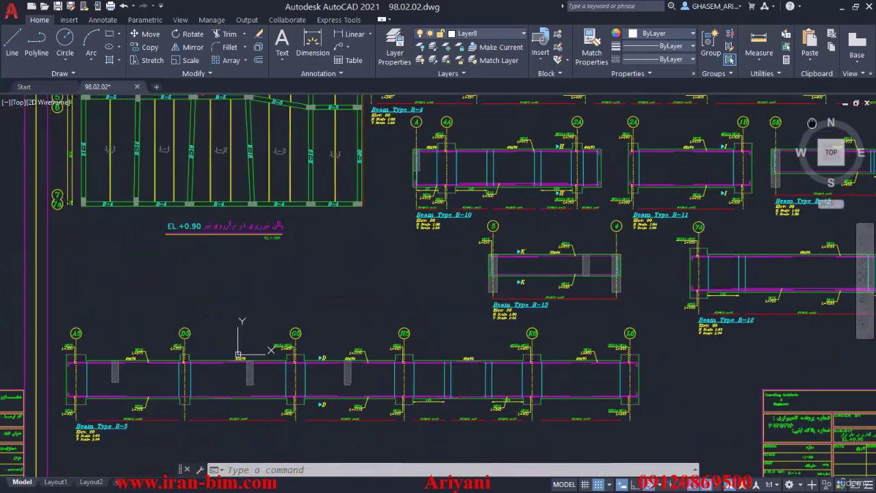
middle_click_drag(541, 290, 595, 119)
scroll(159, 251, "up", 2)
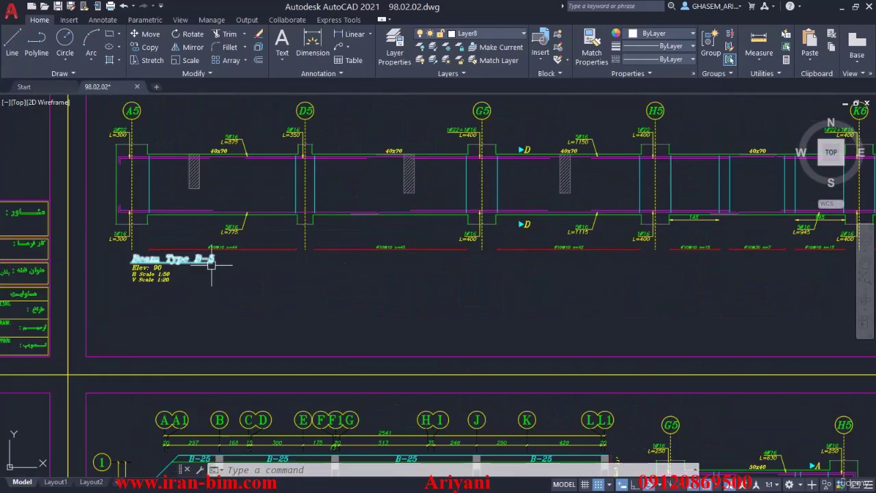
scroll(211, 268, "down", 4)
mouse_move(556, 241)
middle_mouse_down()
mouse_move(487, 215)
mouse_move(595, 63)
middle_mouse_up()
scroll(540, 214, "up", 4)
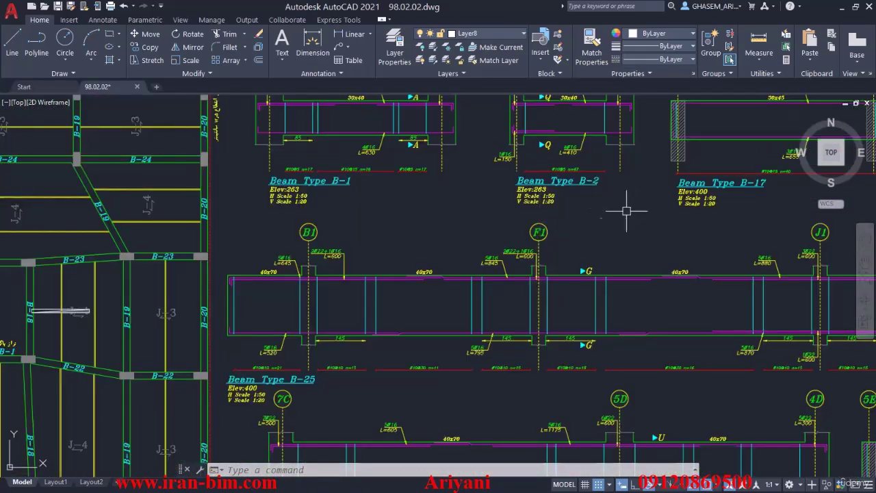
mouse_move(612, 217)
middle_mouse_down()
mouse_move(617, 243)
mouse_move(591, 248)
middle_mouse_up()
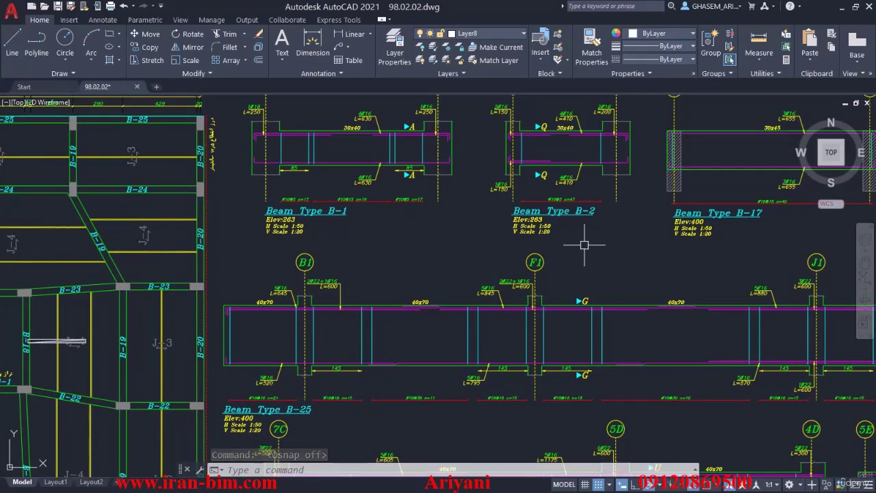
Step: Search the entire drawing for the text b-9 with the Find command
type("nd")
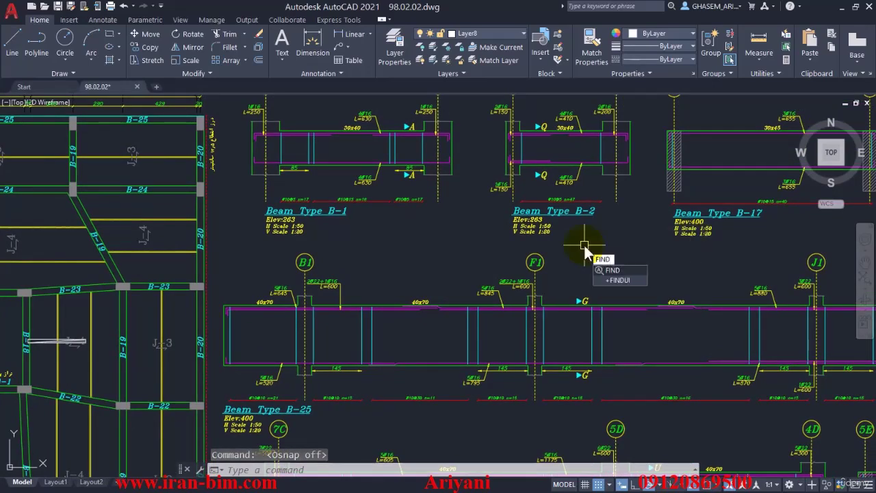
key("Return")
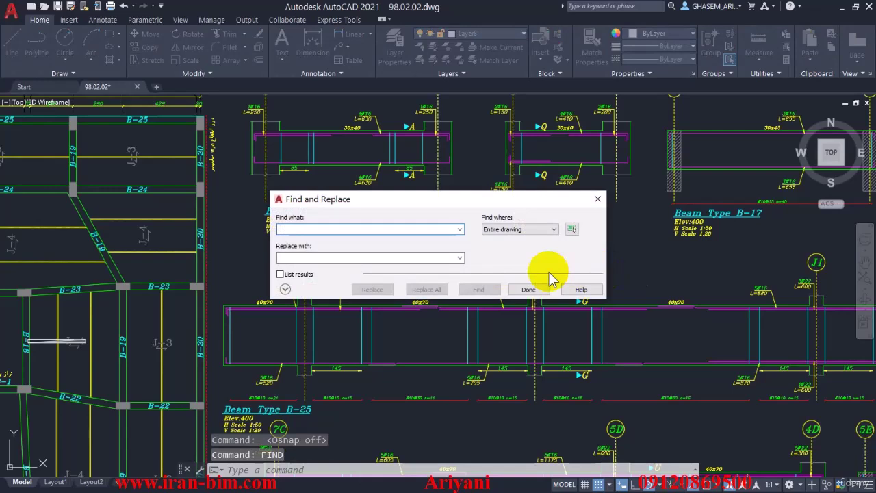
type("b-9")
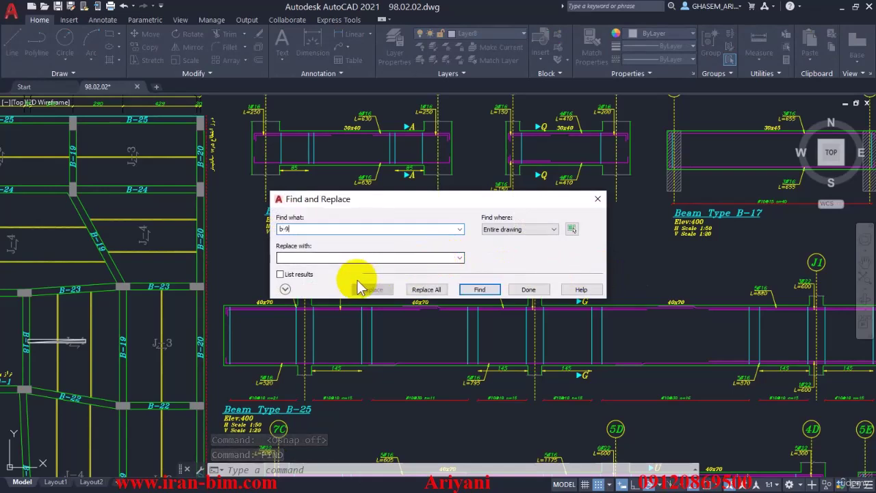
left_click(475, 288)
mouse_move(446, 204)
left_mouse_down()
mouse_move(603, 281)
mouse_move(623, 328)
mouse_move(602, 205)
left_mouse_up()
left_click(685, 286)
key("Return")
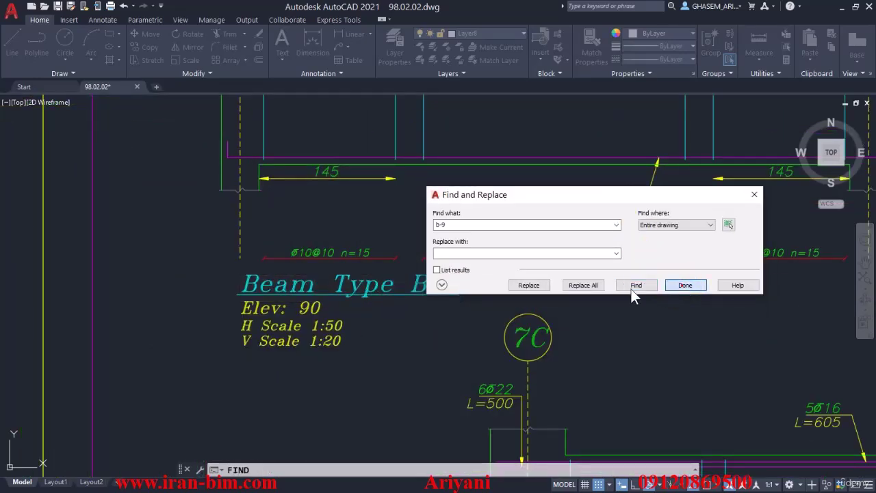
Step: Finish the text search and examine the Beam Type B-9 elevation for its section size and section marks
left_click(686, 285)
left_click(569, 289)
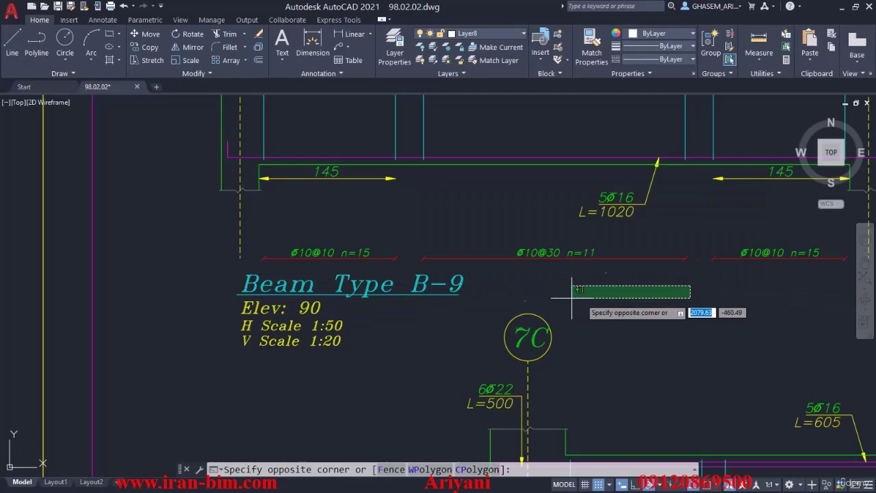
scroll(416, 293, "down", 3)
mouse_move(416, 293)
middle_mouse_down()
mouse_move(149, 278)
mouse_move(168, 299)
mouse_move(218, 308)
middle_mouse_up()
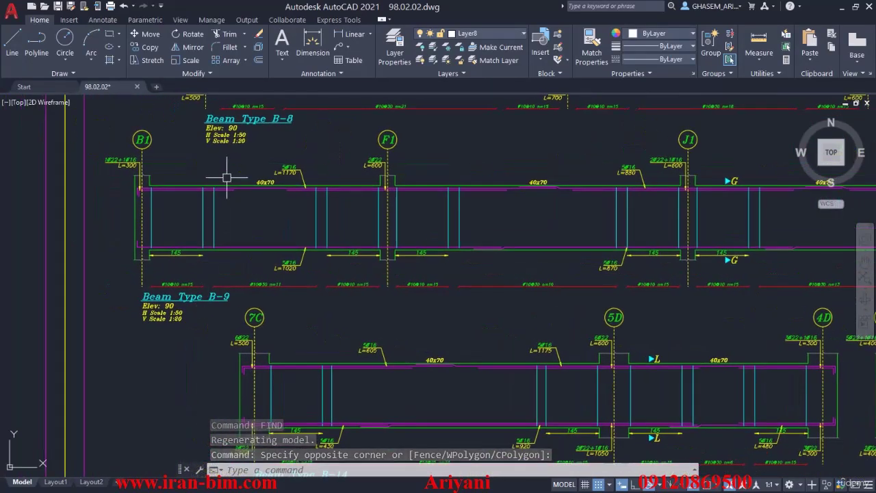
left_click(230, 179)
left_click(194, 246)
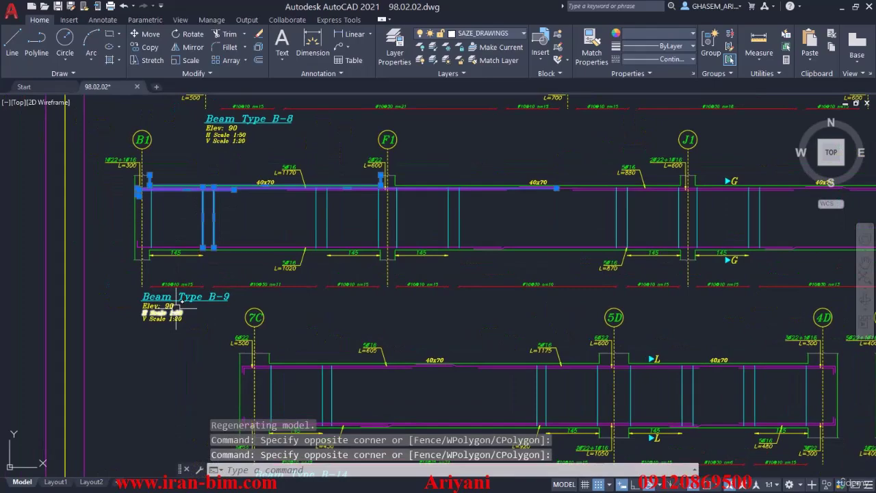
middle_click_drag(523, 211, 345, 210)
scroll(573, 216, "up", 2)
scroll(561, 233, "down", 10)
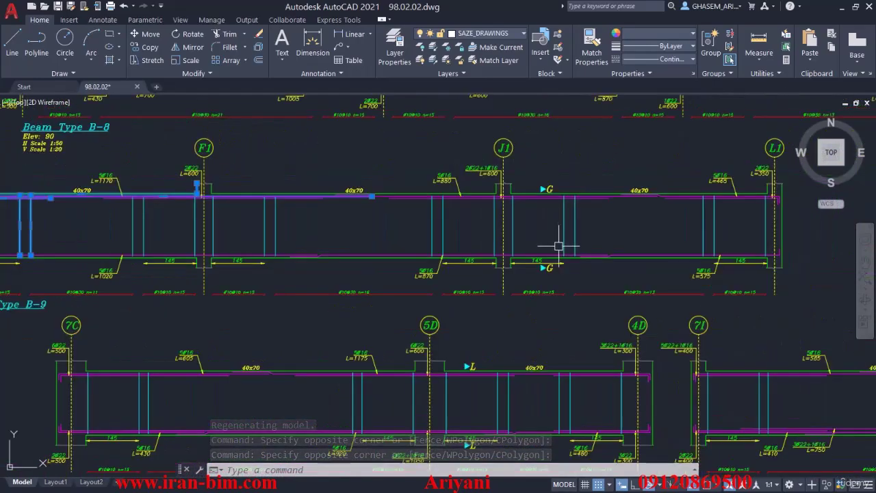
Step: Examine the Sec. G-G cross-section for the width and depth of beam B-9
scroll(606, 246, "up", 10)
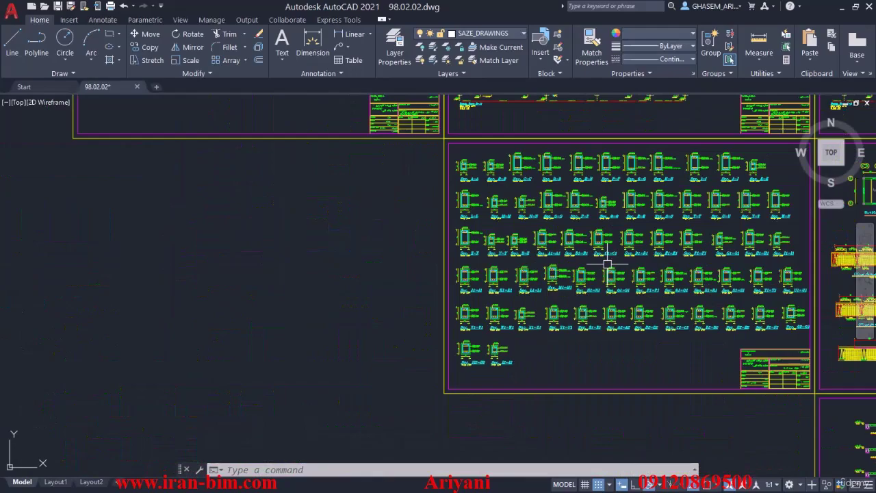
scroll(606, 233, "down", 5)
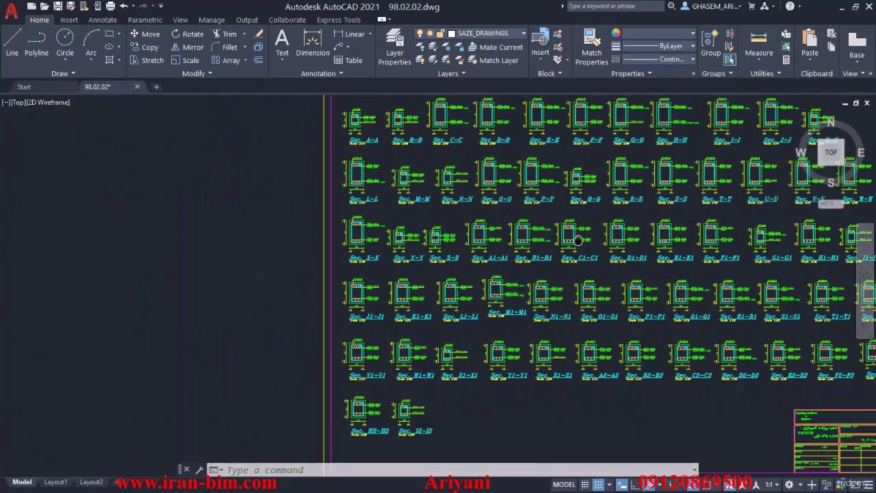
scroll(588, 202, "up", 1)
mouse_move(492, 197)
middle_mouse_down()
mouse_move(449, 270)
mouse_move(351, 316)
middle_mouse_up()
scroll(516, 234, "up", 4)
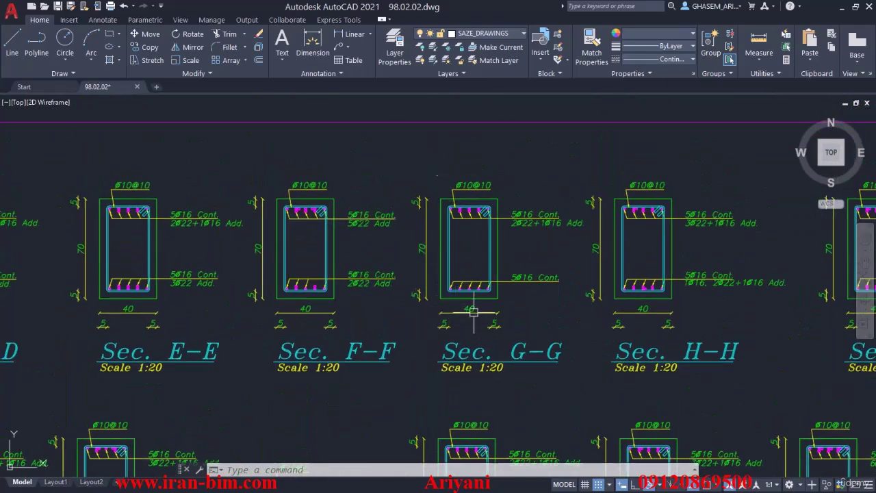
Step: Switch to Revit, select the 400 x 700 mm concrete rectangular beam type and start the Beam command
left_click_drag(441, 6, 875, 75)
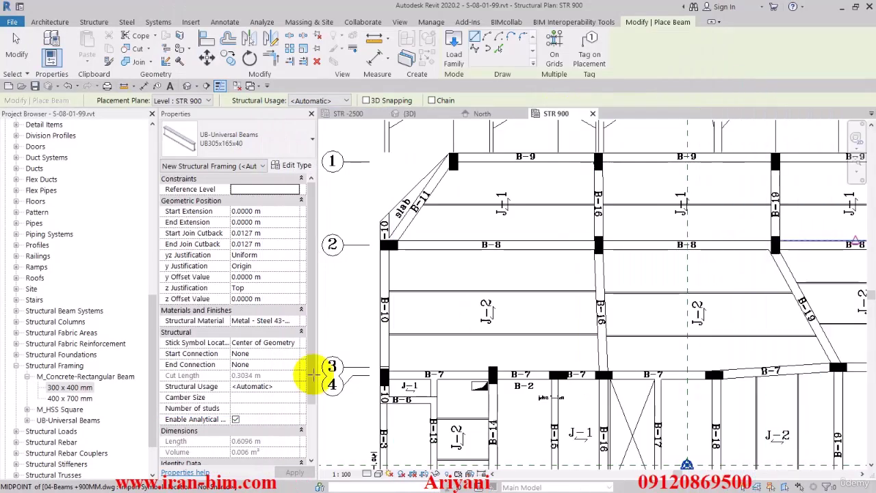
left_click(68, 388)
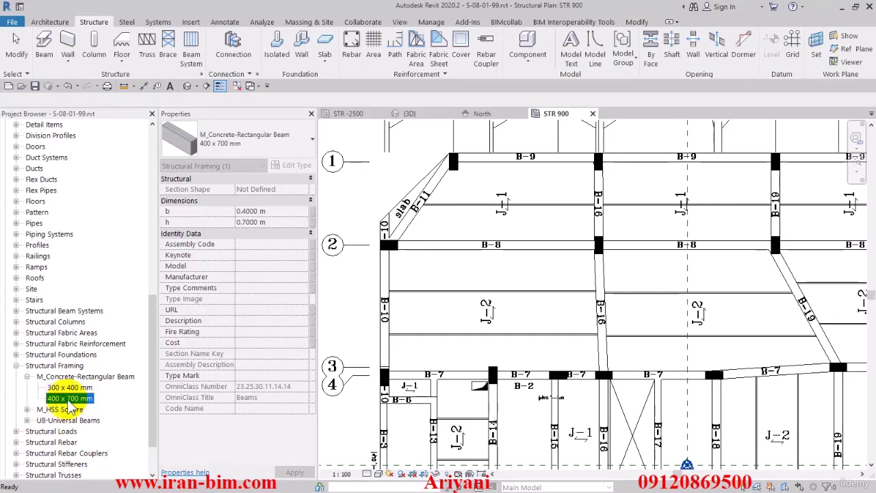
left_click(45, 42)
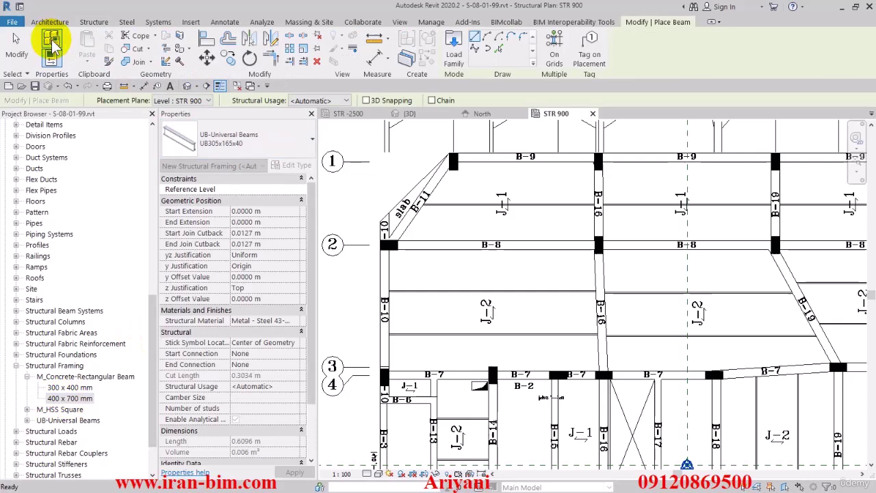
Step: Set y Justification to Left and draw a beam along the upper B-9 line from the grid B column to the F1 column
middle_click_drag(447, 219, 436, 260)
left_click_drag(315, 216, 314, 185)
middle_click_drag(443, 215, 439, 251)
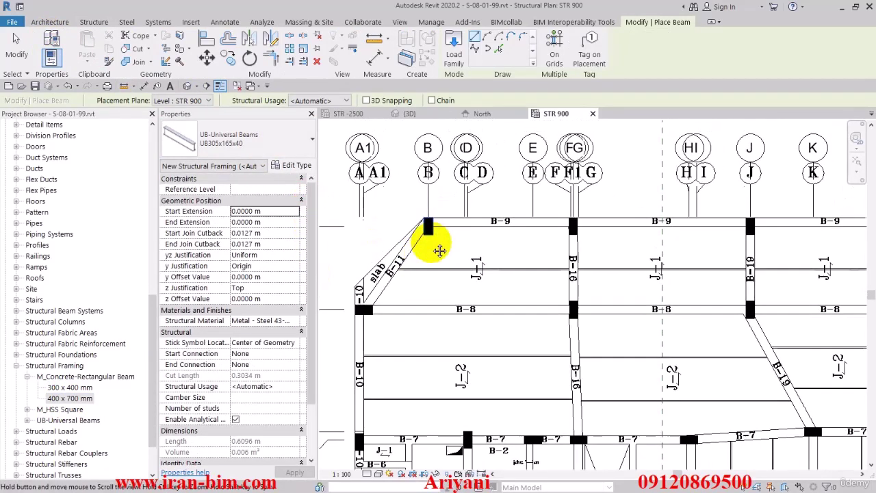
scroll(441, 226, "up", 4)
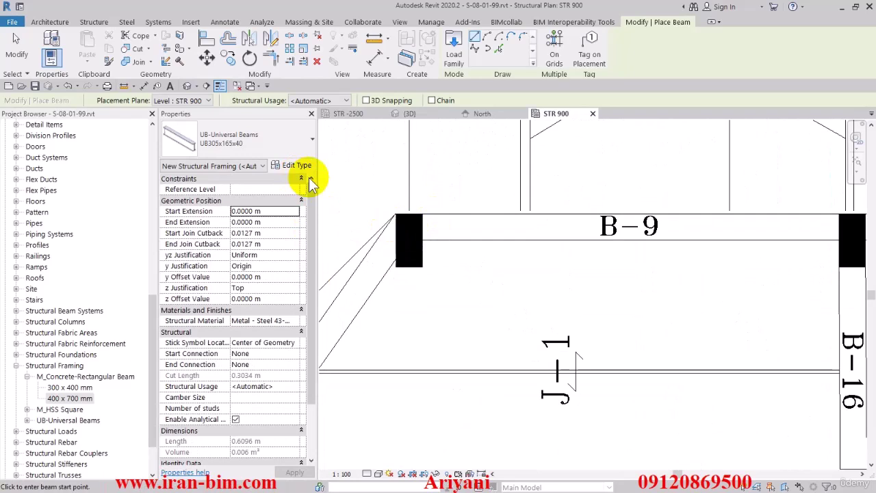
scroll(413, 218, "up", 2)
scroll(408, 213, "down", 2)
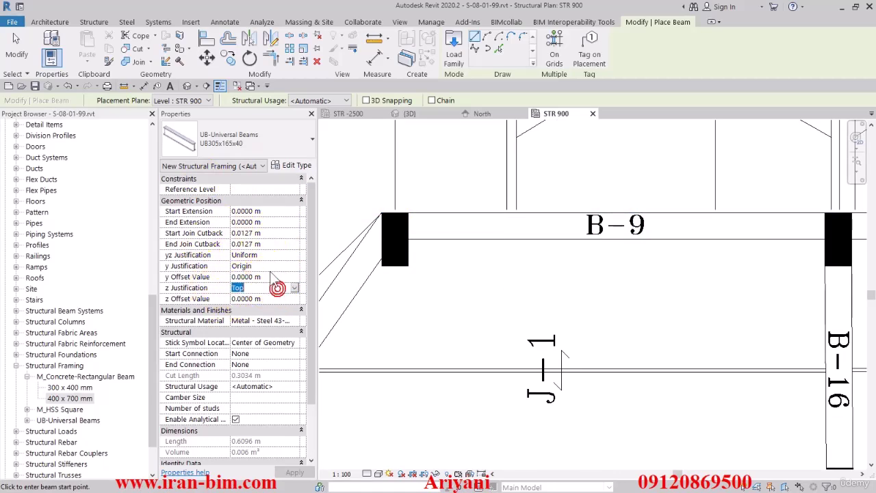
left_click(294, 267)
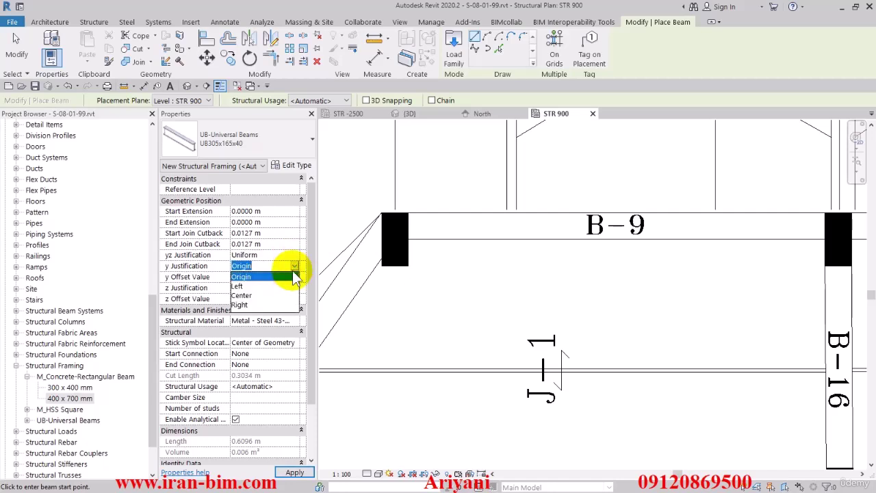
left_click(271, 286)
left_click(409, 213)
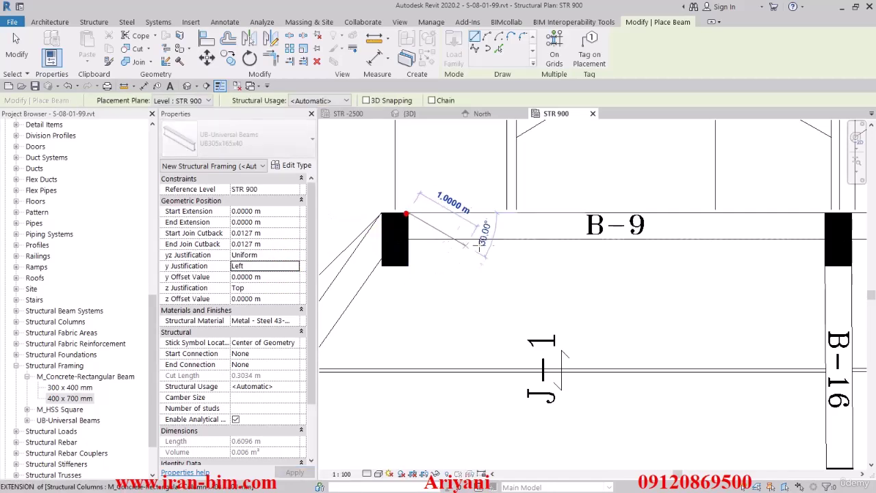
middle_click_drag(601, 215, 459, 208)
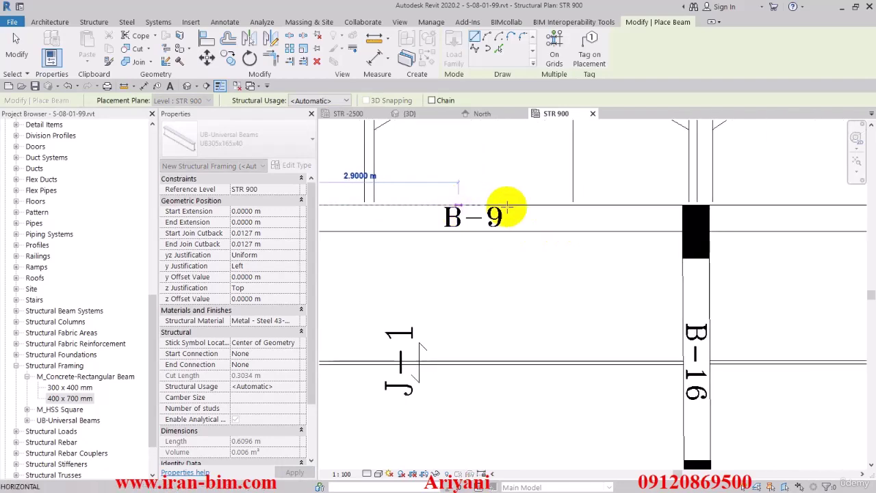
left_click(682, 206)
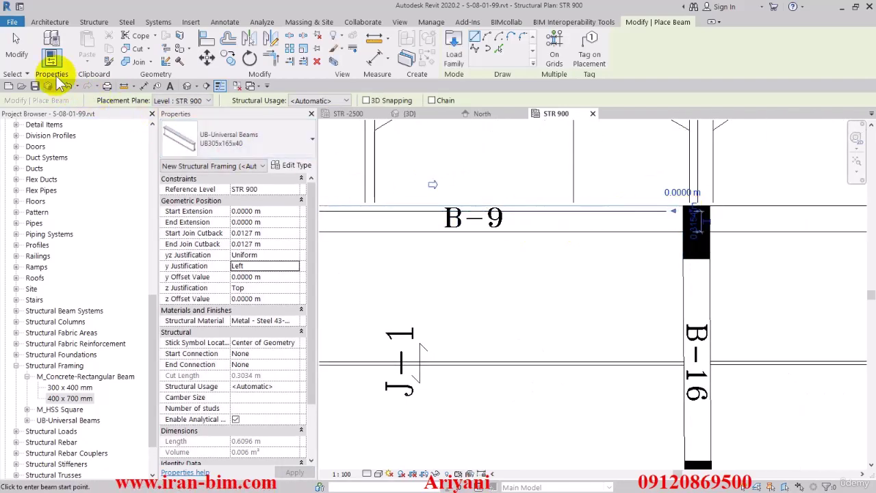
Step: End beam placement and change the detail level of the STR 900 plan from Coarse to a finer setting
left_click(16, 48)
left_click(368, 474)
left_click(377, 462)
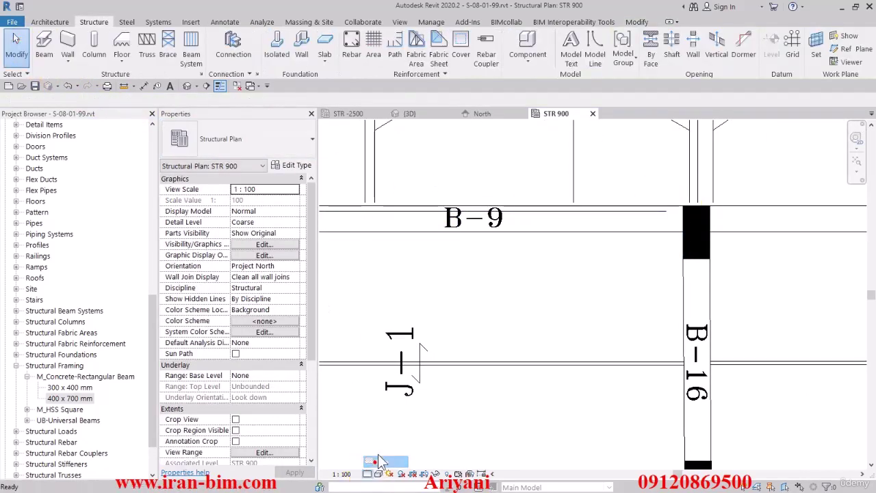
Step: Change the new B-9 beam between grids B and F1 to the M_Concrete-Rectangular Beam 400 x 700 mm type
middle_click_drag(388, 298, 562, 309)
left_click(487, 240)
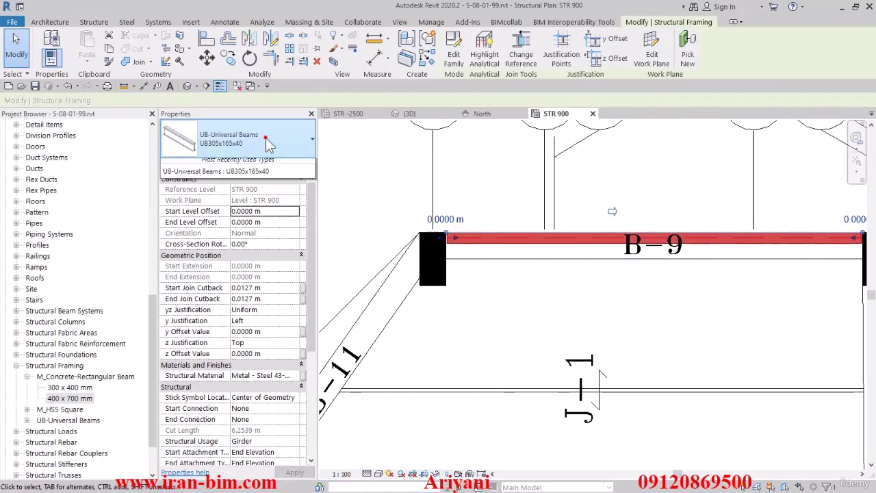
left_click(267, 138)
left_click(205, 213)
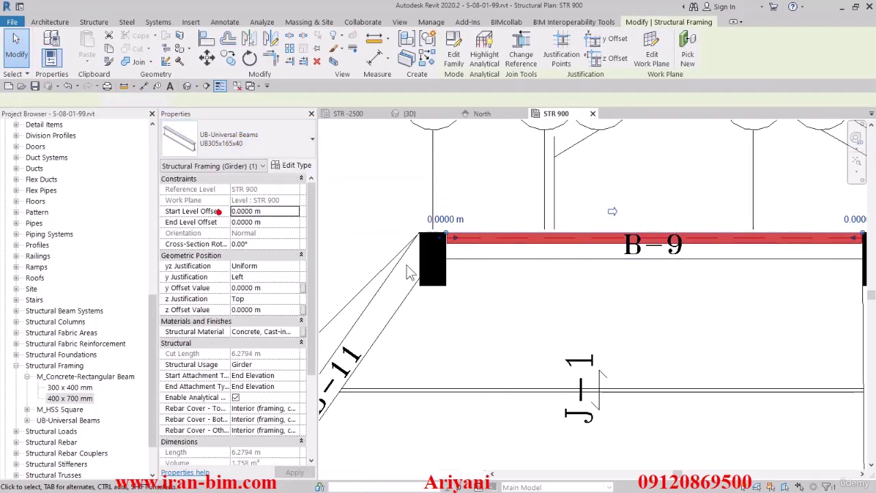
scroll(426, 268, "down", 3)
scroll(587, 245, "up", 2)
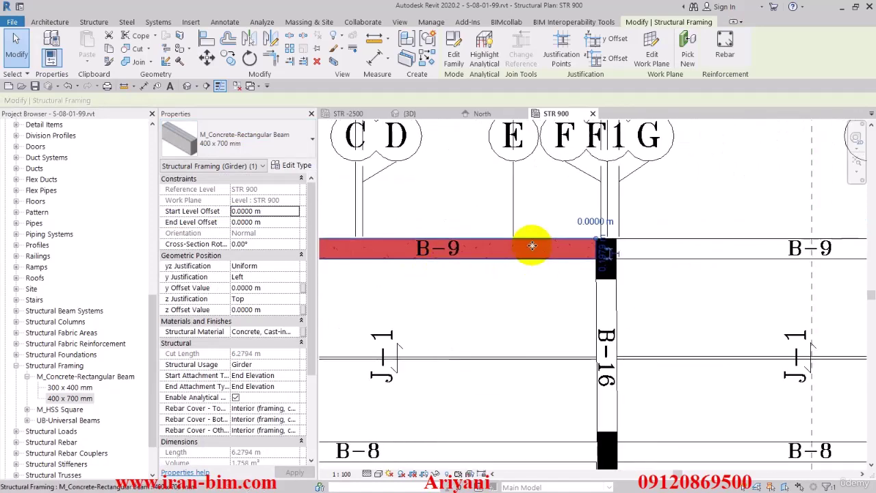
Step: Create a similar 400 x 700 mm beam along the B-9 line from the F1 column to the grid J column
left_click(429, 58)
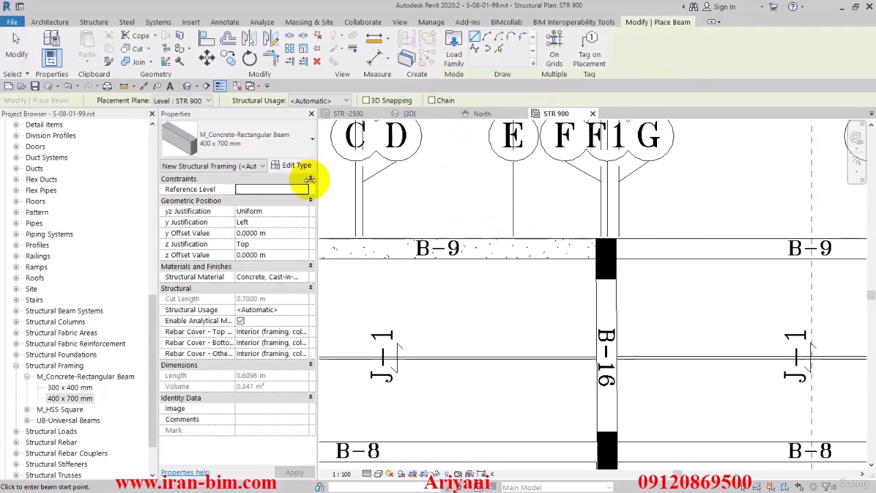
scroll(702, 256, "up", 1)
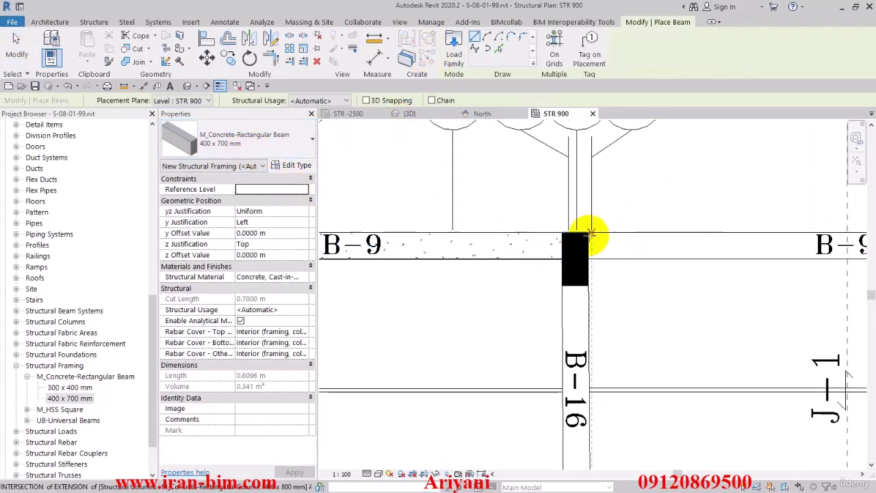
scroll(590, 232, "up", 1)
left_click(590, 232)
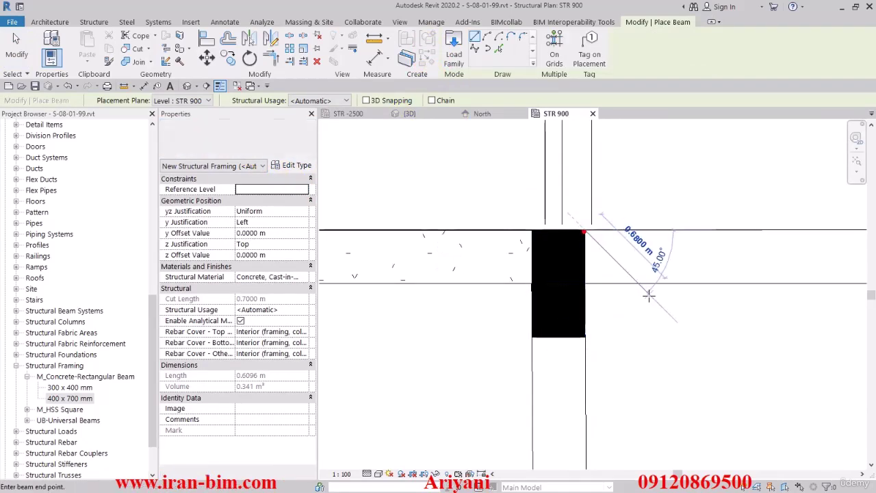
scroll(593, 232, "down", 1)
middle_click_drag(707, 295, 528, 286)
middle_click_drag(715, 279, 539, 277)
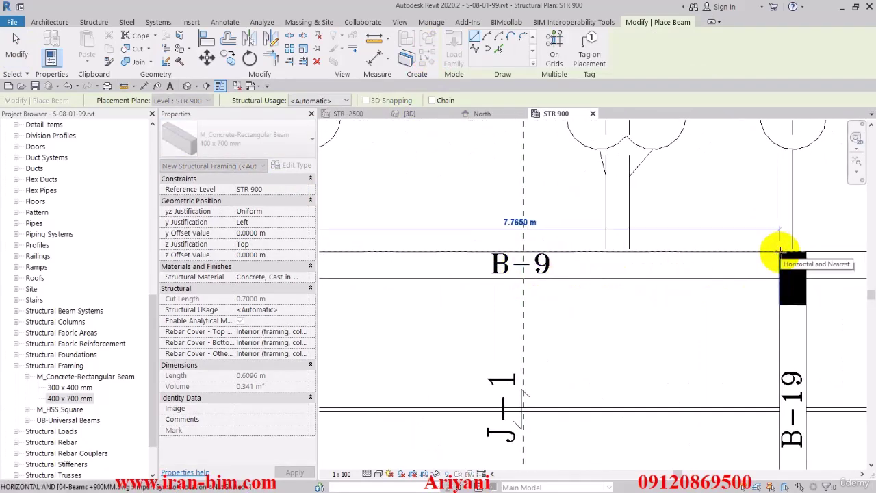
left_click(780, 251)
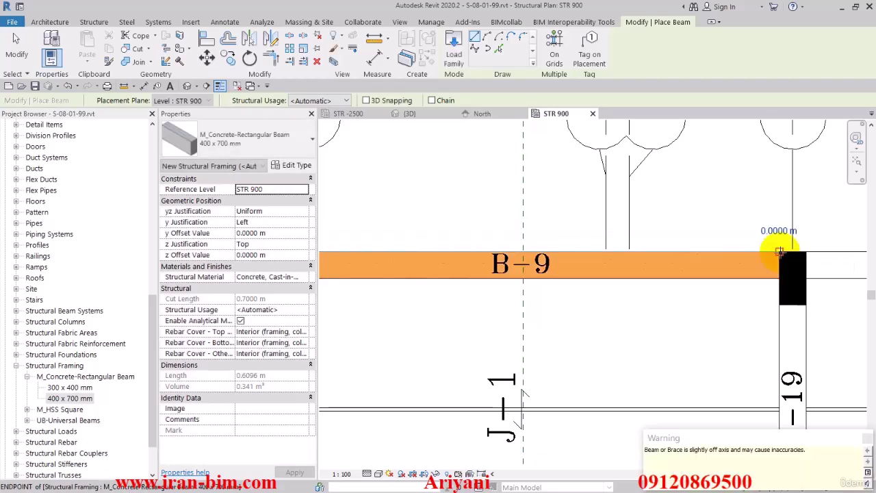
right_click(692, 222)
left_click(712, 231)
Step: Draw another 400 x 700 mm beam along B-9 from the grid J column to the L1 column and end beam placement
scroll(786, 260, "down", 2)
middle_click_drag(801, 264, 551, 259)
scroll(551, 258, "up", 1)
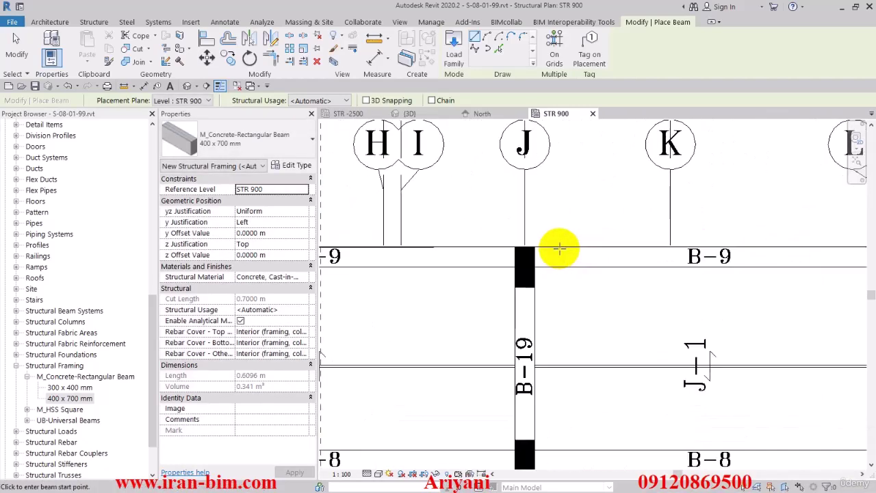
left_click(535, 248)
left_click(534, 246)
middle_click_drag(853, 228, 558, 229)
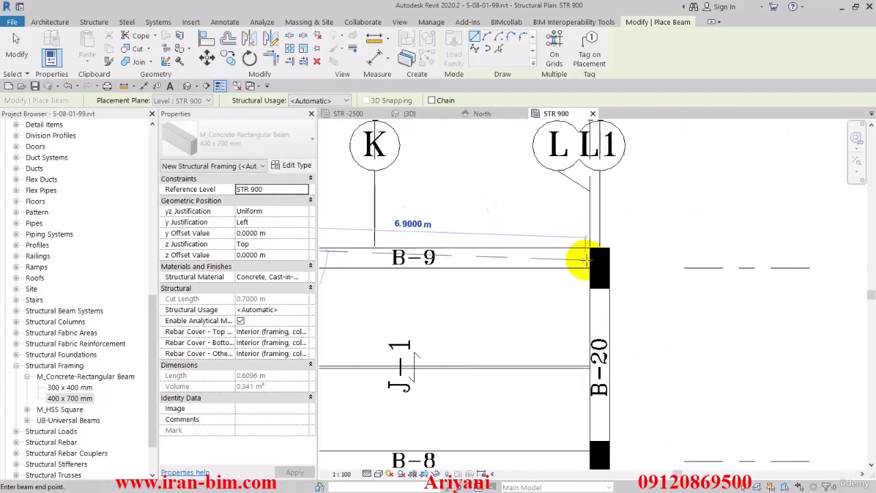
left_click(589, 248)
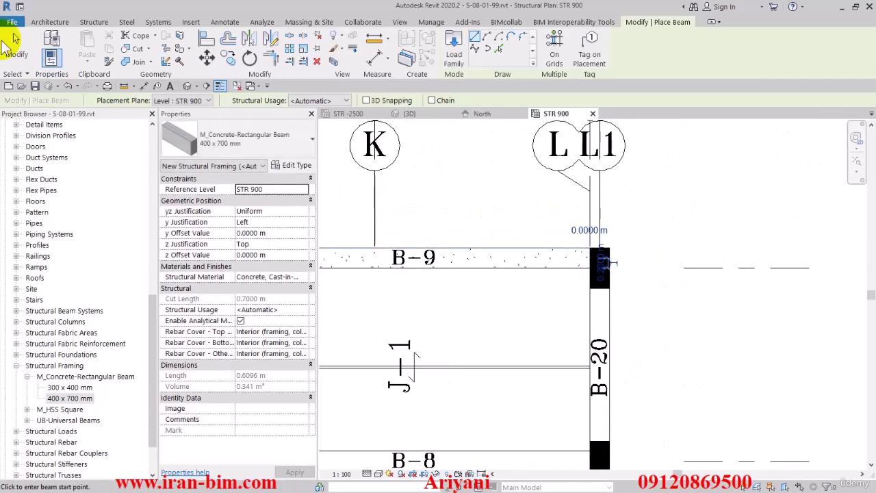
left_click(15, 47)
Step: Check the B-9 beams and columns in the 3D view and save the project
left_click(186, 86)
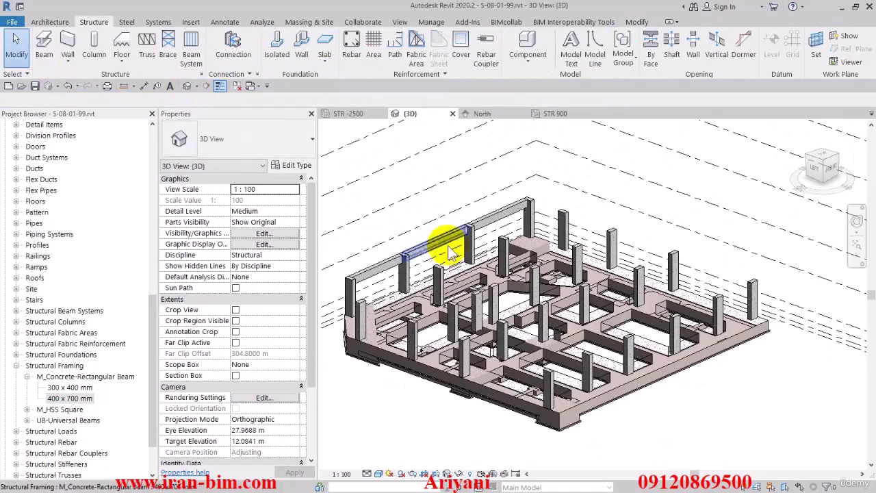
middle_click_drag(391, 245, 401, 329, "shift")
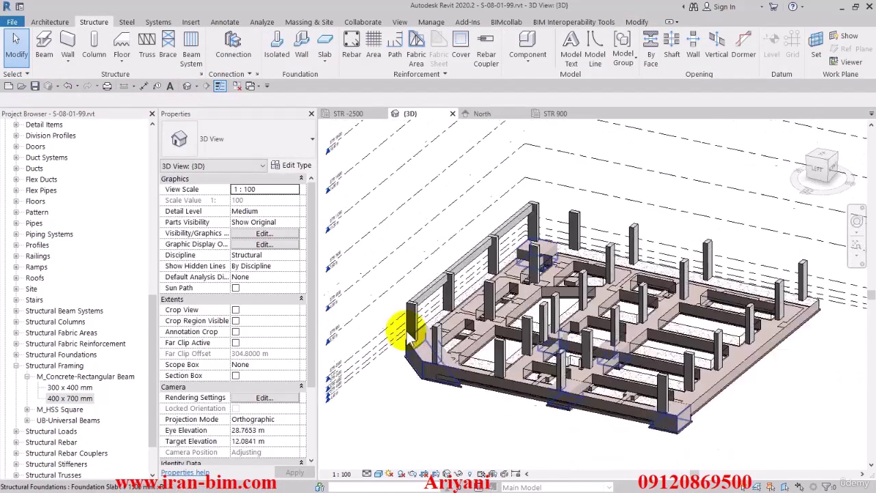
scroll(397, 323, "up", 3)
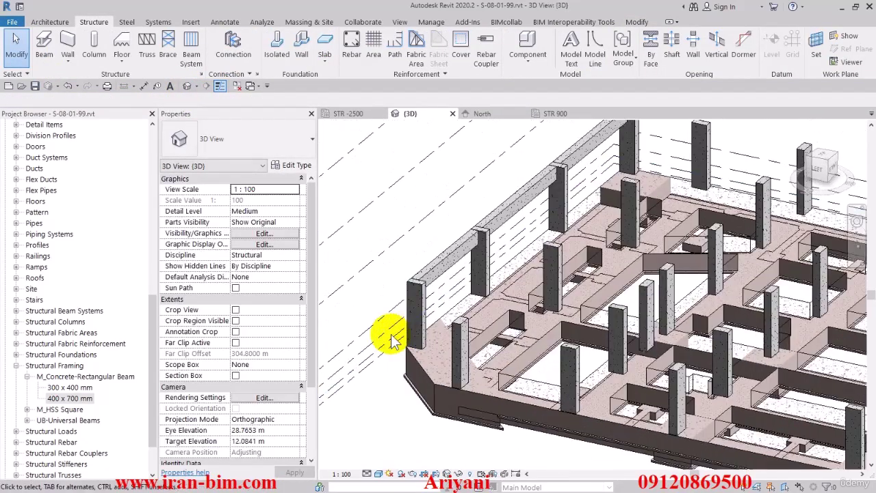
left_click(34, 87)
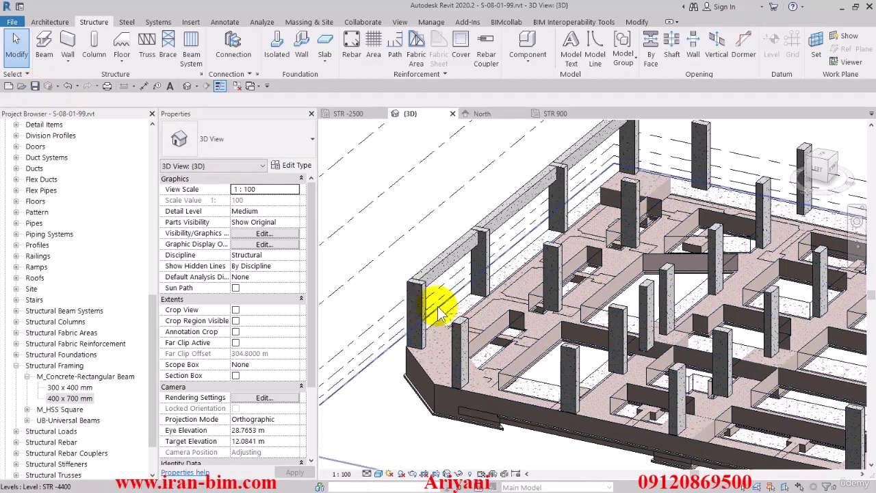
middle_click_drag(425, 312, 395, 301)
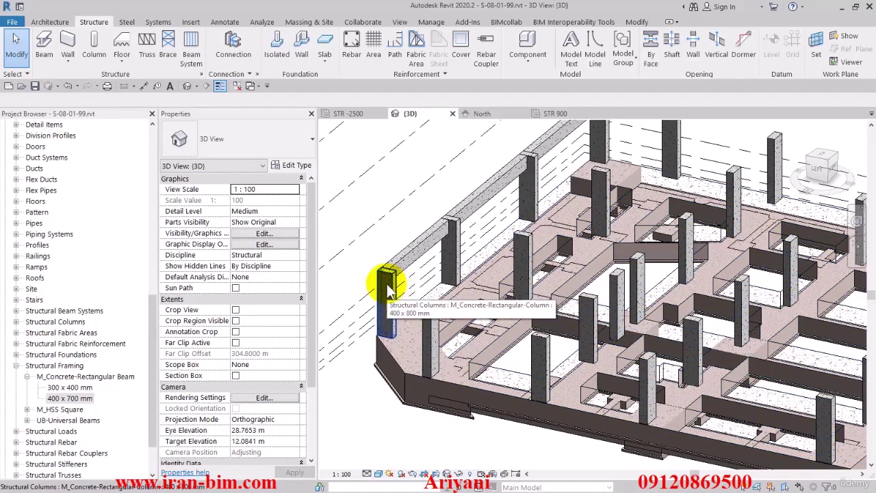
middle_click_drag(512, 325, 488, 339)
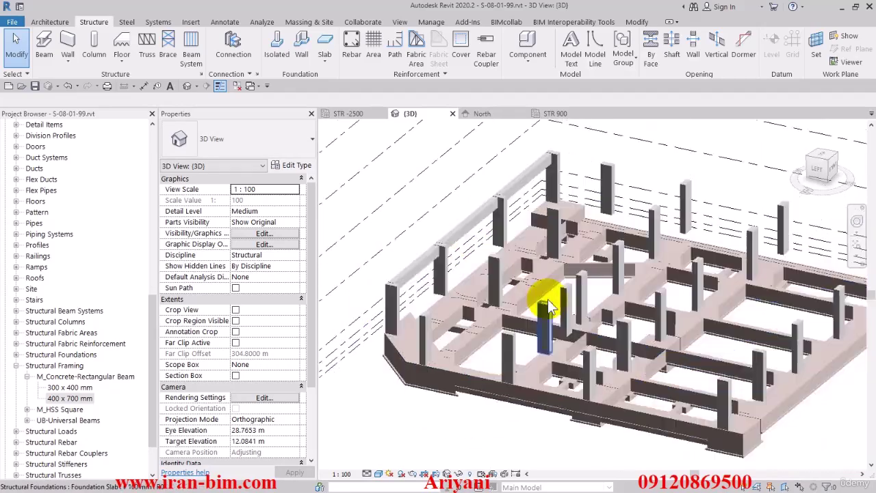
middle_click_drag(548, 308, 508, 332, "shift")
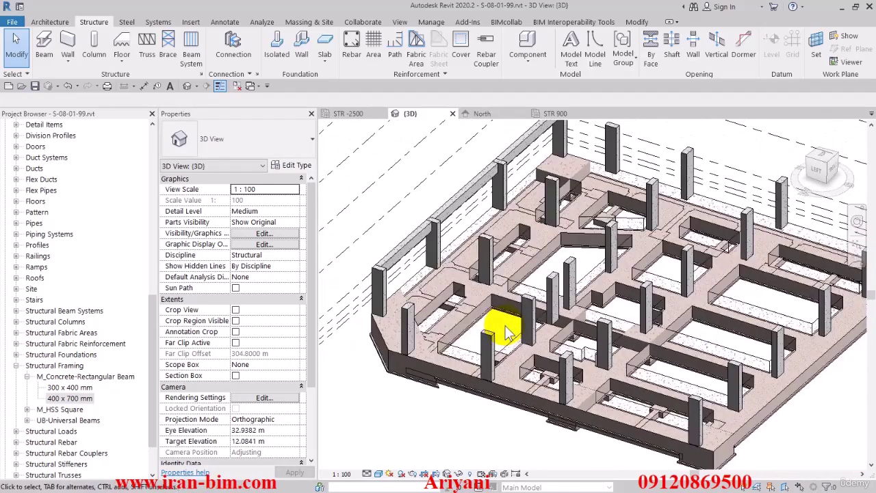